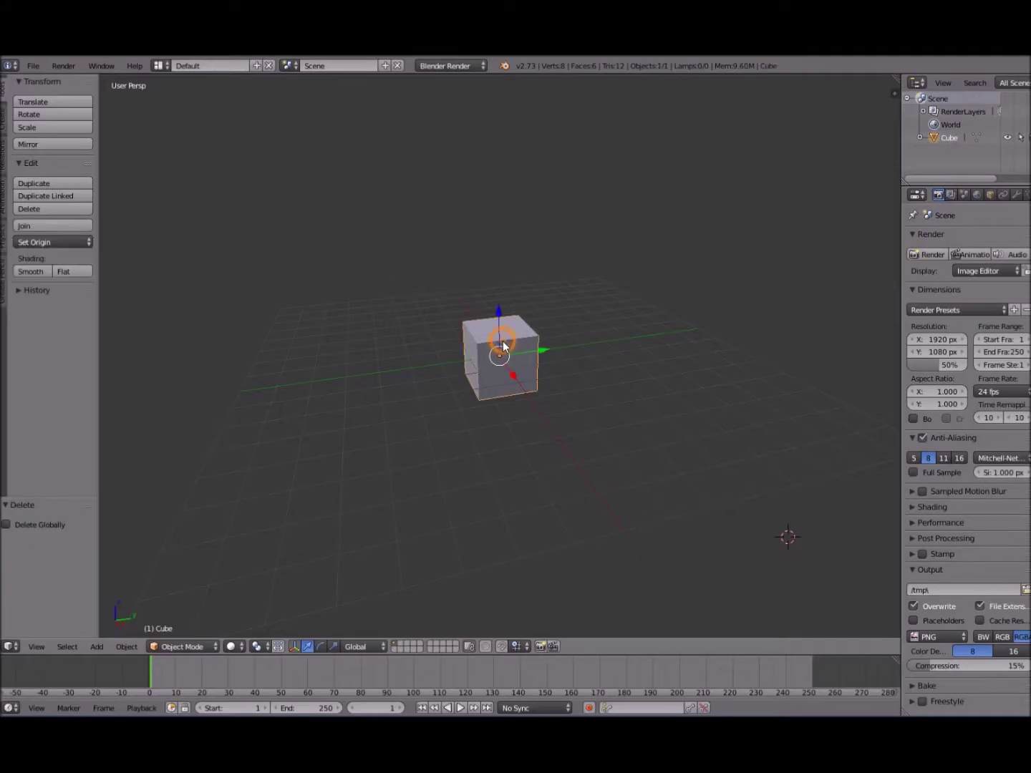
Raise the cube about 1.02 units along Z and apply Subdivide Smooth three times to its whole mesh in Edit Mode.
{"action": "left_click_drag", "start_coordinate": [500, 311], "coordinate": [506, 288]}
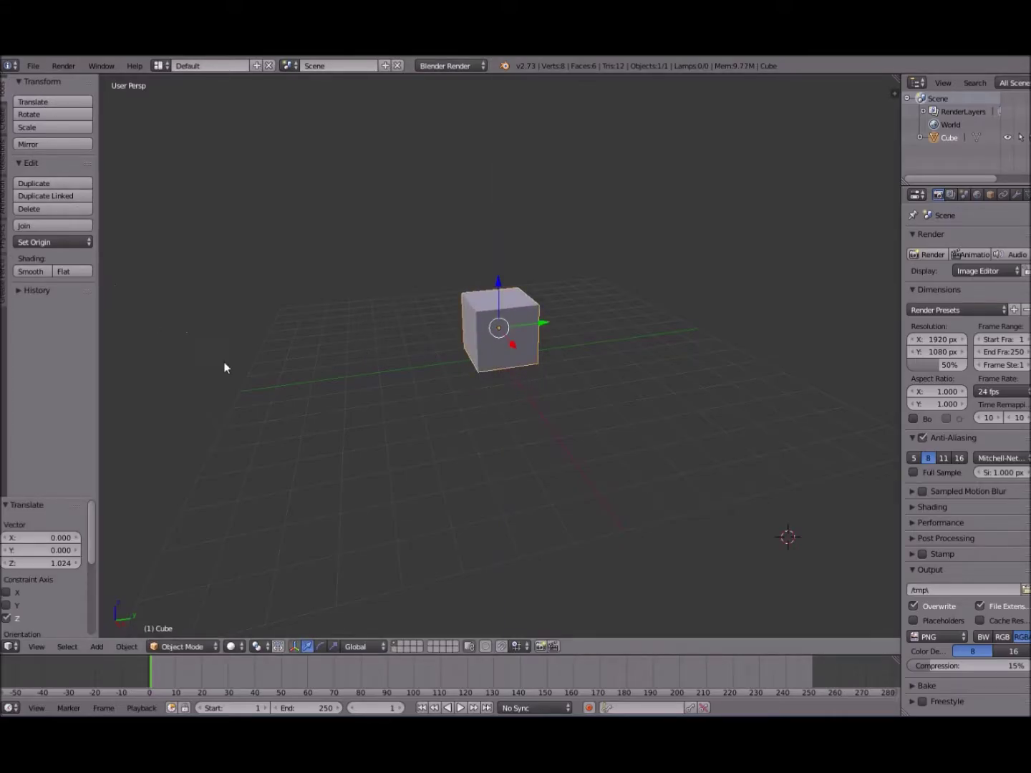
{"action": "key", "text": "Tab"}
{"action": "key", "text": "w"}
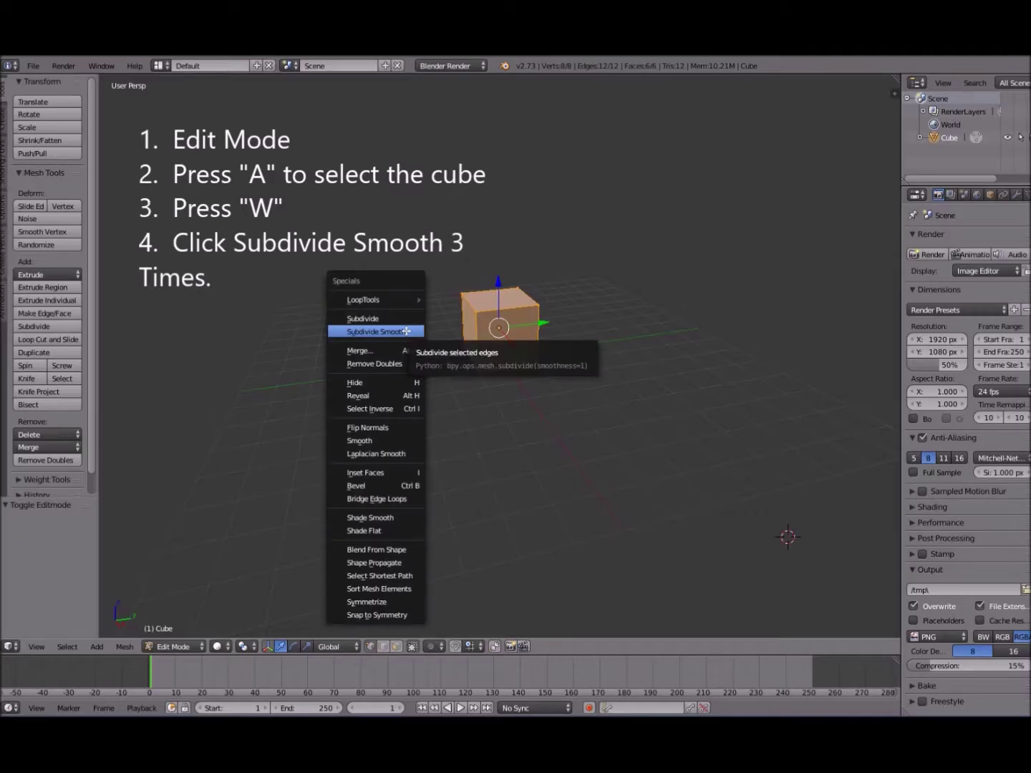
{"action": "left_click", "coordinate": [406, 333]}
{"action": "key", "text": "w"}
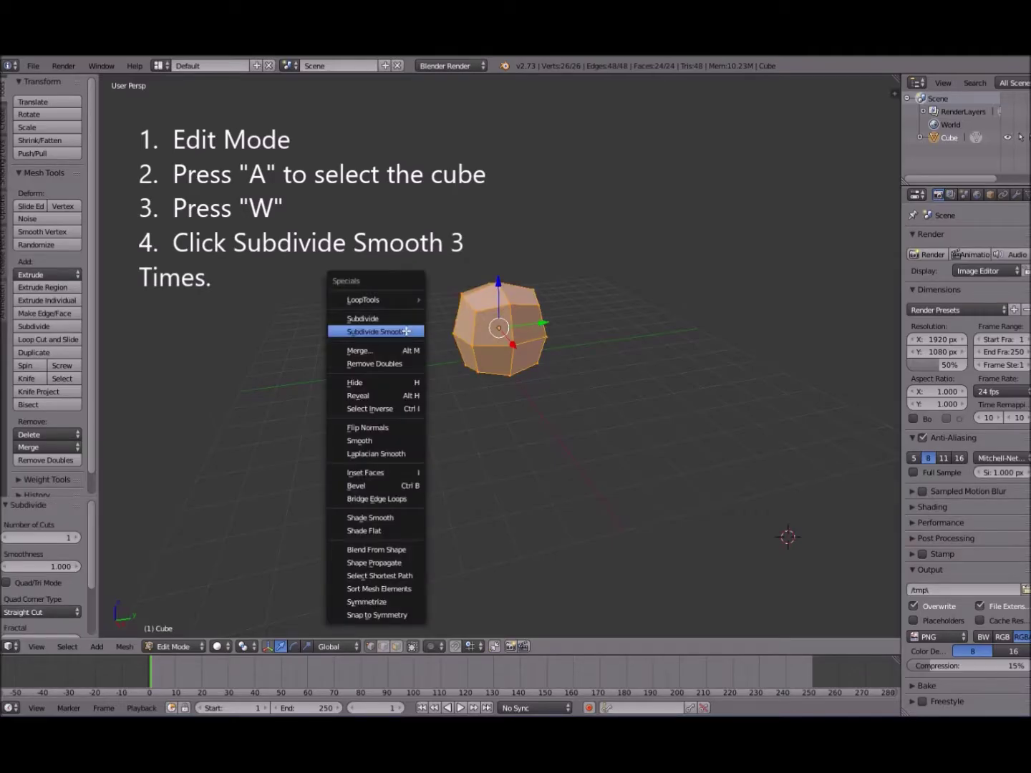
{"action": "left_click", "coordinate": [406, 332]}
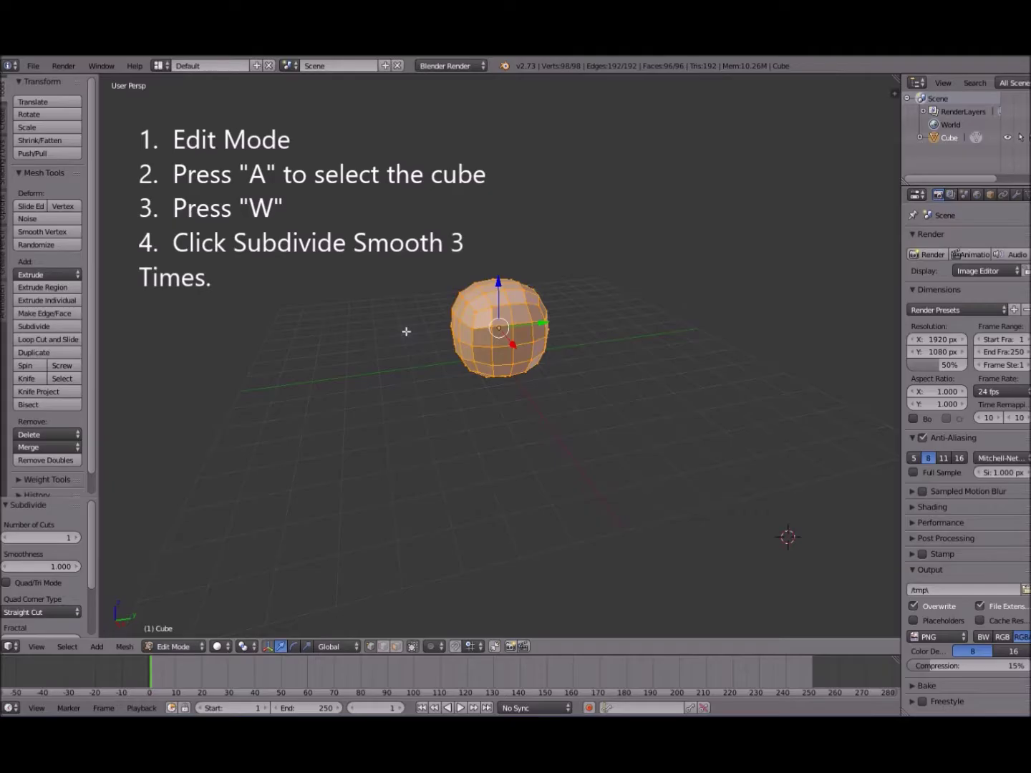
{"action": "key", "text": "w"}
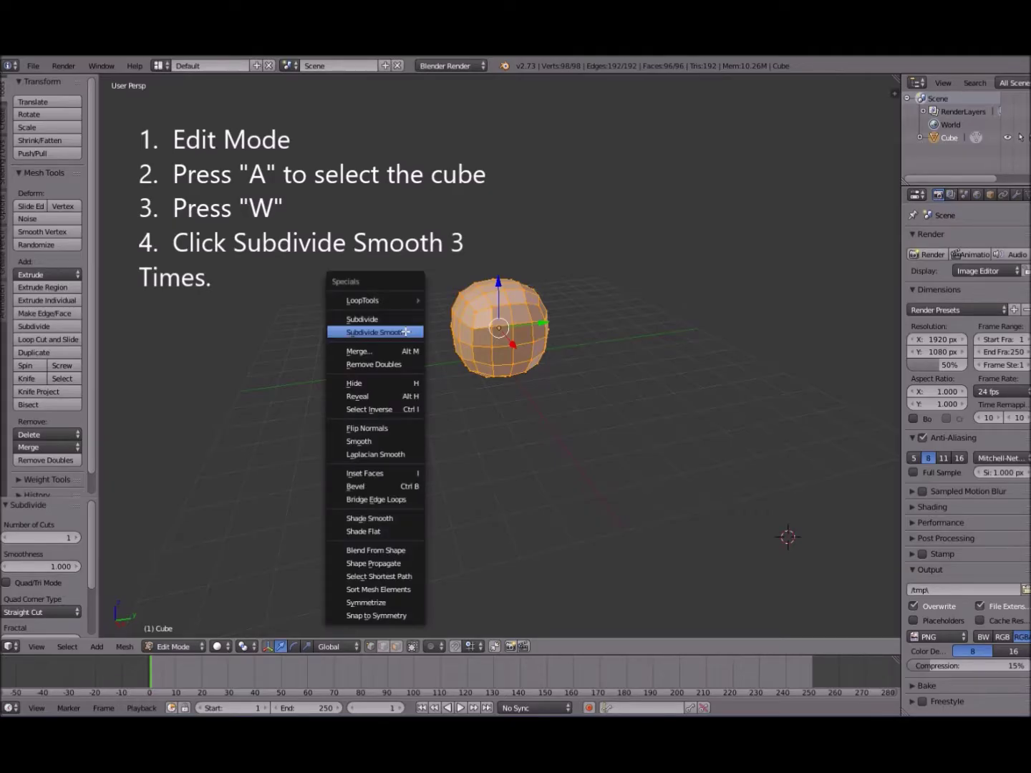
{"action": "left_click", "coordinate": [406, 332]}
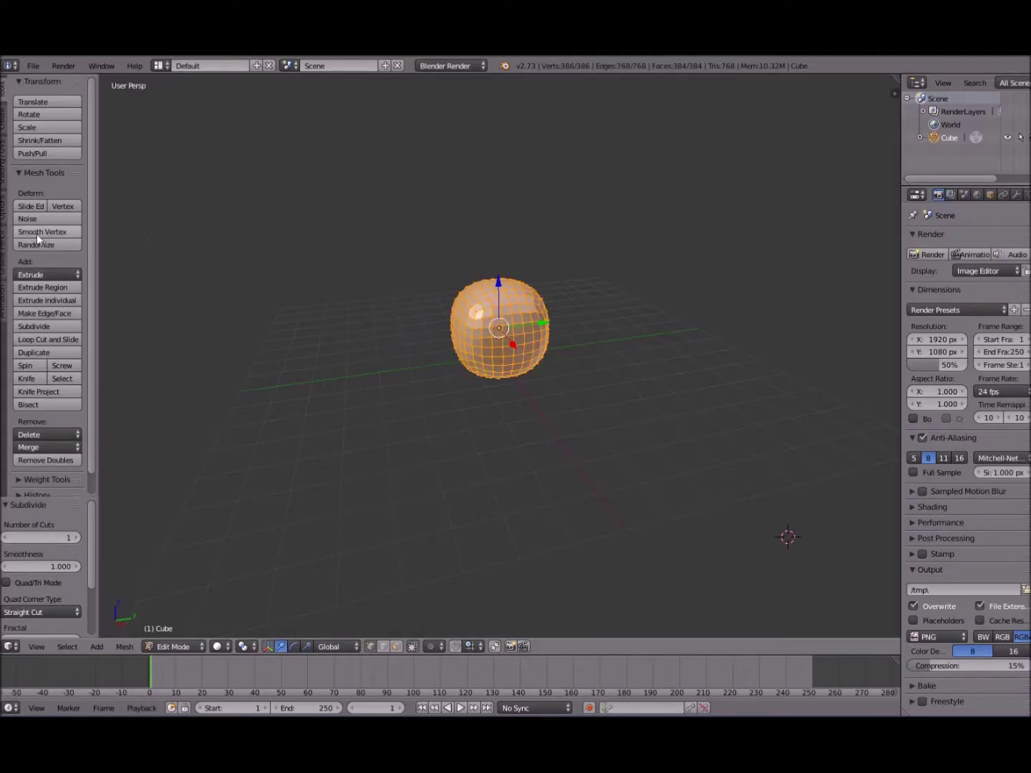
Apply Randomize twice with amount 0.100 to the whole mesh, and soften it with one Smooth Vertex pass.
{"action": "left_click", "coordinate": [68, 248]}
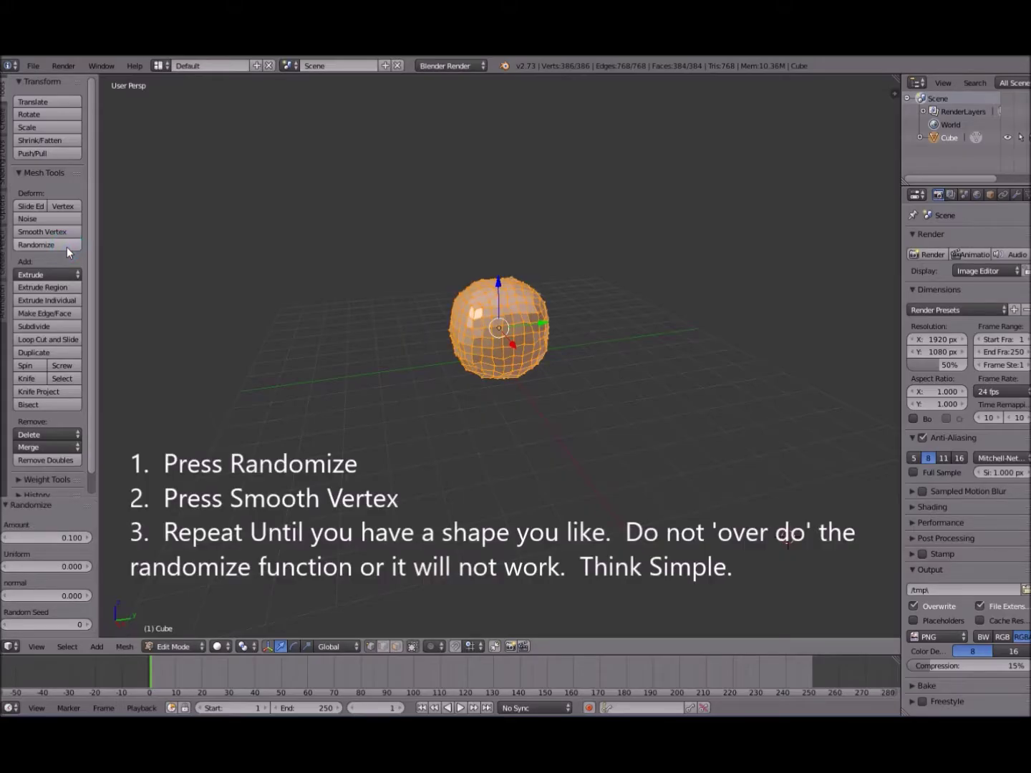
{"action": "left_click", "coordinate": [68, 247]}
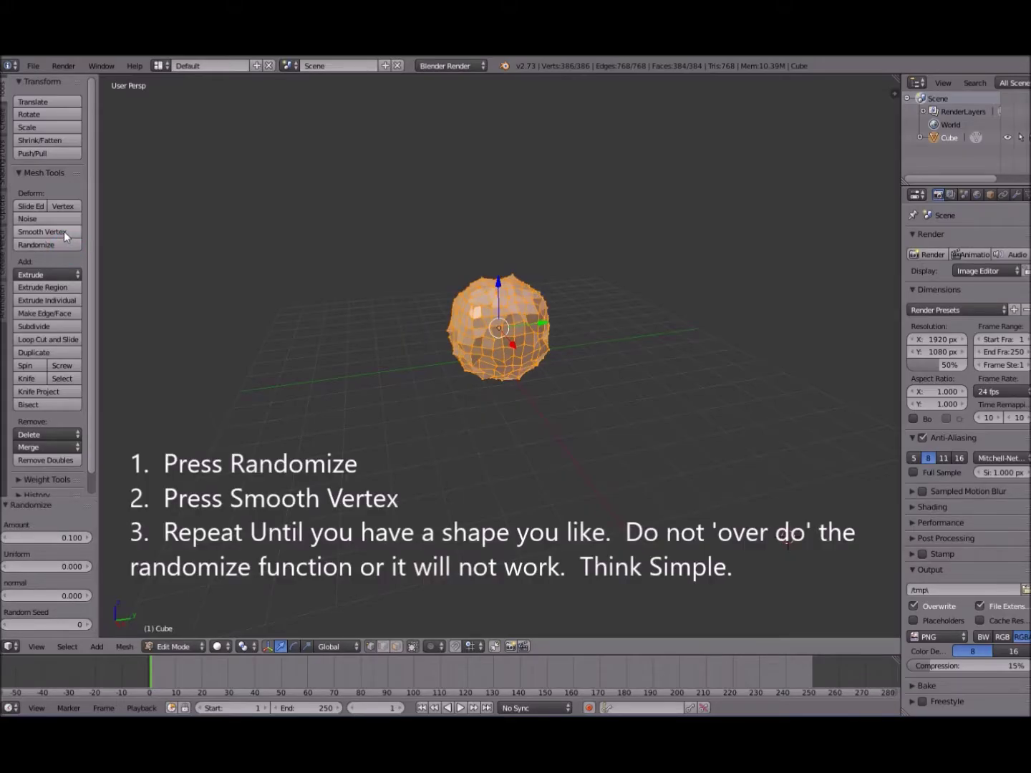
{"action": "left_click", "coordinate": [64, 231]}
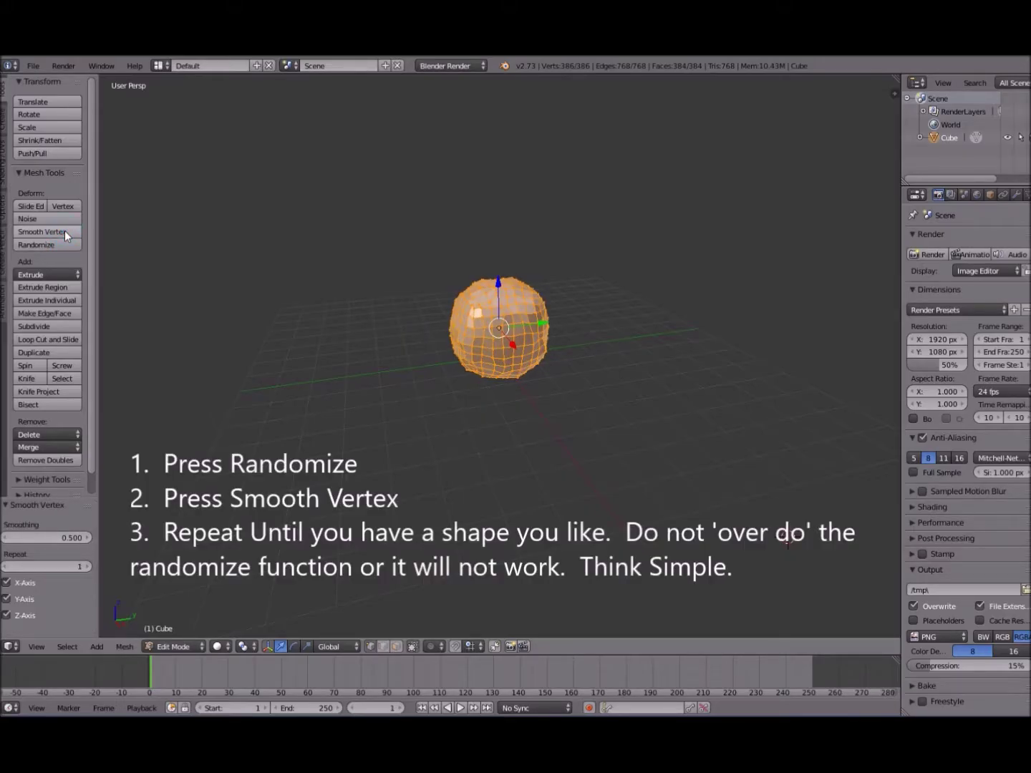
Scale the mesh to about 1.32 along Y and about 0.93 along Z to form a flattened rock.
{"action": "left_click", "coordinate": [308, 647]}
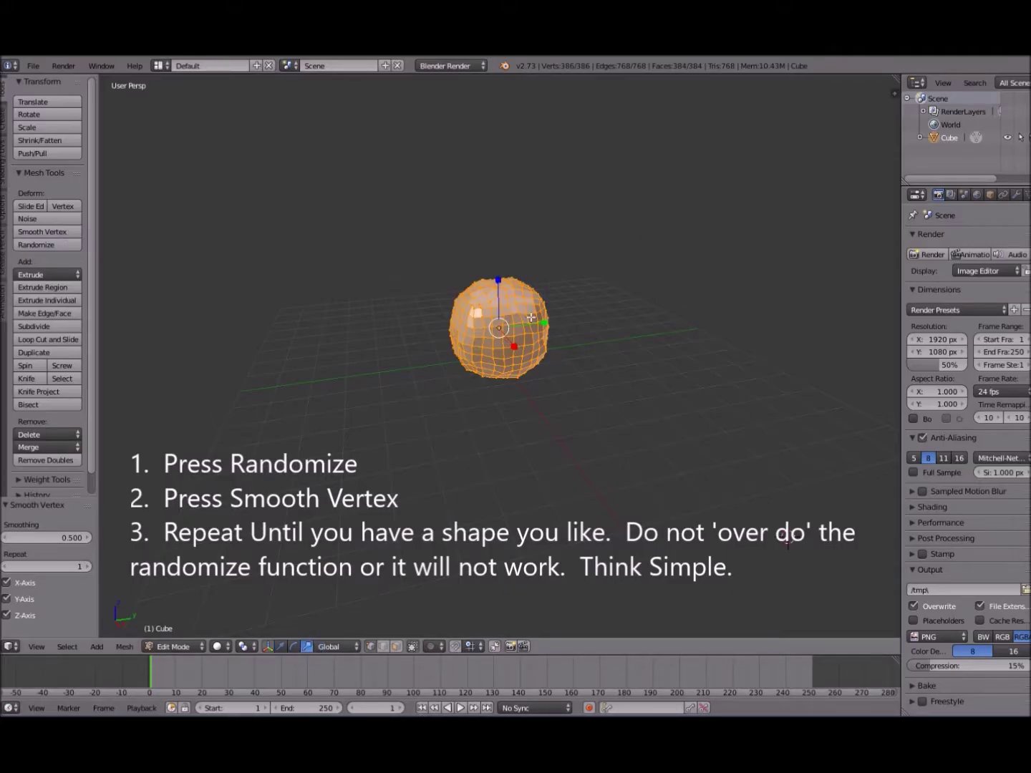
{"action": "left_click_drag", "start_coordinate": [546, 319], "coordinate": [559, 311]}
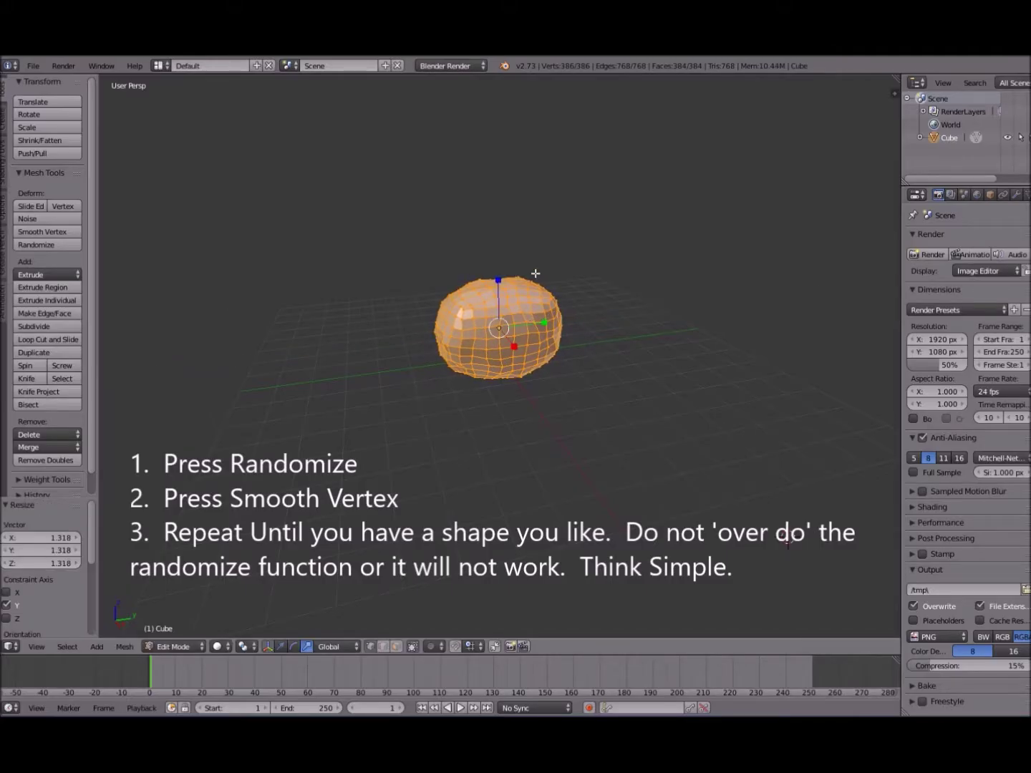
{"action": "left_click_drag", "start_coordinate": [502, 282], "coordinate": [503, 287]}
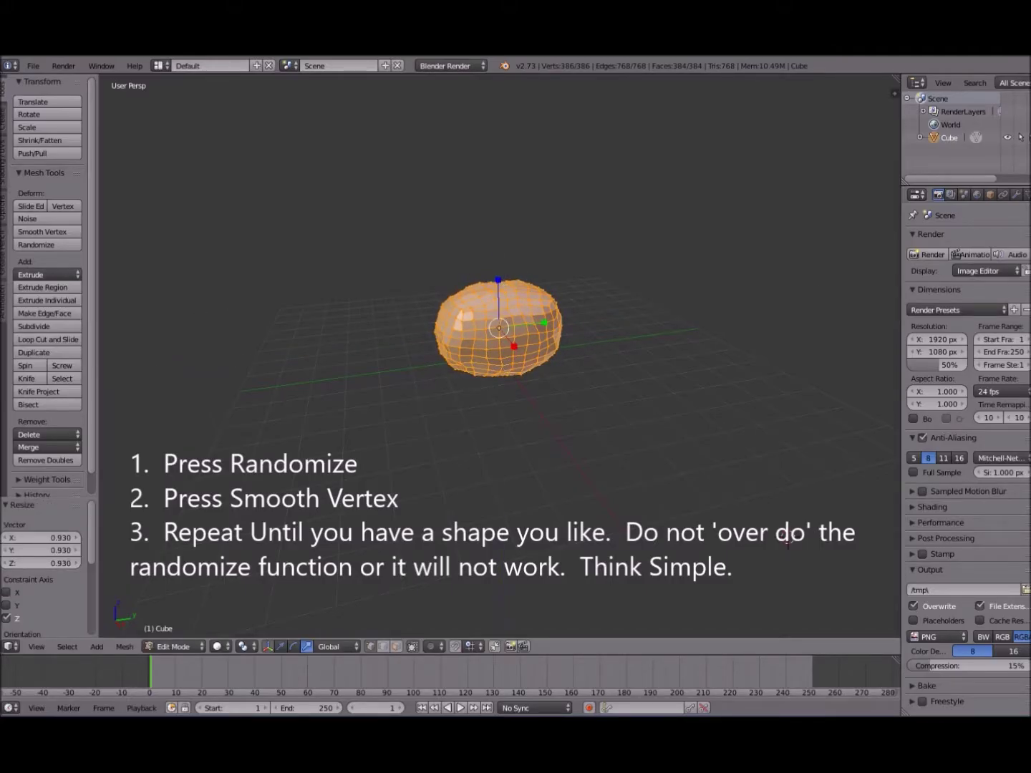
Randomize and smooth the flattened mesh again, and scale it to about 0.90 along X.
{"action": "left_click", "coordinate": [53, 245]}
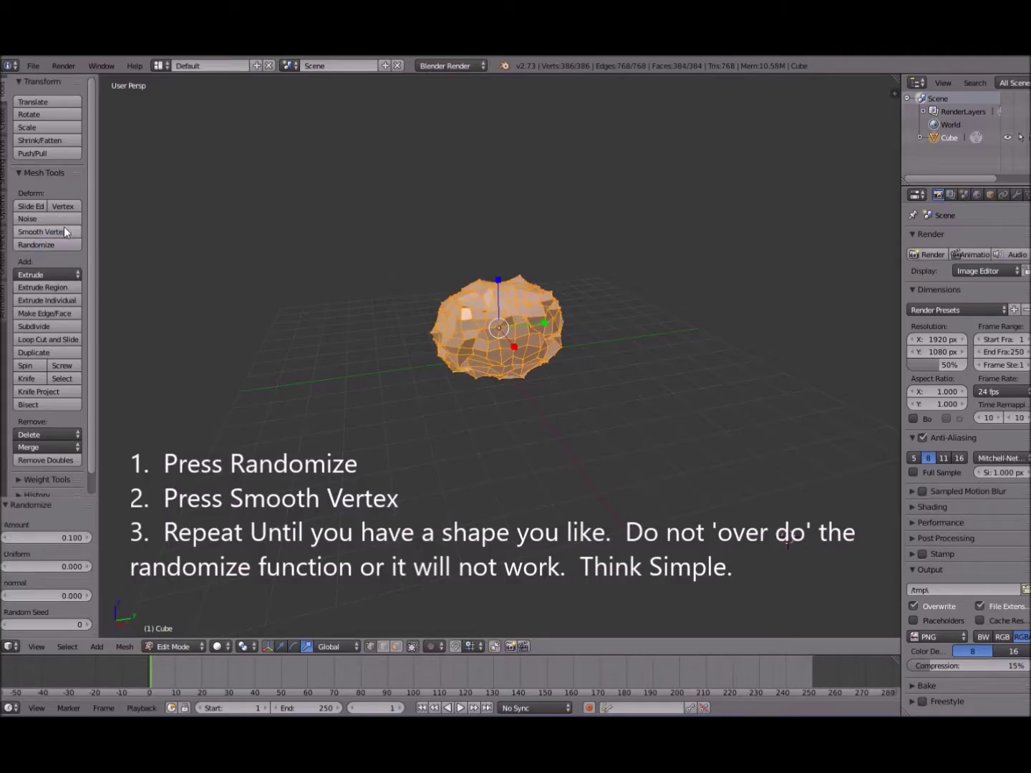
{"action": "left_click", "coordinate": [64, 231]}
{"action": "left_click", "coordinate": [65, 230]}
{"action": "mouse_move", "coordinate": [524, 417]}
{"action": "middle_mouse_down"}
{"action": "mouse_move", "coordinate": [644, 404]}
{"action": "mouse_move", "coordinate": [627, 390]}
{"action": "middle_mouse_up"}
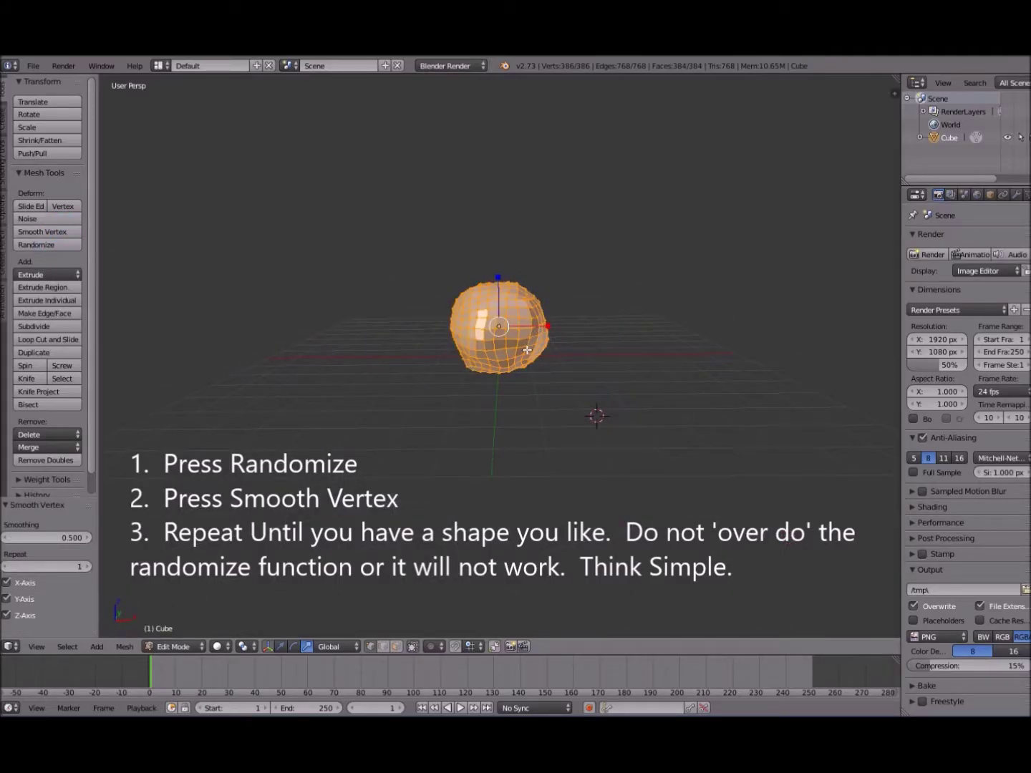
{"action": "left_click_drag", "start_coordinate": [548, 326], "coordinate": [543, 324]}
{"action": "middle_click_drag", "start_coordinate": [559, 361], "coordinate": [350, 363]}
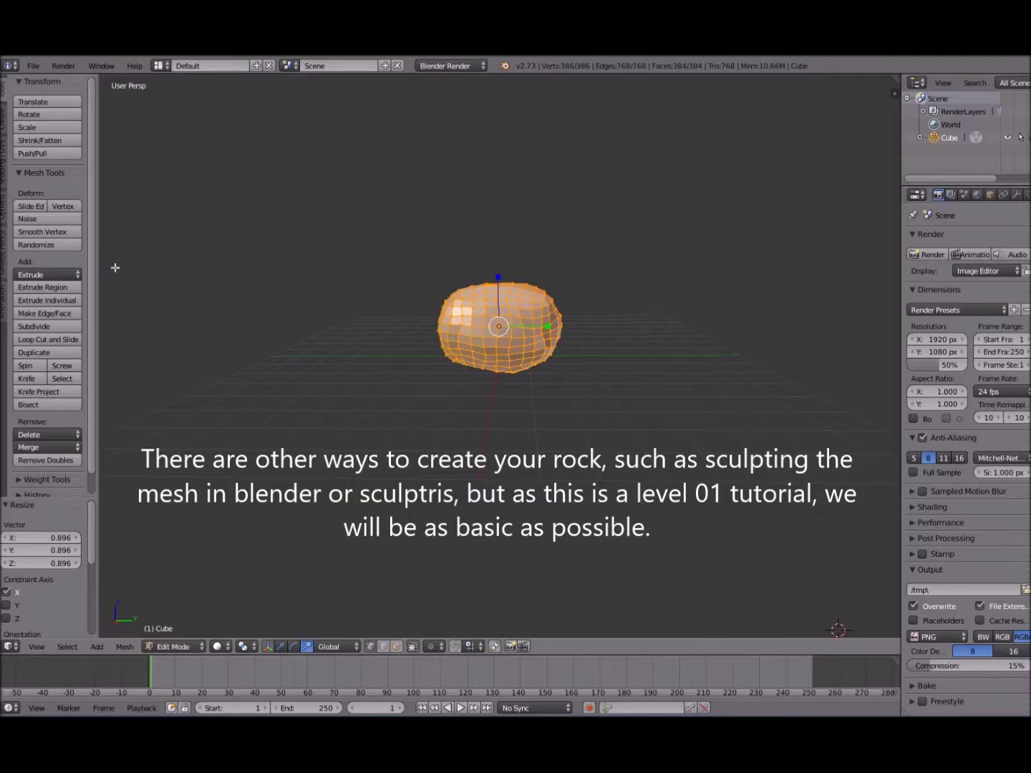
Roughen the rock mesh once more with Randomize at amount 0.100 and soften it with Smooth Vertex at 0.500.
{"action": "left_click", "coordinate": [71, 247]}
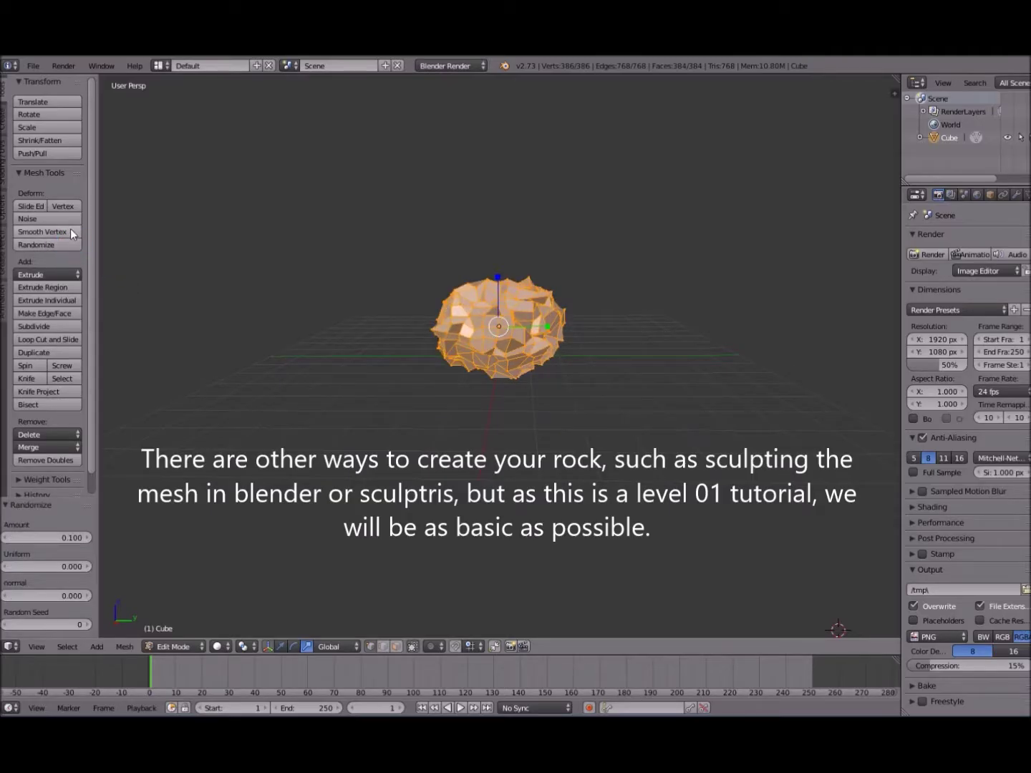
{"action": "left_click", "coordinate": [71, 231]}
{"action": "middle_click_drag", "start_coordinate": [432, 461], "coordinate": [489, 473]}
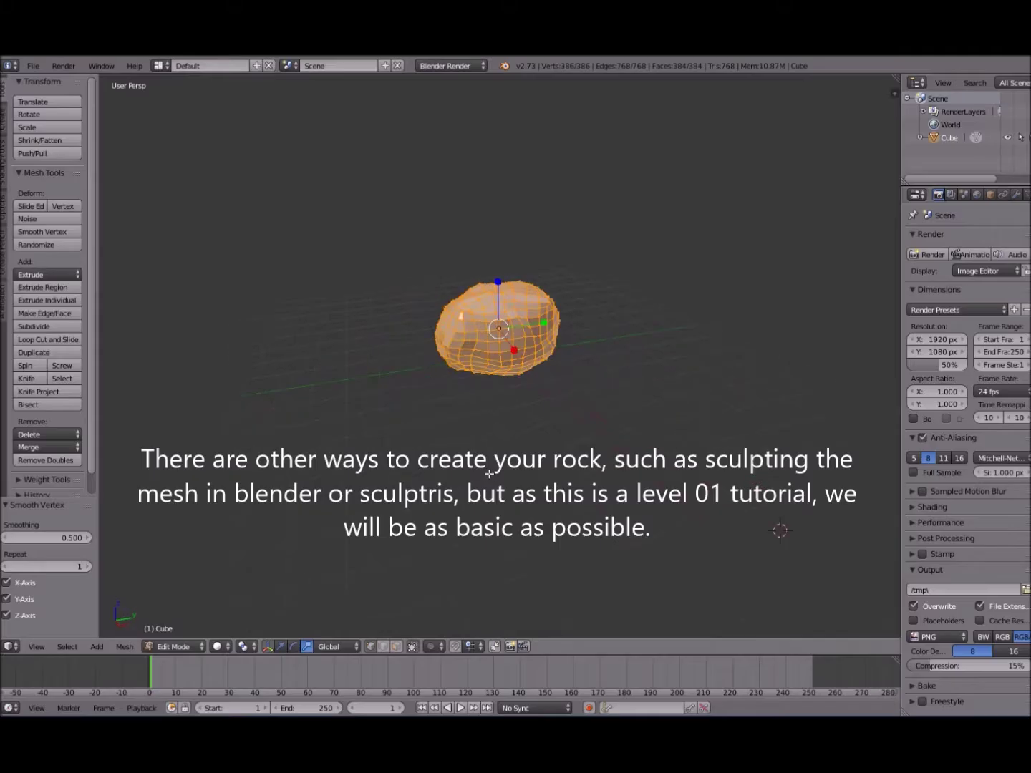
Apply smooth shading to the rock's faces and vertices.
{"action": "left_click", "coordinate": [4, 156]}
{"action": "left_click", "coordinate": [30, 114]}
{"action": "left_click", "coordinate": [32, 168]}
{"action": "middle_click_drag", "start_coordinate": [555, 435], "coordinate": [513, 412]}
{"action": "scroll", "coordinate": [511, 412], "scroll_direction": "up", "scroll_amount": 2}
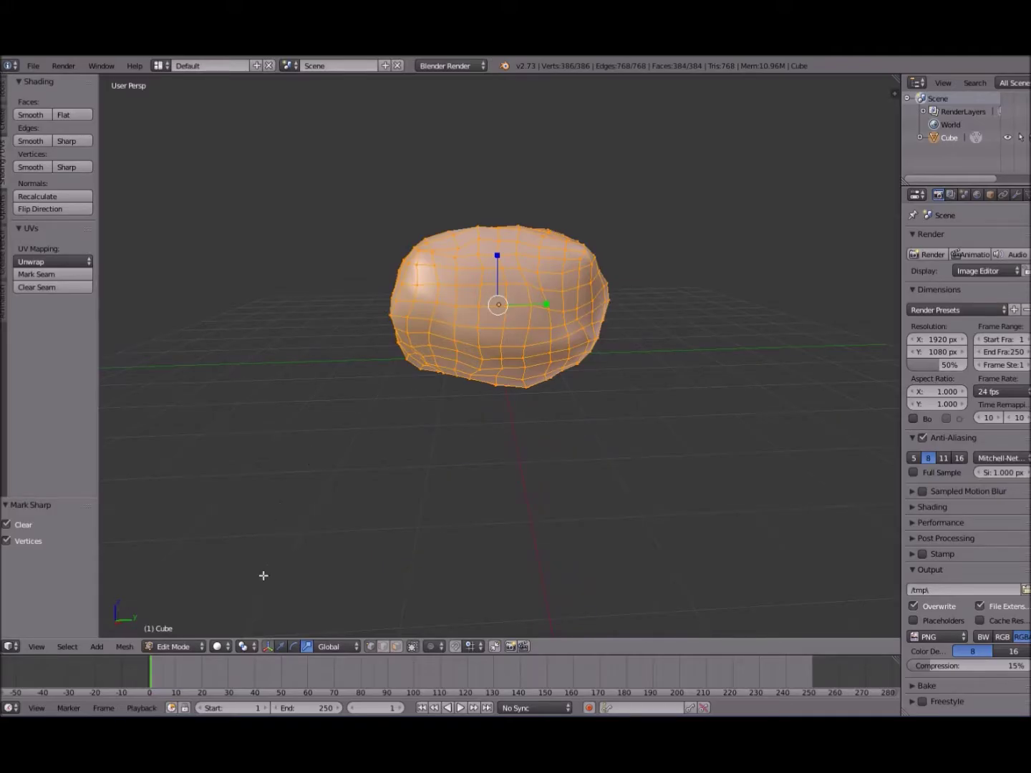
Unwrap the whole rock mesh with Smart UV Project, using the default angle limit of 66 and island margin of 0.
{"action": "left_click", "coordinate": [123, 647]}
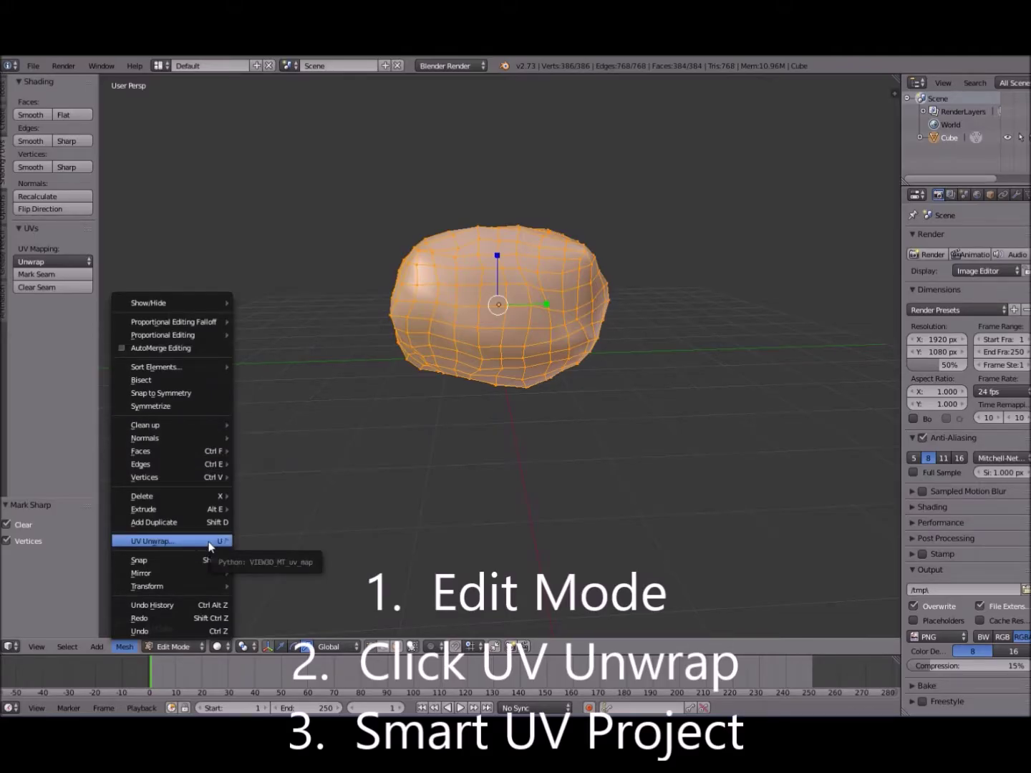
{"action": "mouse_move", "coordinate": [211, 547]}
{"action": "left_click", "coordinate": [300, 557]}
{"action": "left_click", "coordinate": [299, 634]}
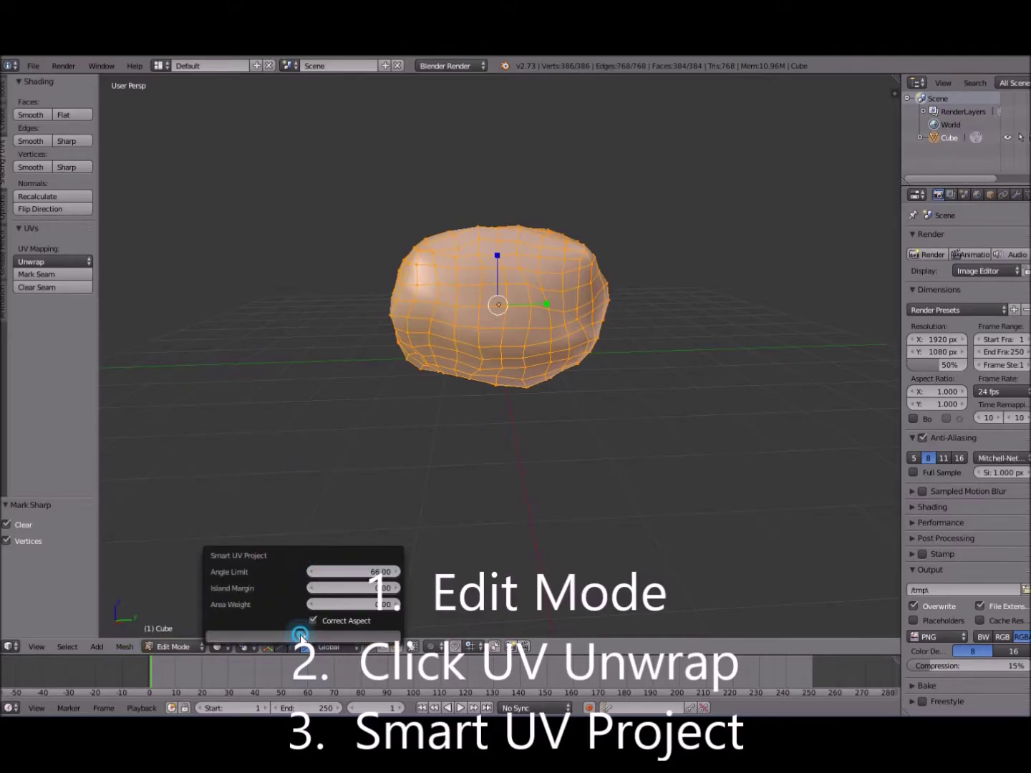
Split the 3D view into two areas, hide the second area's tool shelf and switch it to the UV/Image Editor.
{"action": "left_click_drag", "start_coordinate": [895, 92], "coordinate": [529, 173]}
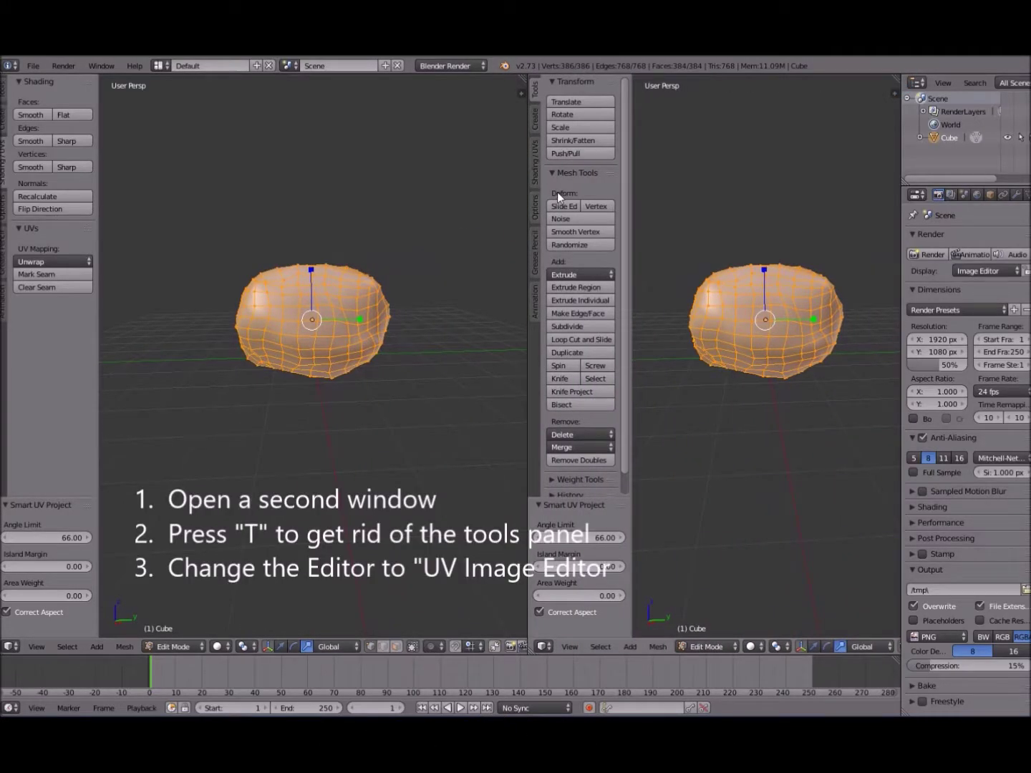
{"action": "key", "text": "t"}
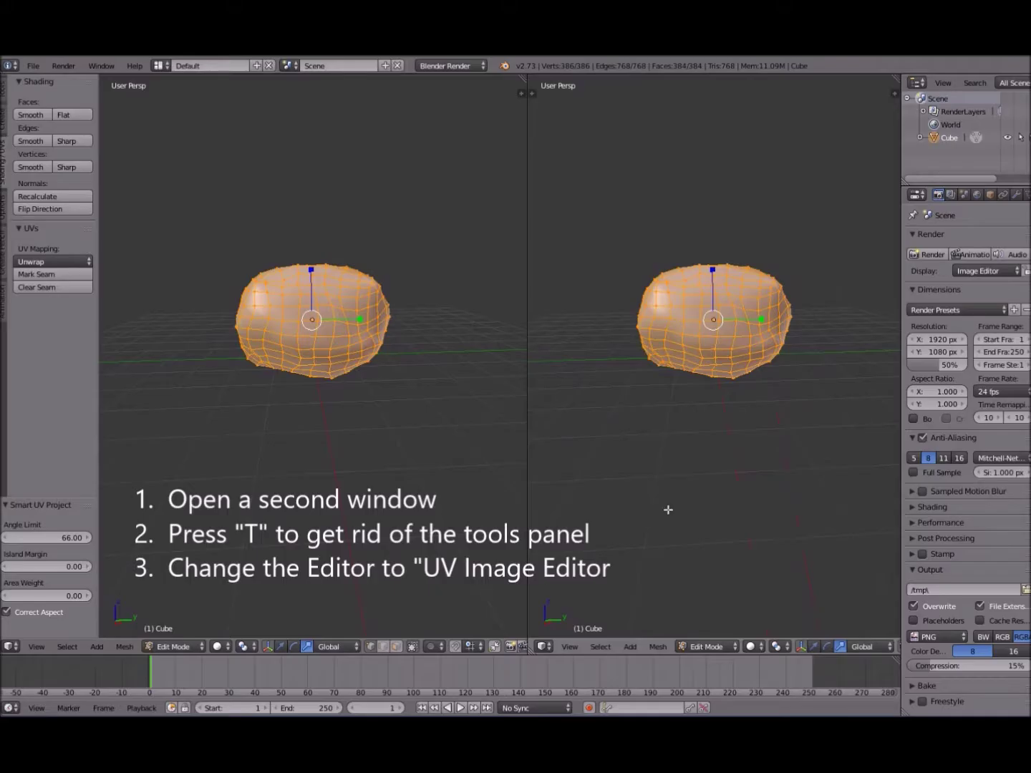
{"action": "left_click", "coordinate": [545, 648]}
{"action": "left_click", "coordinate": [580, 551]}
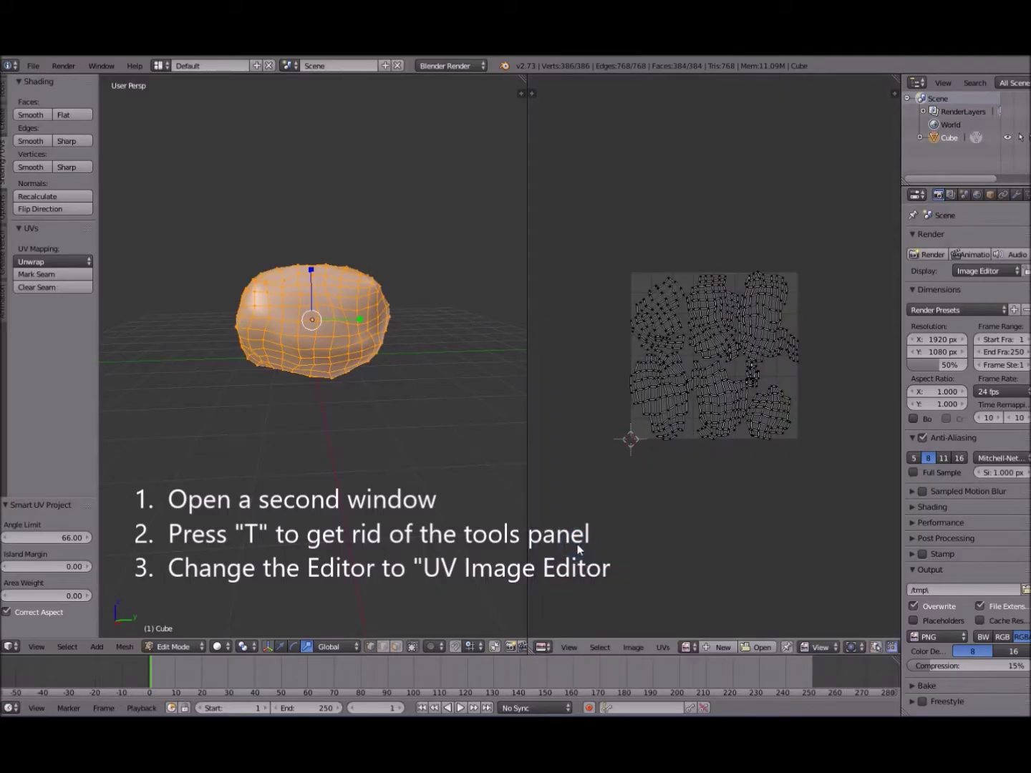
Create a new blank 1024 x 1024 px image named rockone for the rock's UV layout.
{"action": "left_click", "coordinate": [720, 648]}
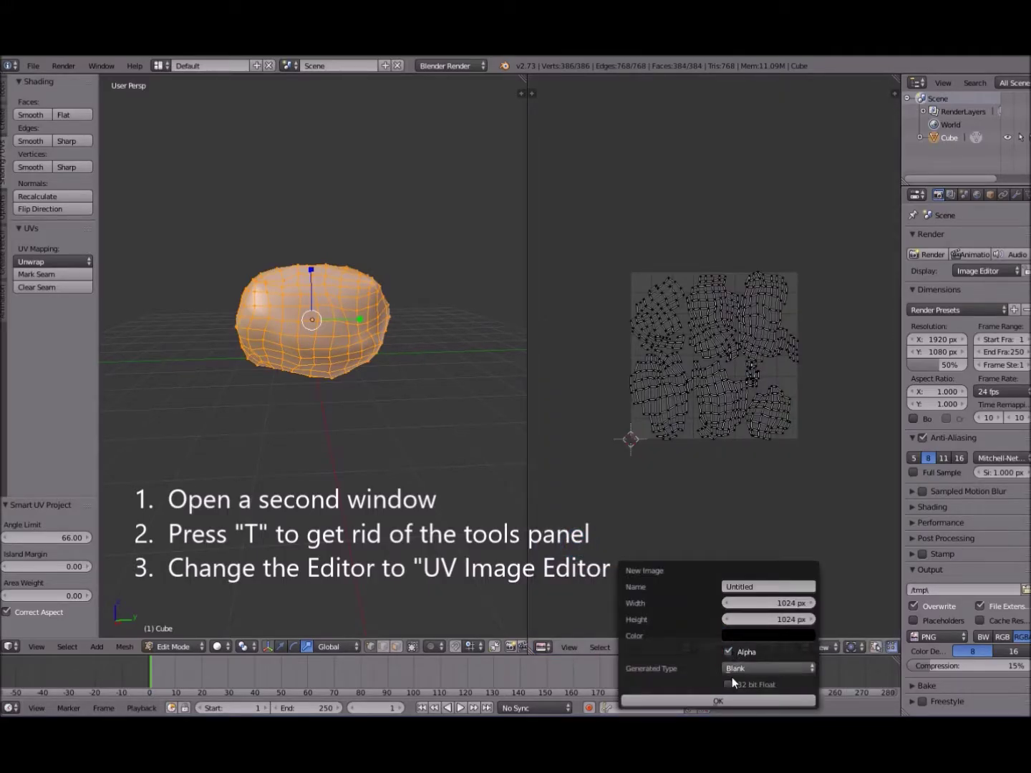
{"action": "left_click", "coordinate": [757, 583]}
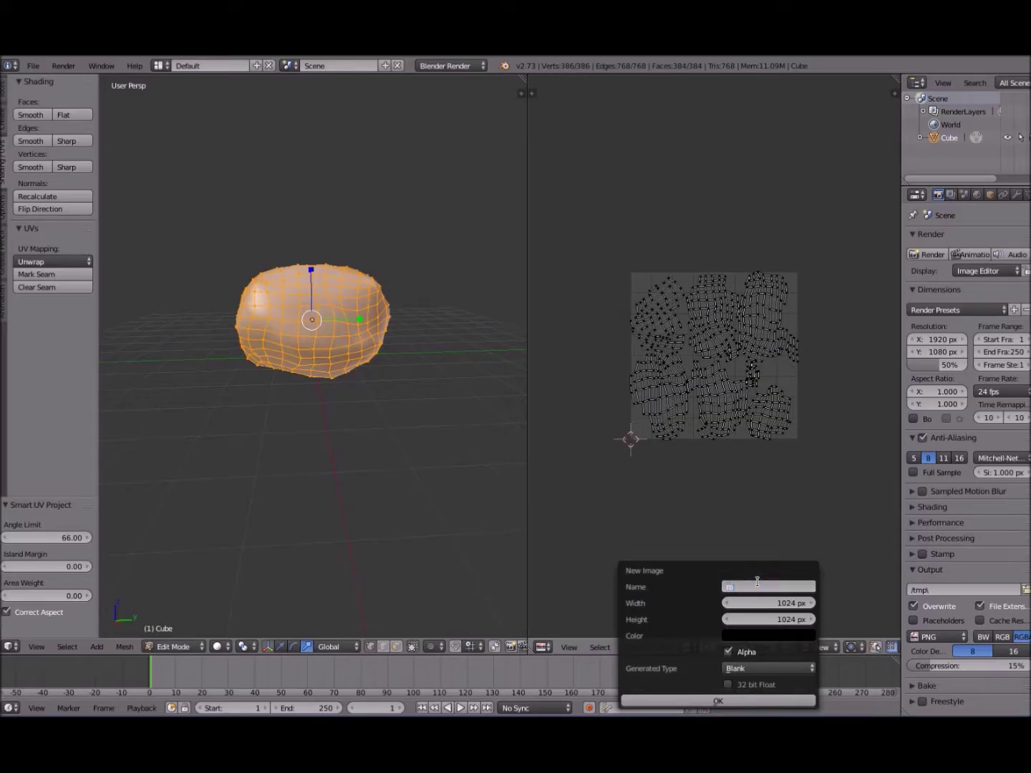
{"action": "left_click", "coordinate": [718, 703]}
{"action": "scroll", "coordinate": [709, 445], "scroll_direction": "down", "scroll_amount": 3}
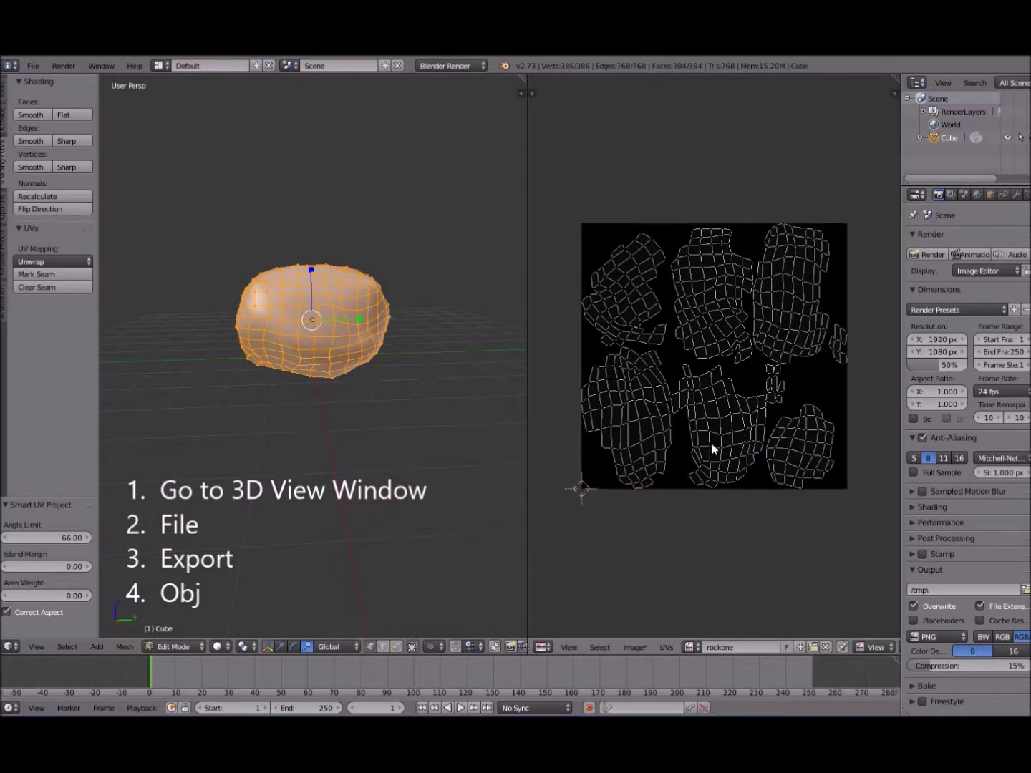
{"action": "scroll", "coordinate": [713, 449], "scroll_direction": "down", "scroll_amount": 1}
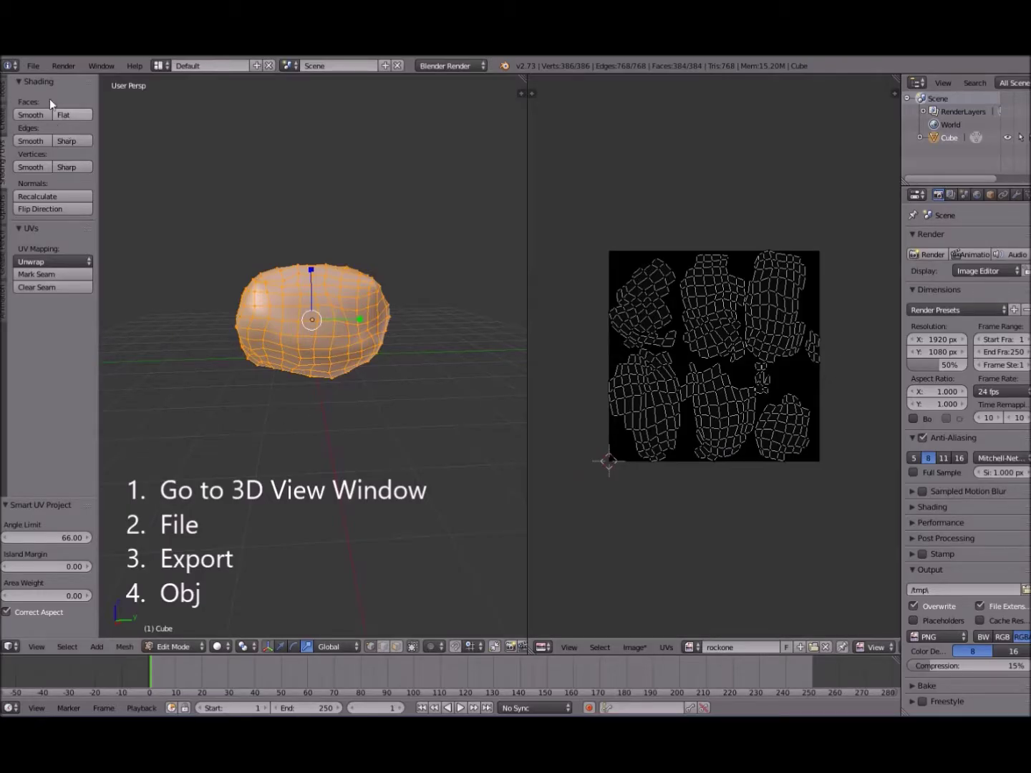
Export the rock model in Wavefront (.obj) format.
{"action": "left_click", "coordinate": [29, 66]}
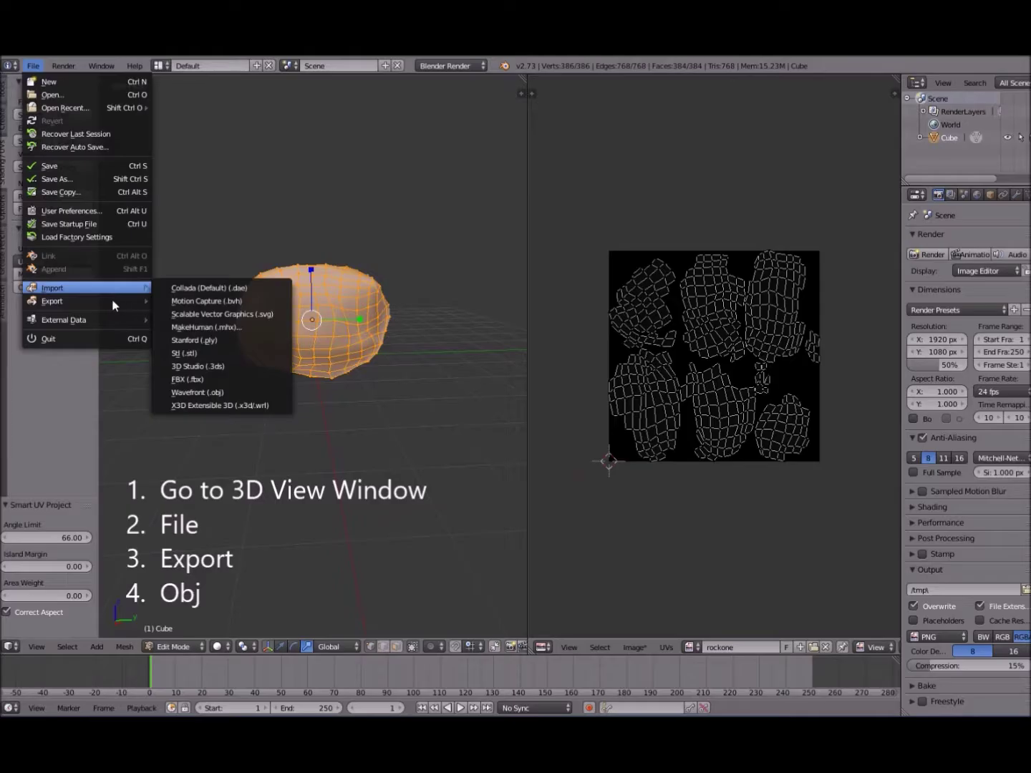
{"action": "mouse_move", "coordinate": [133, 305]}
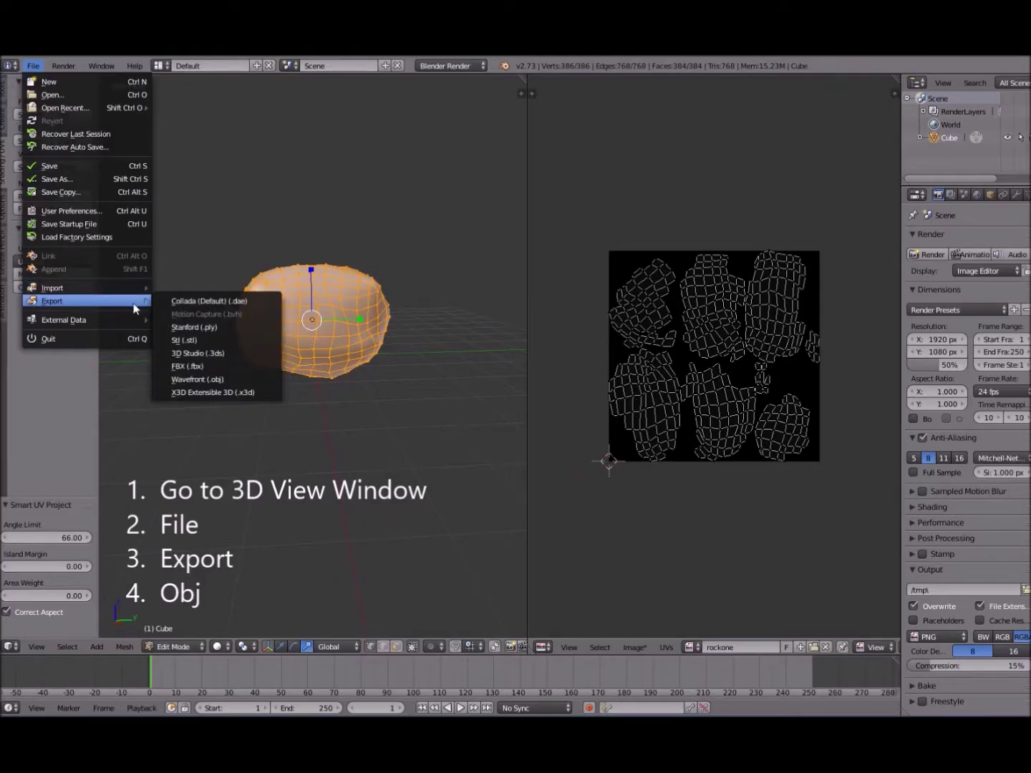
{"action": "left_click", "coordinate": [222, 380]}
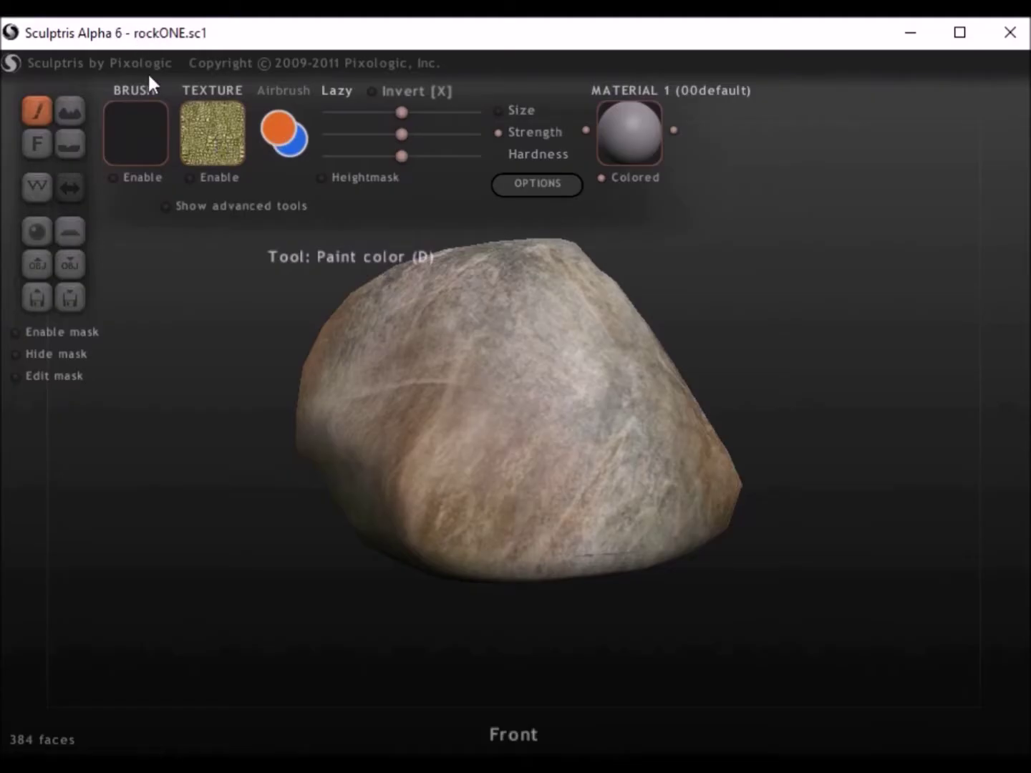
In Sculptris, import rock3.obj as a new scene and enter paint mode with mapping built at resolution 512.
{"action": "mouse_move", "coordinate": [654, 498]}
{"action": "right_mouse_down"}
{"action": "mouse_move", "coordinate": [486, 538]}
{"action": "mouse_move", "coordinate": [454, 578]}
{"action": "mouse_move", "coordinate": [631, 596]}
{"action": "mouse_move", "coordinate": [805, 525]}
{"action": "mouse_move", "coordinate": [679, 430]}
{"action": "mouse_move", "coordinate": [451, 513]}
{"action": "mouse_move", "coordinate": [479, 449]}
{"action": "right_mouse_up"}
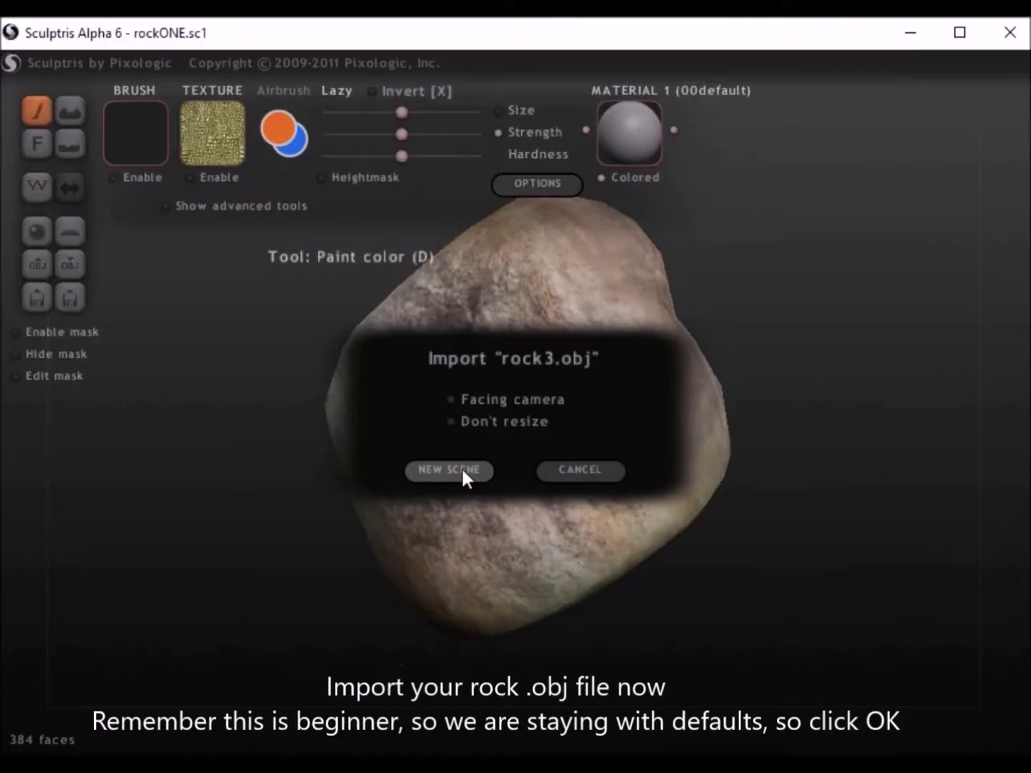
{"action": "left_click", "coordinate": [459, 472]}
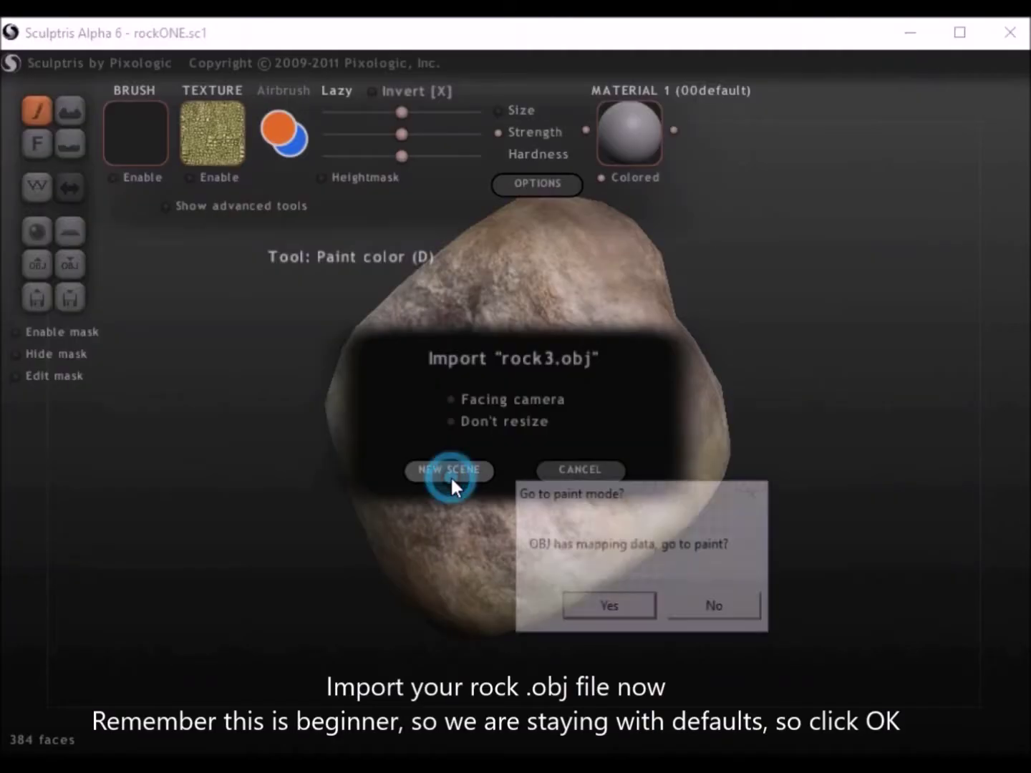
{"action": "left_click", "coordinate": [588, 610]}
{"action": "left_click", "coordinate": [404, 485]}
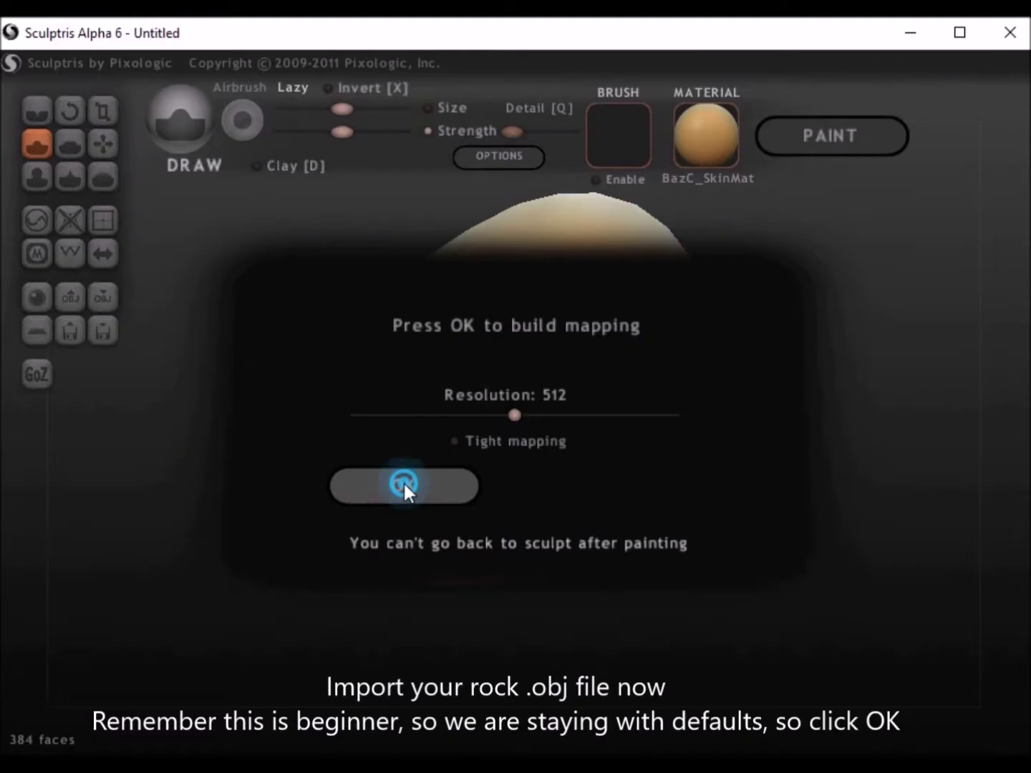
Load the snakeguy1 texture for the paint brush and enable it.
{"action": "mouse_move", "coordinate": [362, 410]}
{"action": "right_mouse_down"}
{"action": "mouse_move", "coordinate": [432, 501]}
{"action": "mouse_move", "coordinate": [772, 550]}
{"action": "mouse_move", "coordinate": [790, 540]}
{"action": "mouse_move", "coordinate": [663, 552]}
{"action": "right_mouse_up"}
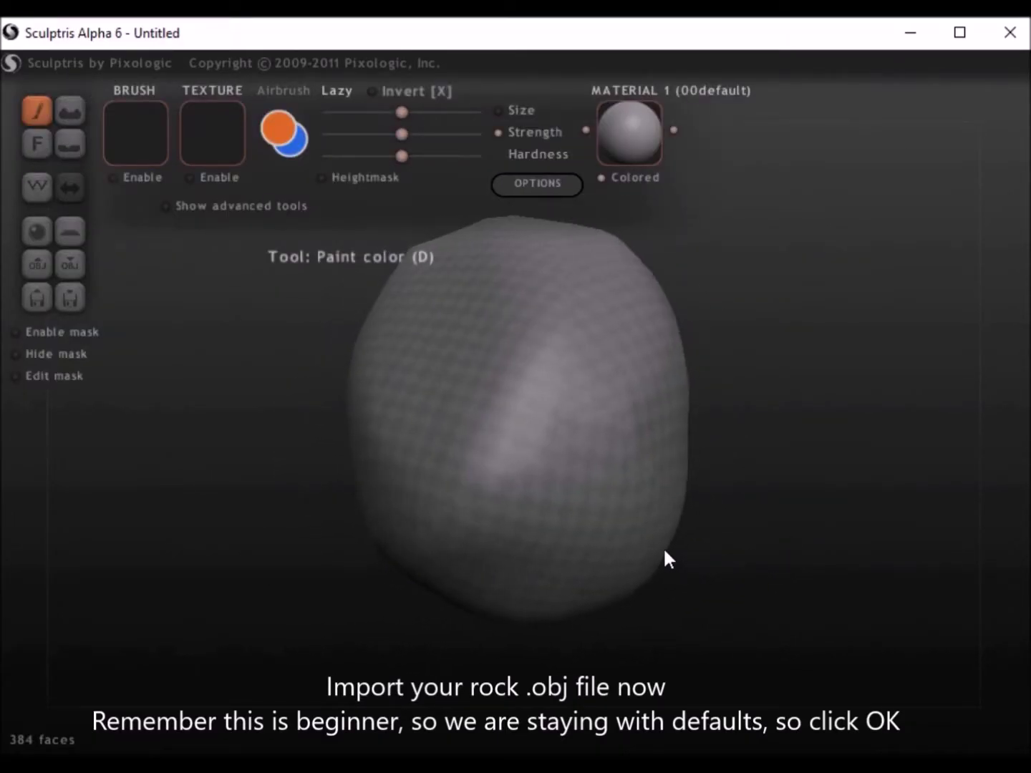
{"action": "left_click", "coordinate": [212, 143]}
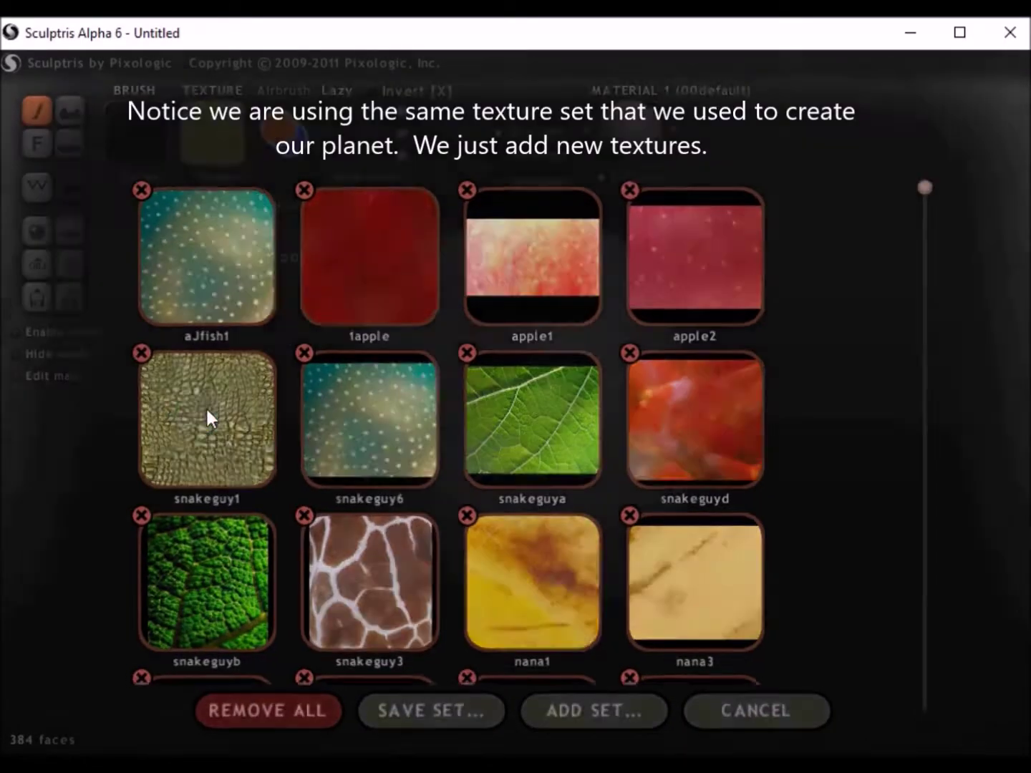
{"action": "left_click", "coordinate": [204, 412]}
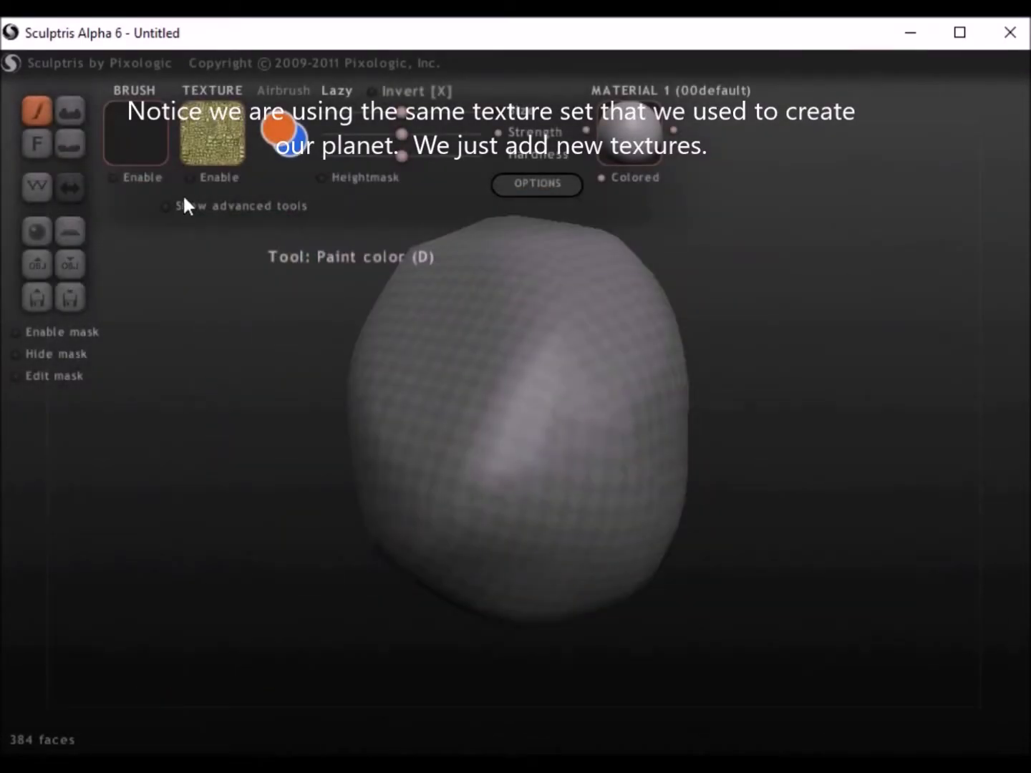
{"action": "left_click", "coordinate": [188, 176]}
Enlarge the brush, raise its strength and cover all sides of the rock with the snakeguy1 texture.
{"action": "left_click", "coordinate": [488, 356]}
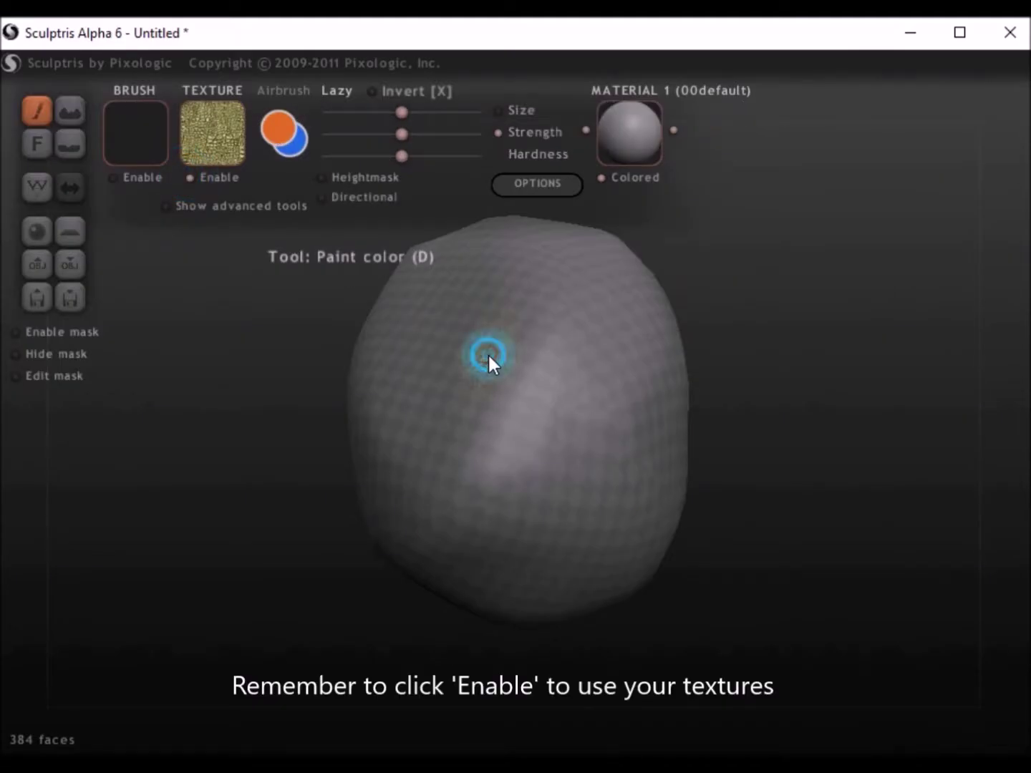
{"action": "left_click_drag", "start_coordinate": [485, 112], "coordinate": [481, 135]}
{"action": "left_click", "coordinate": [478, 429]}
{"action": "left_click_drag", "start_coordinate": [477, 429], "coordinate": [487, 471]}
{"action": "right_click_drag", "start_coordinate": [487, 471], "coordinate": [415, 433]}
{"action": "left_click", "coordinate": [477, 427]}
{"action": "left_click", "coordinate": [477, 428]}
{"action": "mouse_move", "coordinate": [478, 426]}
{"action": "right_mouse_down"}
{"action": "mouse_move", "coordinate": [473, 369]}
{"action": "mouse_move", "coordinate": [455, 424]}
{"action": "mouse_move", "coordinate": [448, 409]}
{"action": "mouse_move", "coordinate": [466, 484]}
{"action": "mouse_move", "coordinate": [428, 415]}
{"action": "mouse_move", "coordinate": [491, 470]}
{"action": "mouse_move", "coordinate": [539, 476]}
{"action": "mouse_move", "coordinate": [585, 454]}
{"action": "mouse_move", "coordinate": [530, 497]}
{"action": "mouse_move", "coordinate": [542, 457]}
{"action": "mouse_move", "coordinate": [556, 457]}
{"action": "mouse_move", "coordinate": [489, 519]}
{"action": "mouse_move", "coordinate": [518, 490]}
{"action": "mouse_move", "coordinate": [425, 500]}
{"action": "mouse_move", "coordinate": [474, 488]}
{"action": "mouse_move", "coordinate": [435, 505]}
{"action": "mouse_move", "coordinate": [341, 472]}
{"action": "mouse_move", "coordinate": [371, 569]}
{"action": "mouse_move", "coordinate": [436, 236]}
{"action": "right_mouse_up"}
{"action": "left_click", "coordinate": [464, 367]}
Vary the brush size and strength at lower settings while painting finer snakeguy1 scales over the middle of the rock.
{"action": "left_click_drag", "start_coordinate": [481, 134], "coordinate": [386, 134]}
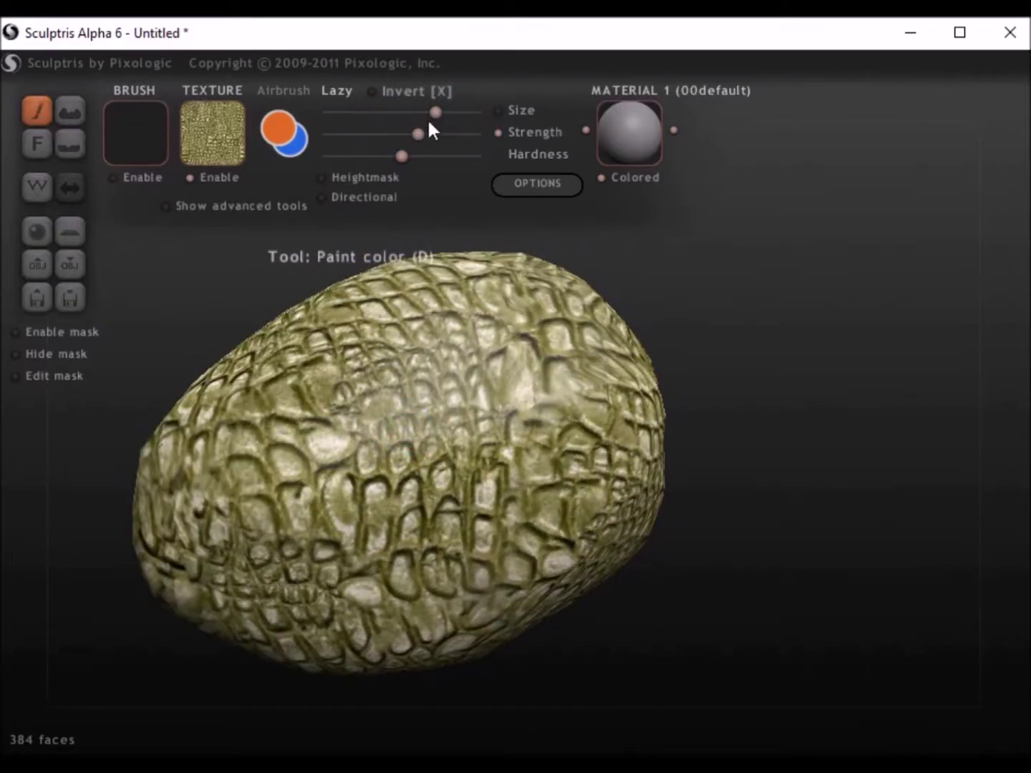
{"action": "left_click_drag", "start_coordinate": [427, 135], "coordinate": [441, 134]}
{"action": "mouse_move", "coordinate": [424, 419]}
{"action": "left_mouse_down"}
{"action": "mouse_move", "coordinate": [426, 440]}
{"action": "mouse_move", "coordinate": [424, 430]}
{"action": "left_mouse_up"}
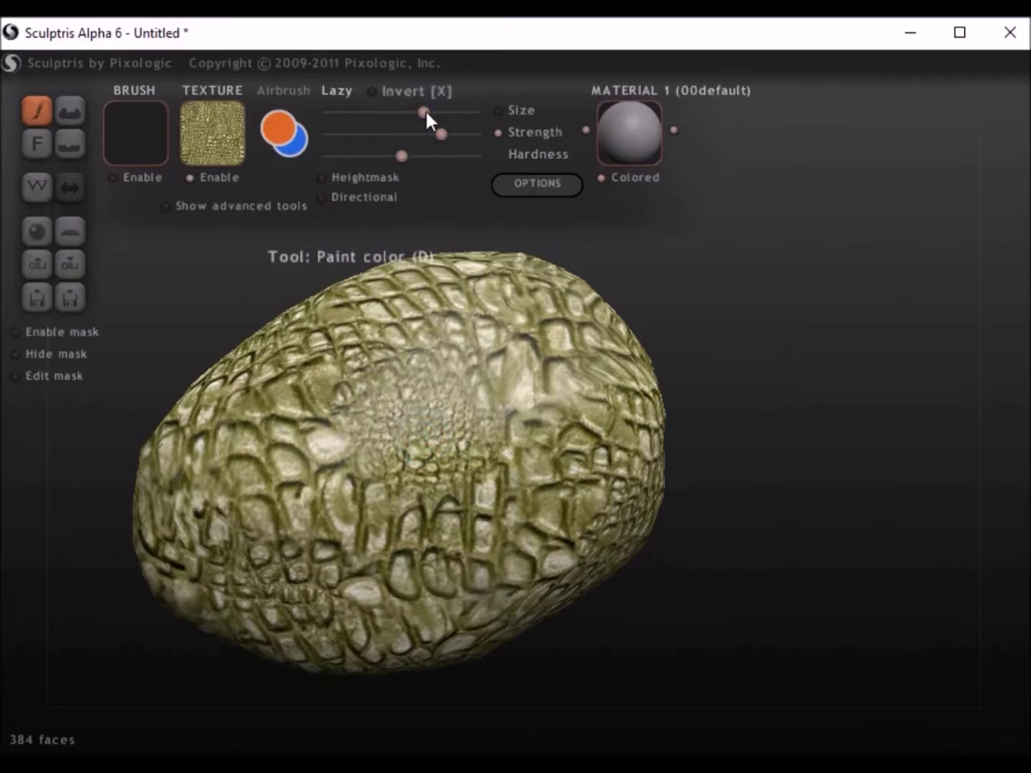
{"action": "left_click_drag", "start_coordinate": [425, 112], "coordinate": [447, 114]}
{"action": "left_click_drag", "start_coordinate": [344, 438], "coordinate": [370, 423]}
Paint the snakeguy1 texture on the rock's other sides, reducing the brush size slightly between strokes.
{"action": "mouse_move", "coordinate": [369, 422]}
{"action": "right_mouse_down"}
{"action": "mouse_move", "coordinate": [552, 422]}
{"action": "mouse_move", "coordinate": [396, 580]}
{"action": "mouse_move", "coordinate": [479, 494]}
{"action": "mouse_move", "coordinate": [290, 398]}
{"action": "mouse_move", "coordinate": [333, 473]}
{"action": "mouse_move", "coordinate": [412, 423]}
{"action": "mouse_move", "coordinate": [428, 468]}
{"action": "mouse_move", "coordinate": [559, 351]}
{"action": "mouse_move", "coordinate": [473, 412]}
{"action": "mouse_move", "coordinate": [587, 339]}
{"action": "mouse_move", "coordinate": [545, 416]}
{"action": "mouse_move", "coordinate": [472, 505]}
{"action": "right_mouse_up"}
{"action": "mouse_move", "coordinate": [471, 277]}
{"action": "right_mouse_down"}
{"action": "mouse_move", "coordinate": [494, 307]}
{"action": "mouse_move", "coordinate": [341, 158]}
{"action": "mouse_move", "coordinate": [463, 416]}
{"action": "mouse_move", "coordinate": [361, 470]}
{"action": "mouse_move", "coordinate": [438, 491]}
{"action": "mouse_move", "coordinate": [564, 426]}
{"action": "mouse_move", "coordinate": [511, 373]}
{"action": "mouse_move", "coordinate": [442, 149]}
{"action": "right_mouse_up"}
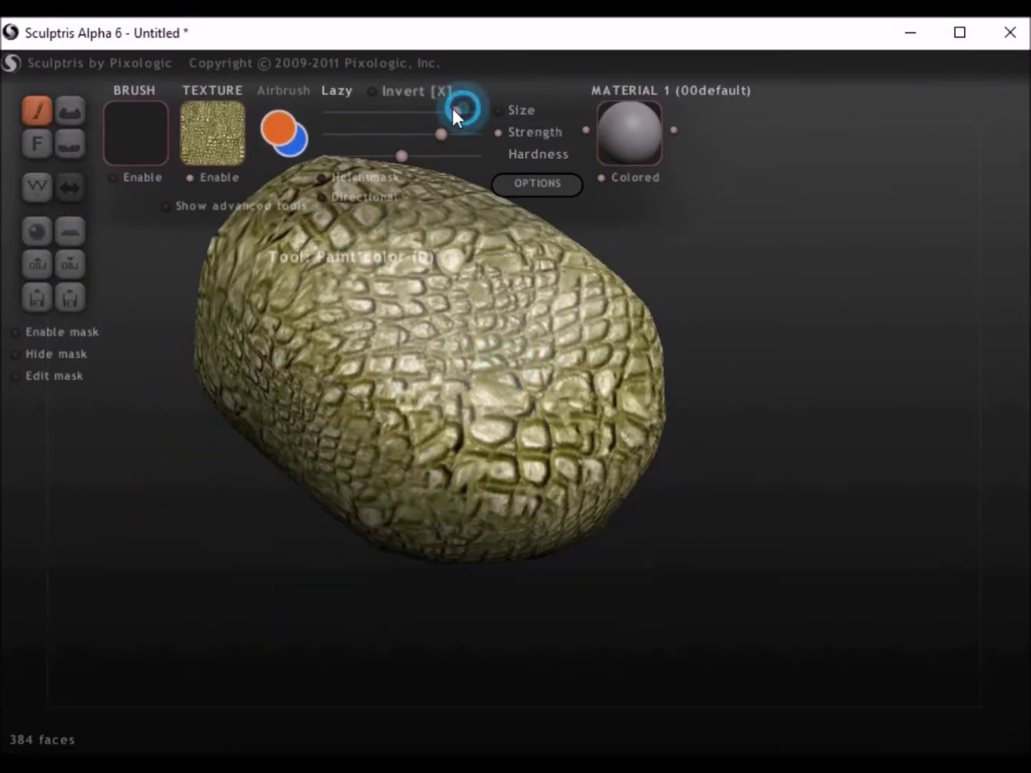
{"action": "left_click_drag", "start_coordinate": [462, 109], "coordinate": [435, 111]}
{"action": "right_click_drag", "start_coordinate": [575, 419], "coordinate": [482, 469]}
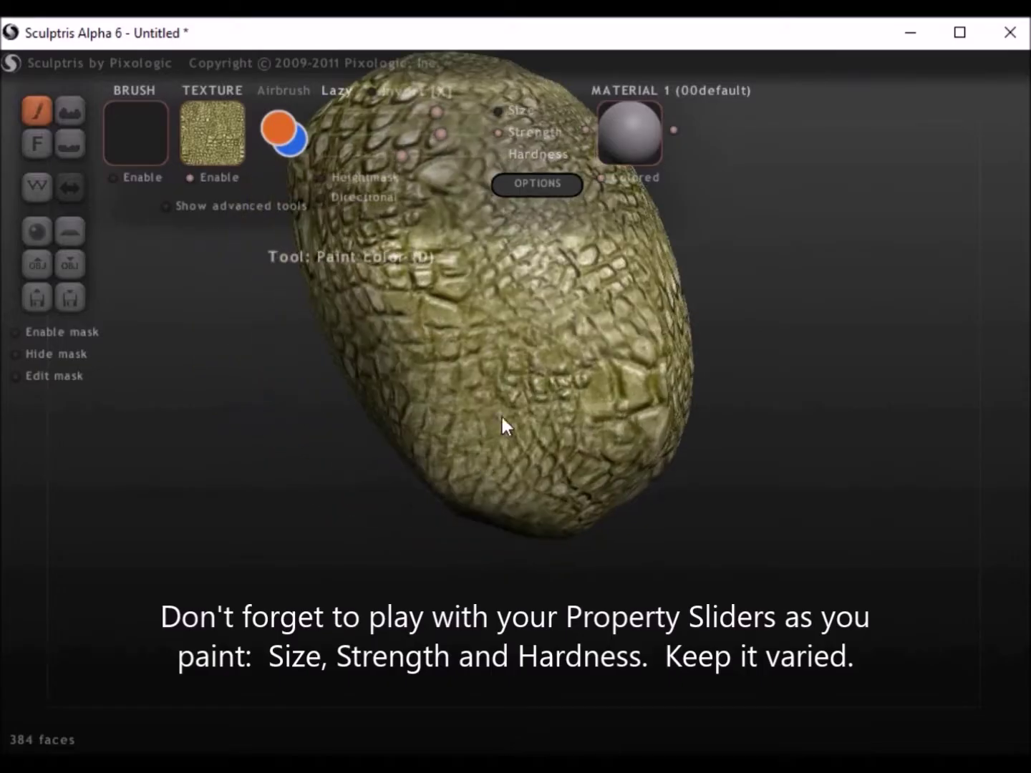
{"action": "right_click_drag", "start_coordinate": [563, 346], "coordinate": [460, 401]}
Switch to the snakeguy6 fish texture and blend it lightly over the rock's scales at reduced brush strength.
{"action": "left_click", "coordinate": [215, 143]}
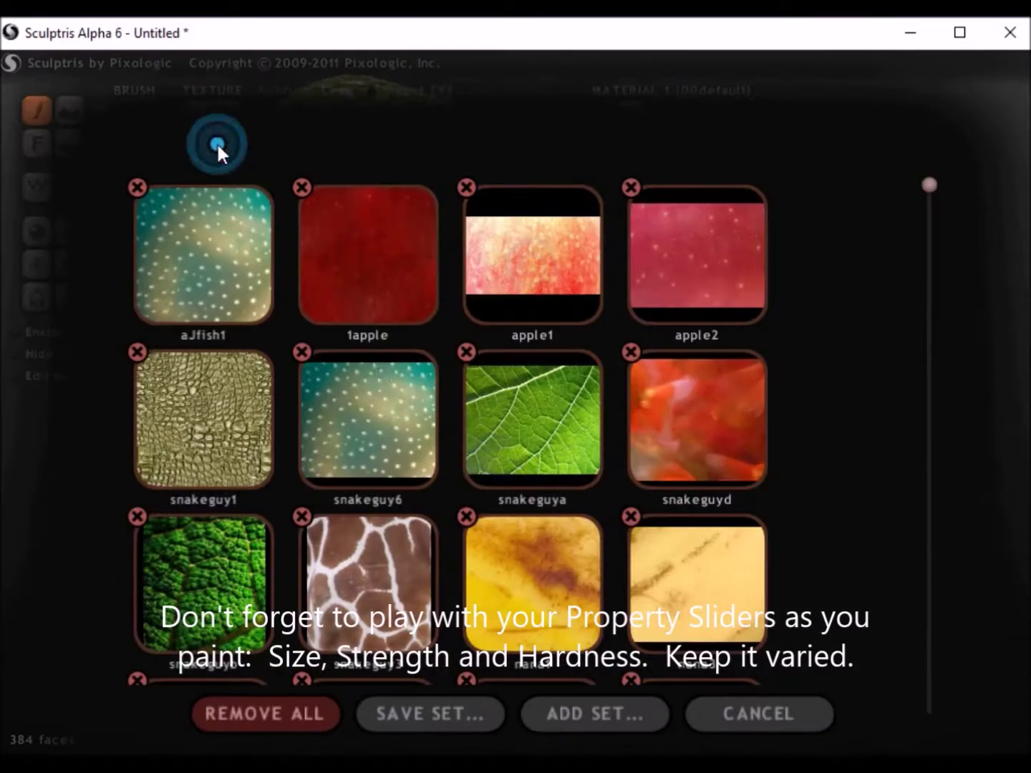
{"action": "left_click", "coordinate": [313, 433]}
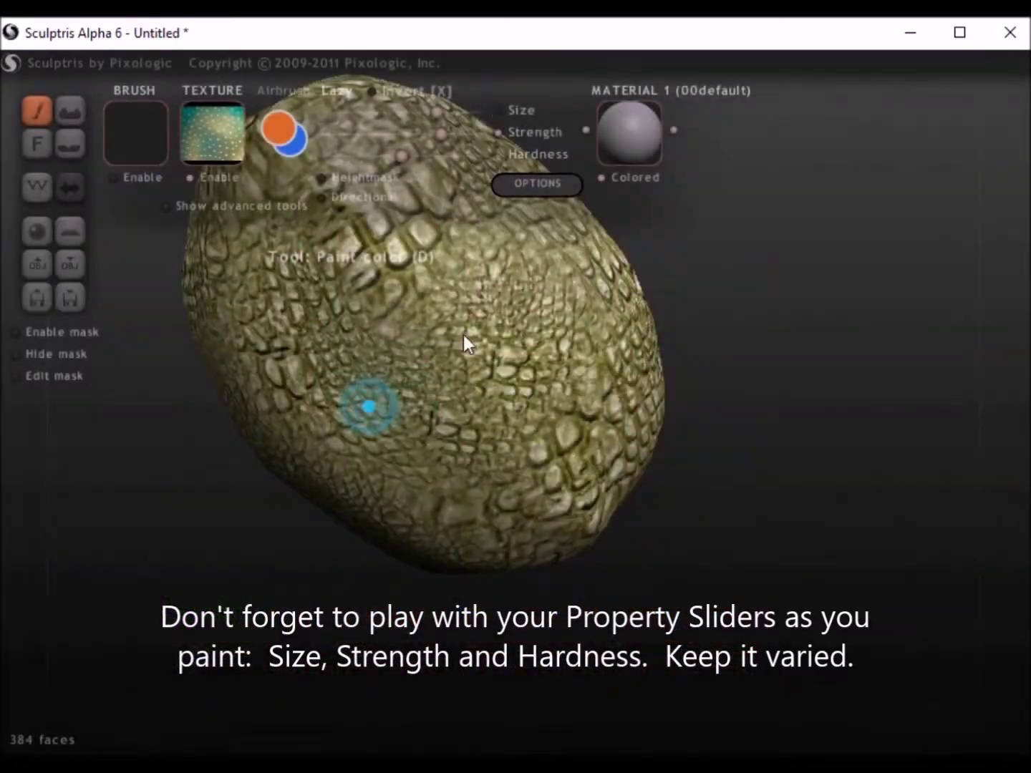
{"action": "left_click", "coordinate": [417, 133]}
{"action": "left_click", "coordinate": [415, 409]}
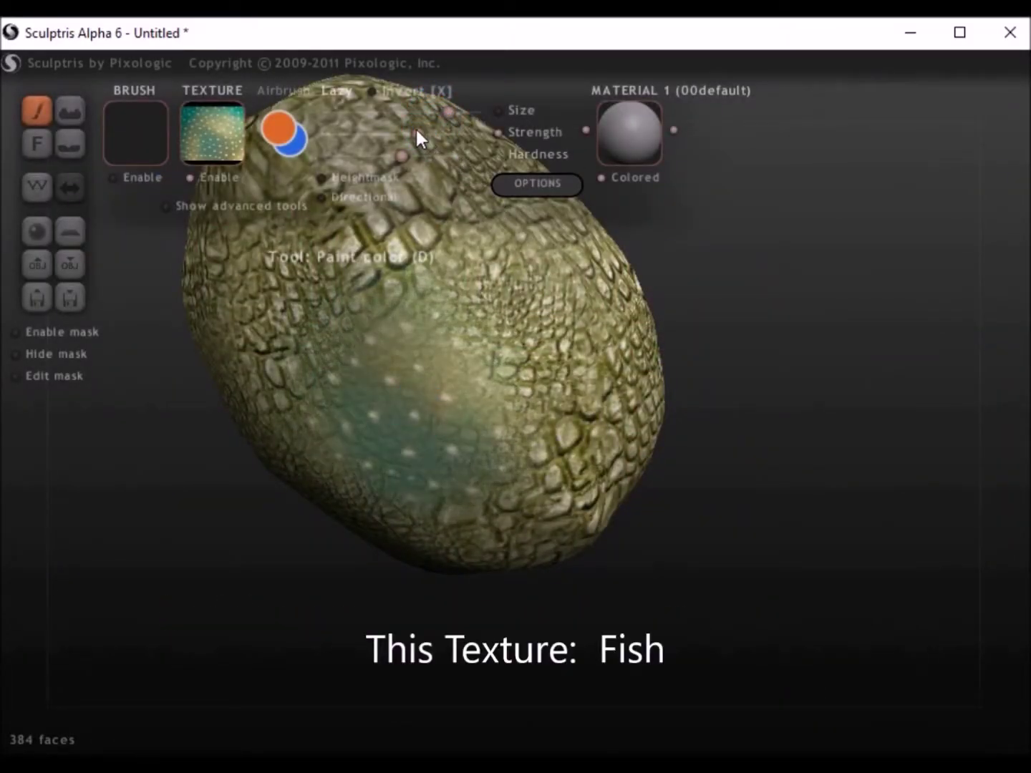
{"action": "left_click_drag", "start_coordinate": [458, 364], "coordinate": [575, 323]}
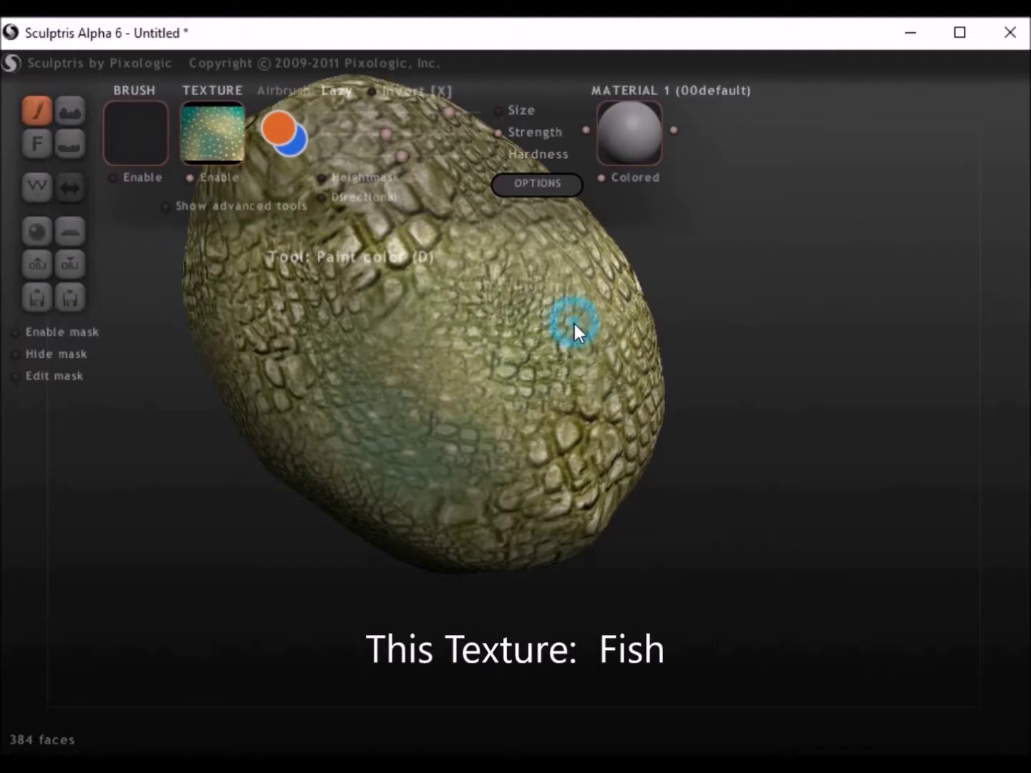
Blend the snakeguy6 texture over the rock's remaining sides with a large, low-strength brush.
{"action": "right_click_drag", "start_coordinate": [574, 324], "coordinate": [550, 429]}
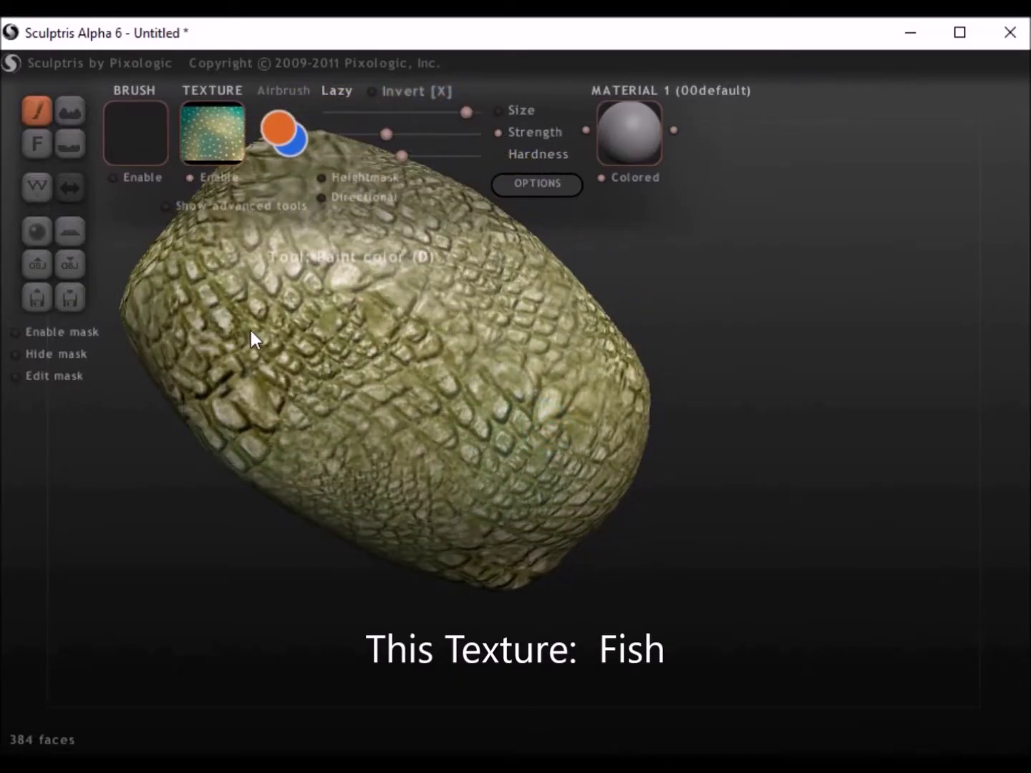
{"action": "mouse_move", "coordinate": [499, 338]}
{"action": "right_mouse_down"}
{"action": "mouse_move", "coordinate": [426, 385]}
{"action": "mouse_move", "coordinate": [479, 434]}
{"action": "mouse_move", "coordinate": [490, 419]}
{"action": "right_mouse_up"}
{"action": "left_click_drag", "start_coordinate": [490, 420], "coordinate": [548, 398]}
{"action": "right_click_drag", "start_coordinate": [548, 398], "coordinate": [583, 411]}
{"action": "left_click_drag", "start_coordinate": [584, 411], "coordinate": [593, 374]}
{"action": "right_click_drag", "start_coordinate": [593, 376], "coordinate": [568, 413]}
{"action": "left_click_drag", "start_coordinate": [568, 413], "coordinate": [579, 403]}
{"action": "right_click_drag", "start_coordinate": [578, 402], "coordinate": [526, 323]}
{"action": "left_click_drag", "start_coordinate": [525, 322], "coordinate": [461, 360]}
{"action": "mouse_move", "coordinate": [460, 362]}
{"action": "right_mouse_down"}
{"action": "mouse_move", "coordinate": [513, 399]}
{"action": "mouse_move", "coordinate": [686, 384]}
{"action": "right_mouse_up"}
{"action": "right_click_drag", "start_coordinate": [608, 395], "coordinate": [418, 464]}
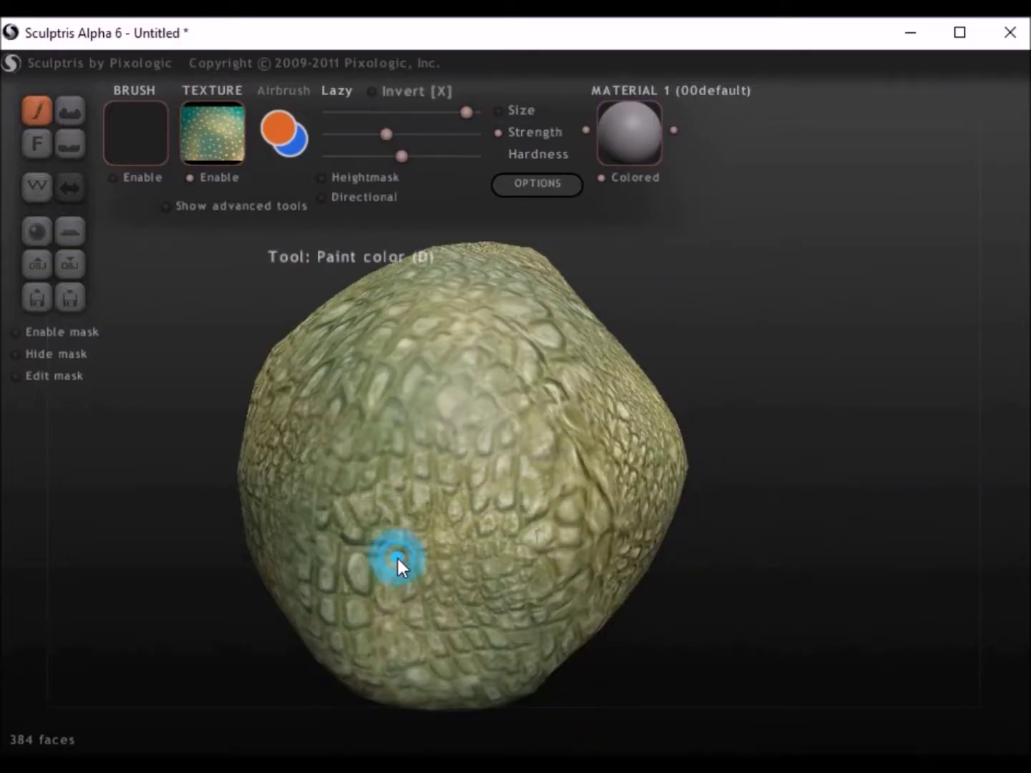
{"action": "right_click_drag", "start_coordinate": [397, 559], "coordinate": [381, 543]}
Switch to the snakeguya leaf texture, undo a test dab and lower the brush strength.
{"action": "left_click", "coordinate": [398, 134]}
{"action": "right_click_drag", "start_coordinate": [346, 380], "coordinate": [414, 388]}
{"action": "left_click", "coordinate": [228, 146]}
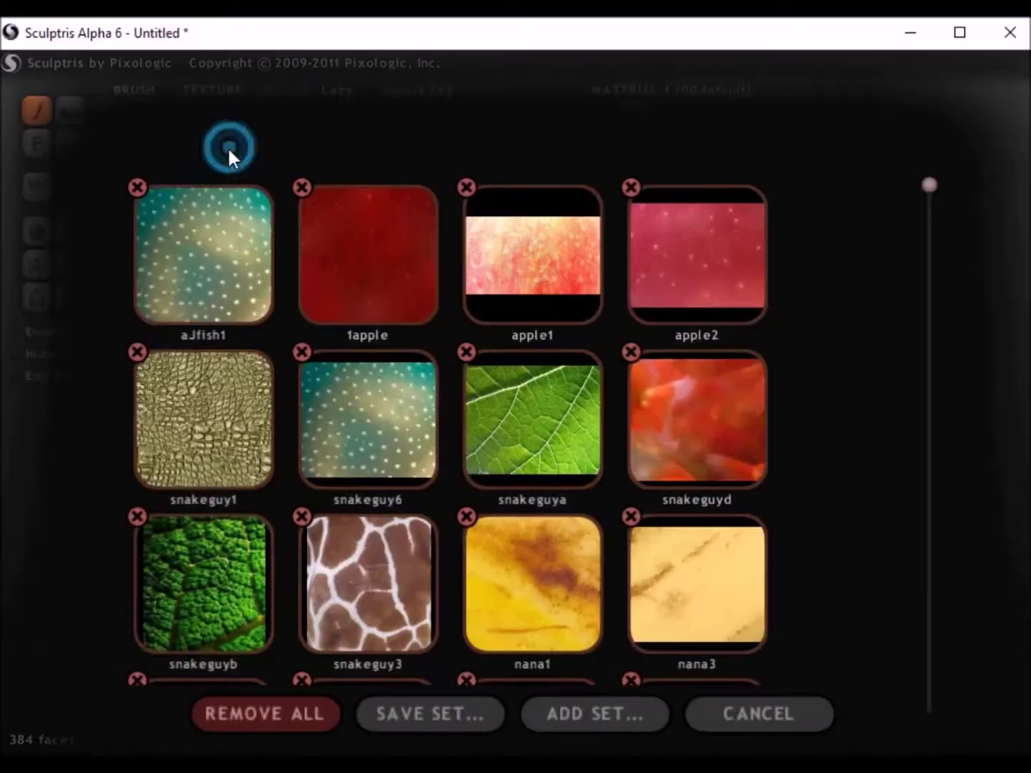
{"action": "left_click", "coordinate": [544, 424]}
{"action": "left_click", "coordinate": [492, 511]}
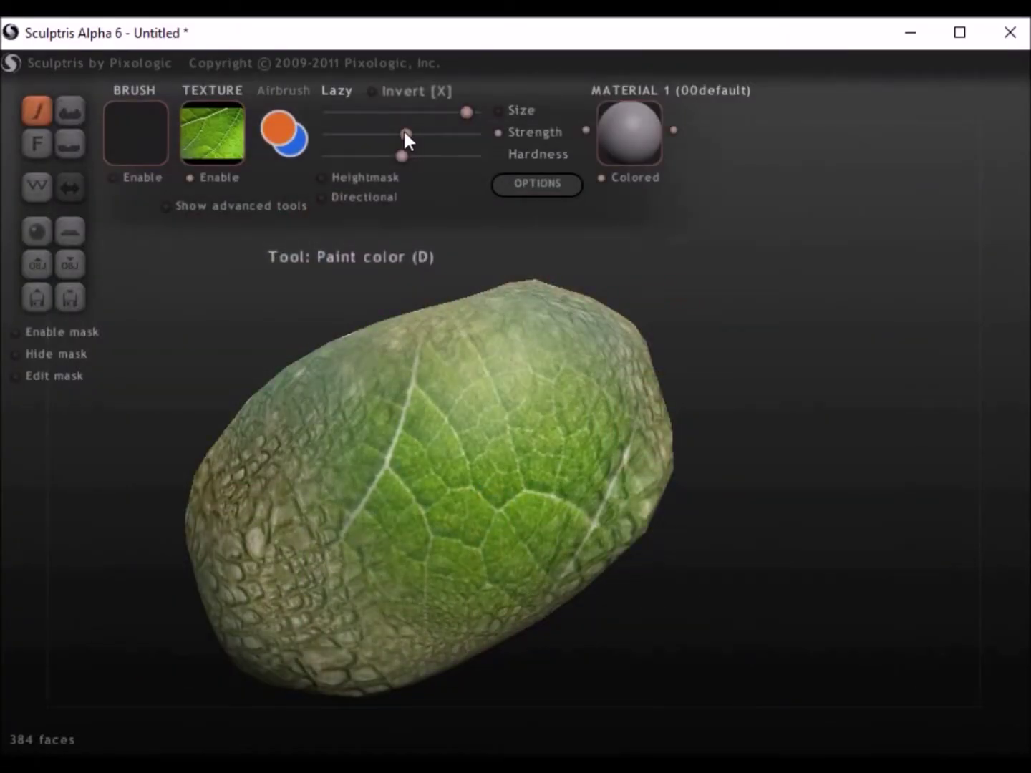
{"action": "key", "text": "ctrl+z"}
{"action": "left_click_drag", "start_coordinate": [403, 135], "coordinate": [369, 134]}
Blend the snakeguya leaf texture faintly over all sides of the rock.
{"action": "left_click", "coordinate": [333, 636]}
{"action": "right_click_drag", "start_coordinate": [333, 636], "coordinate": [565, 662]}
{"action": "left_click", "coordinate": [565, 662]}
{"action": "left_click", "coordinate": [680, 616]}
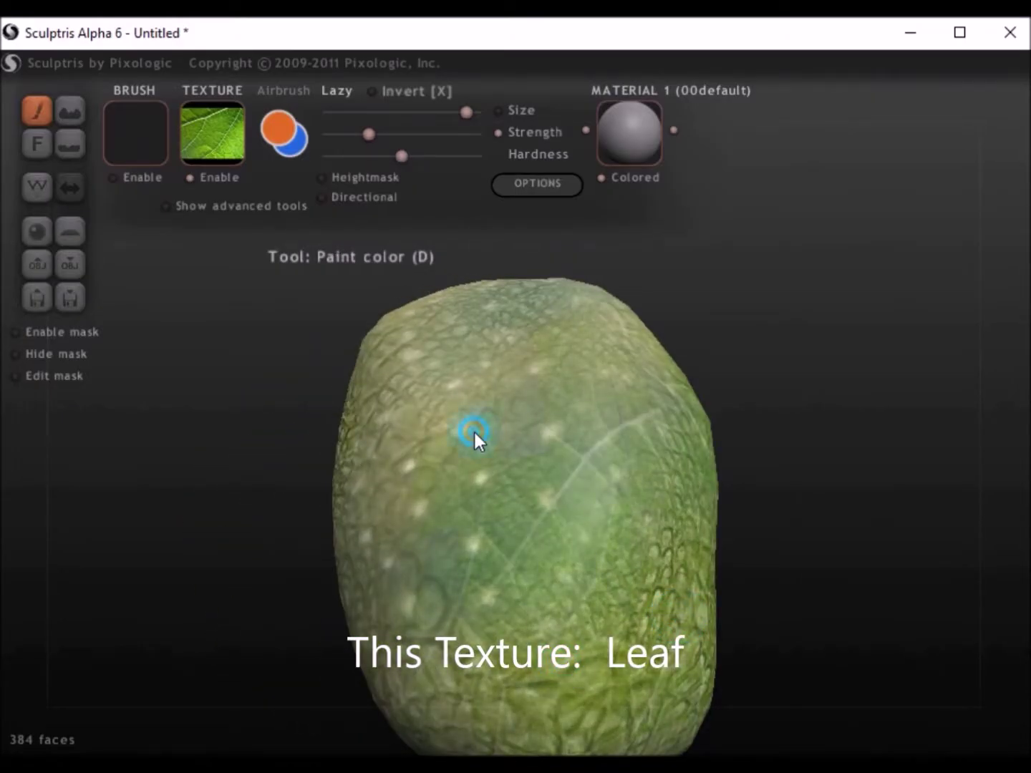
{"action": "mouse_move", "coordinate": [475, 433]}
{"action": "right_mouse_down"}
{"action": "mouse_move", "coordinate": [527, 497]}
{"action": "mouse_move", "coordinate": [582, 602]}
{"action": "mouse_move", "coordinate": [506, 461]}
{"action": "mouse_move", "coordinate": [494, 521]}
{"action": "mouse_move", "coordinate": [465, 511]}
{"action": "mouse_move", "coordinate": [465, 483]}
{"action": "mouse_move", "coordinate": [513, 520]}
{"action": "mouse_move", "coordinate": [497, 507]}
{"action": "mouse_move", "coordinate": [504, 483]}
{"action": "mouse_move", "coordinate": [444, 453]}
{"action": "mouse_move", "coordinate": [499, 506]}
{"action": "mouse_move", "coordinate": [595, 425]}
{"action": "mouse_move", "coordinate": [492, 375]}
{"action": "right_mouse_up"}
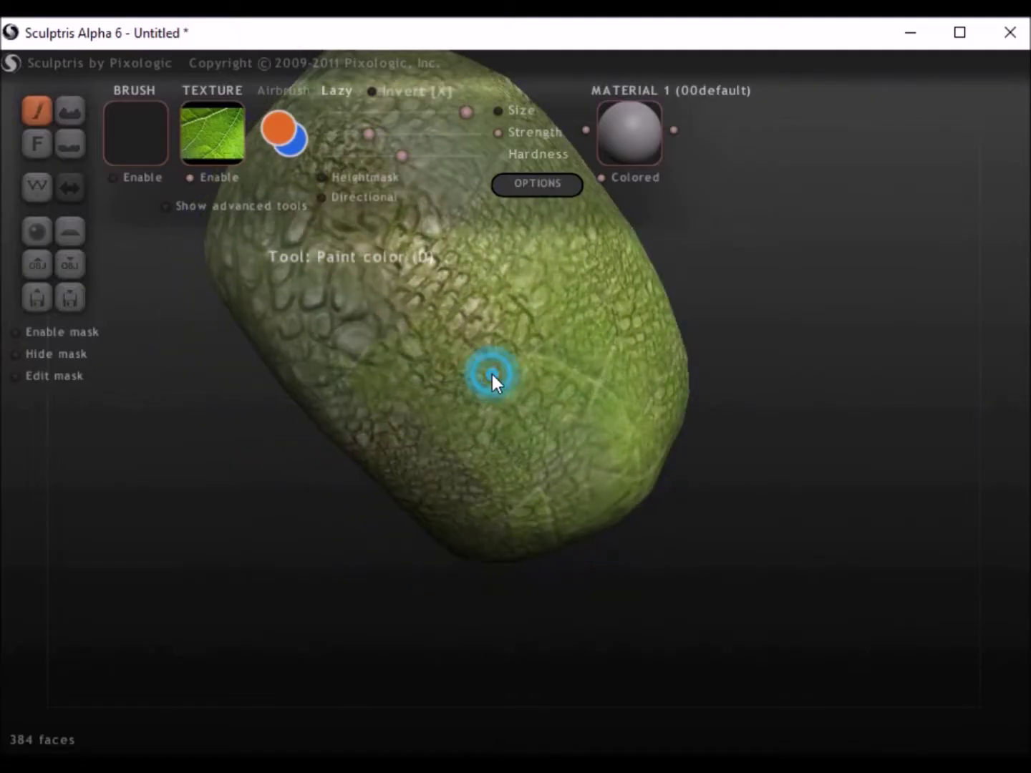
{"action": "mouse_move", "coordinate": [438, 318]}
{"action": "right_mouse_down"}
{"action": "mouse_move", "coordinate": [462, 409]}
{"action": "mouse_move", "coordinate": [617, 402]}
{"action": "mouse_move", "coordinate": [647, 517]}
{"action": "right_mouse_up"}
{"action": "right_click_drag", "start_coordinate": [636, 440], "coordinate": [607, 478]}
{"action": "mouse_move", "coordinate": [541, 397]}
{"action": "right_mouse_down"}
{"action": "mouse_move", "coordinate": [541, 476]}
{"action": "mouse_move", "coordinate": [596, 529]}
{"action": "right_mouse_up"}
{"action": "mouse_move", "coordinate": [613, 454]}
{"action": "right_mouse_down"}
{"action": "mouse_move", "coordinate": [593, 520]}
{"action": "mouse_move", "coordinate": [593, 438]}
{"action": "mouse_move", "coordinate": [486, 477]}
{"action": "mouse_move", "coordinate": [429, 429]}
{"action": "right_mouse_up"}
Return to the snakeguy1 lizard texture, lower the brush strength a little and dab it over the rock.
{"action": "left_click", "coordinate": [233, 154]}
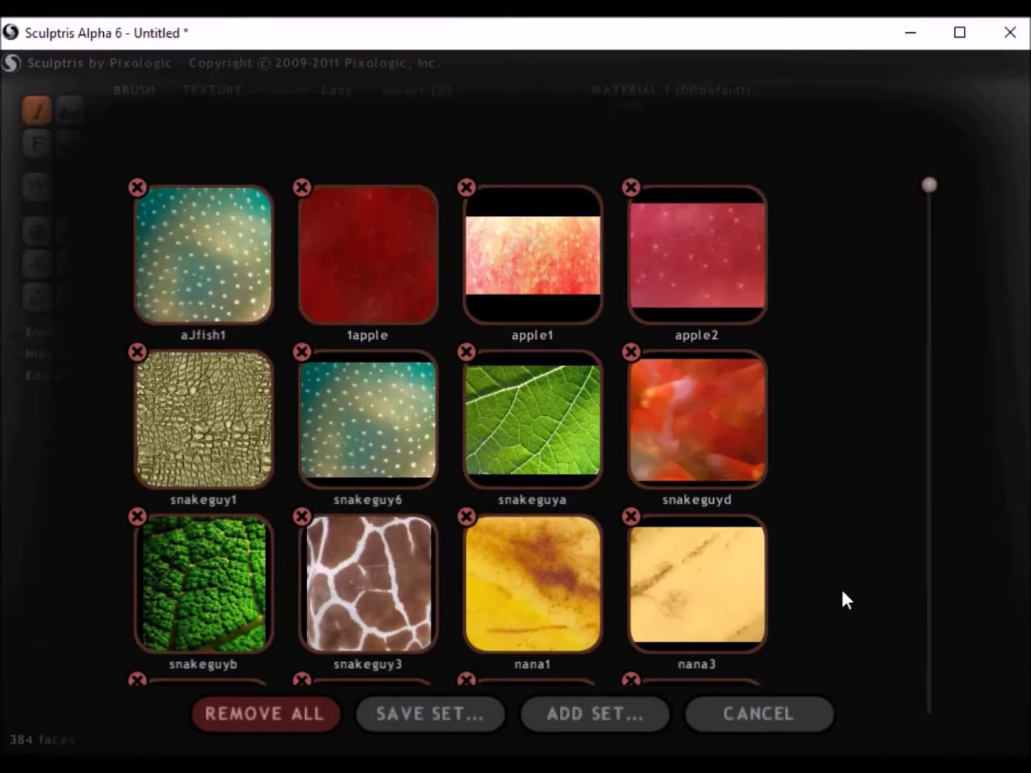
{"action": "left_click", "coordinate": [208, 437]}
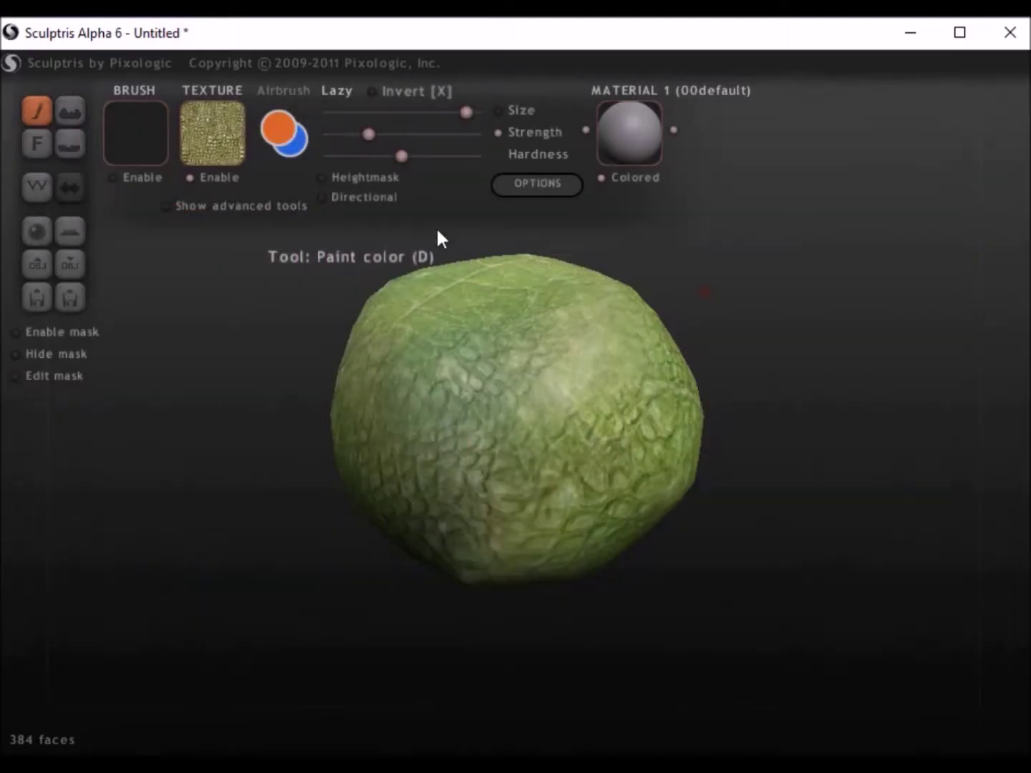
{"action": "left_click_drag", "start_coordinate": [368, 134], "coordinate": [354, 134]}
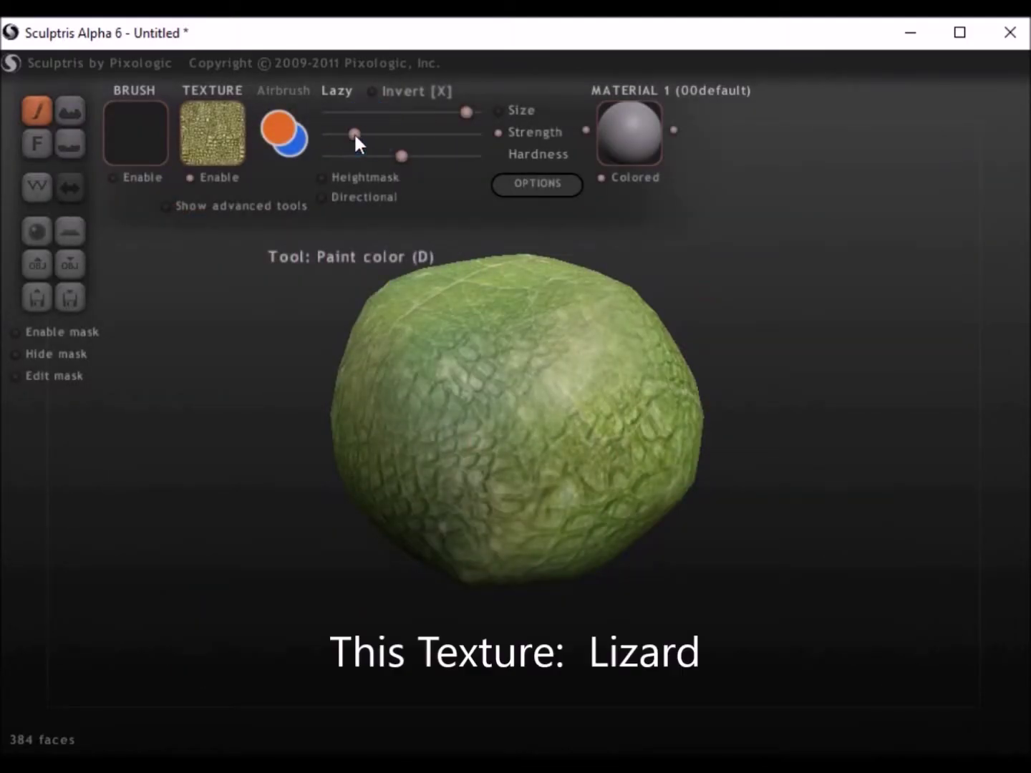
{"action": "right_click_drag", "start_coordinate": [524, 431], "coordinate": [643, 407]}
{"action": "left_click", "coordinate": [637, 399]}
{"action": "left_click", "coordinate": [630, 326]}
Raise the brush strength slightly and add more snakeguy1 dabs across the rock's other sides.
{"action": "left_click", "coordinate": [371, 135]}
{"action": "left_click", "coordinate": [480, 308]}
{"action": "left_click", "coordinate": [559, 355]}
{"action": "left_click", "coordinate": [573, 444]}
{"action": "right_click_drag", "start_coordinate": [616, 454], "coordinate": [625, 494]}
{"action": "left_click", "coordinate": [626, 479]}
Switch to the snakeguy3 giraffe texture and paint it faintly over several sides of the rock.
{"action": "left_click", "coordinate": [190, 156]}
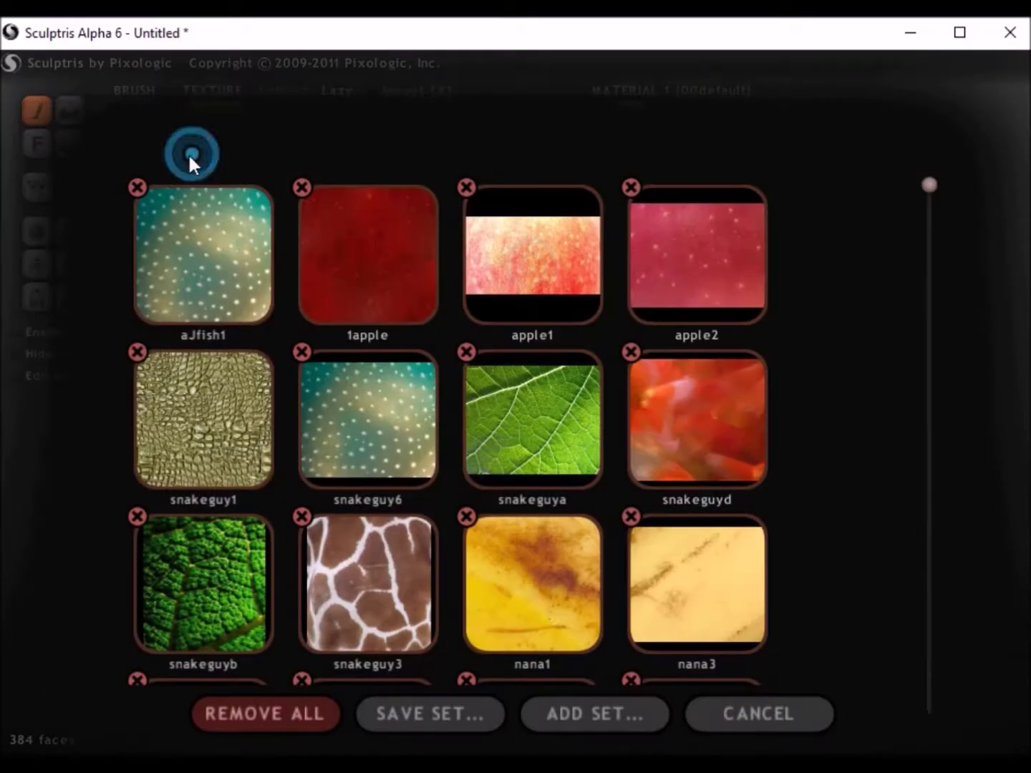
{"action": "left_click", "coordinate": [364, 558]}
{"action": "left_click", "coordinate": [556, 368]}
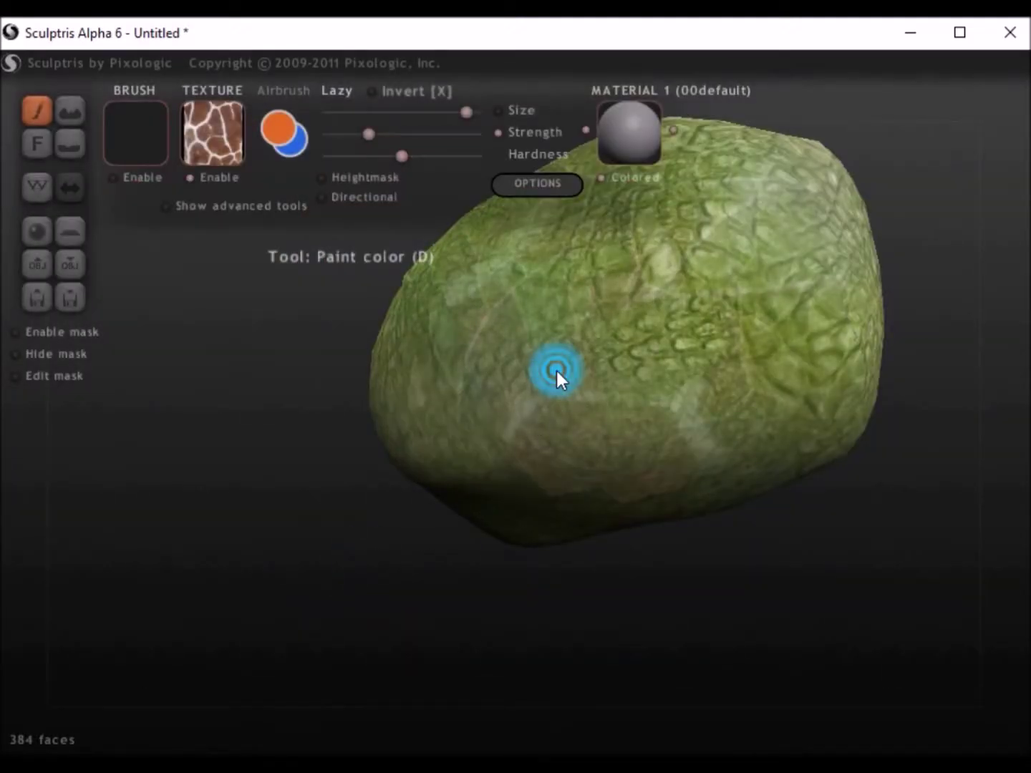
{"action": "left_click_drag", "start_coordinate": [892, 422], "coordinate": [717, 458]}
{"action": "left_click", "coordinate": [678, 465]}
{"action": "left_click_drag", "start_coordinate": [847, 459], "coordinate": [642, 512]}
{"action": "left_click", "coordinate": [437, 494]}
Reduce the brush size slightly and keep blending the snakeguy3 texture around the rock.
{"action": "left_click_drag", "start_coordinate": [464, 126], "coordinate": [446, 129]}
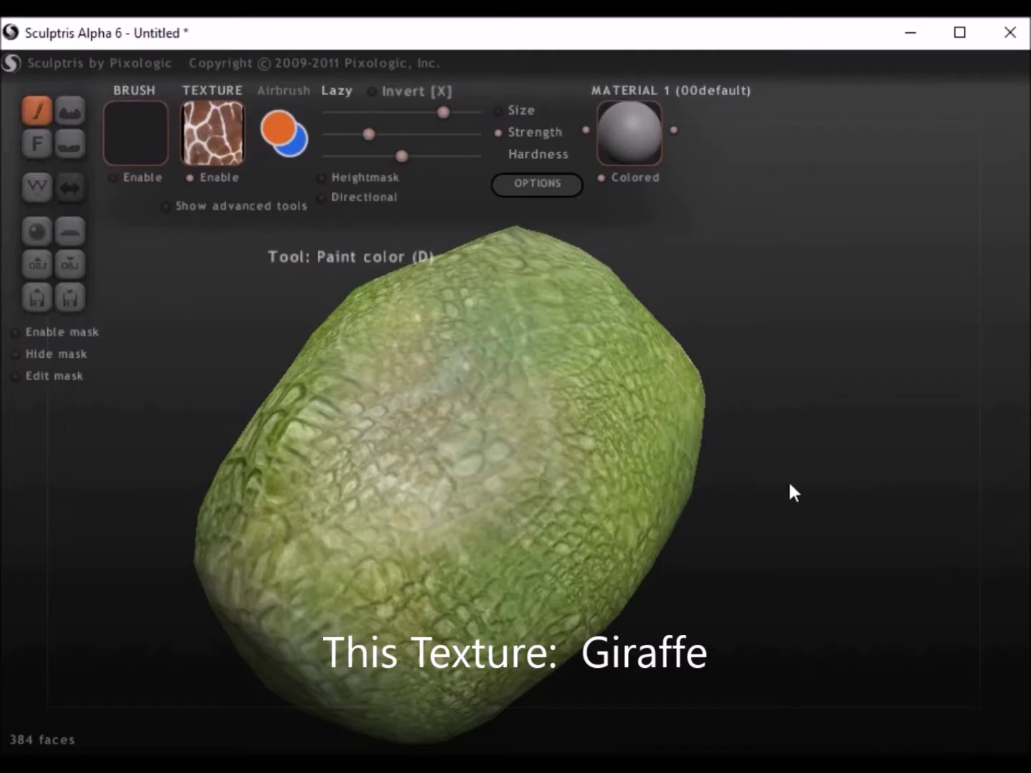
{"action": "left_click_drag", "start_coordinate": [789, 490], "coordinate": [600, 501]}
{"action": "left_click", "coordinate": [575, 500]}
{"action": "left_click_drag", "start_coordinate": [724, 494], "coordinate": [477, 470]}
{"action": "left_click", "coordinate": [475, 422]}
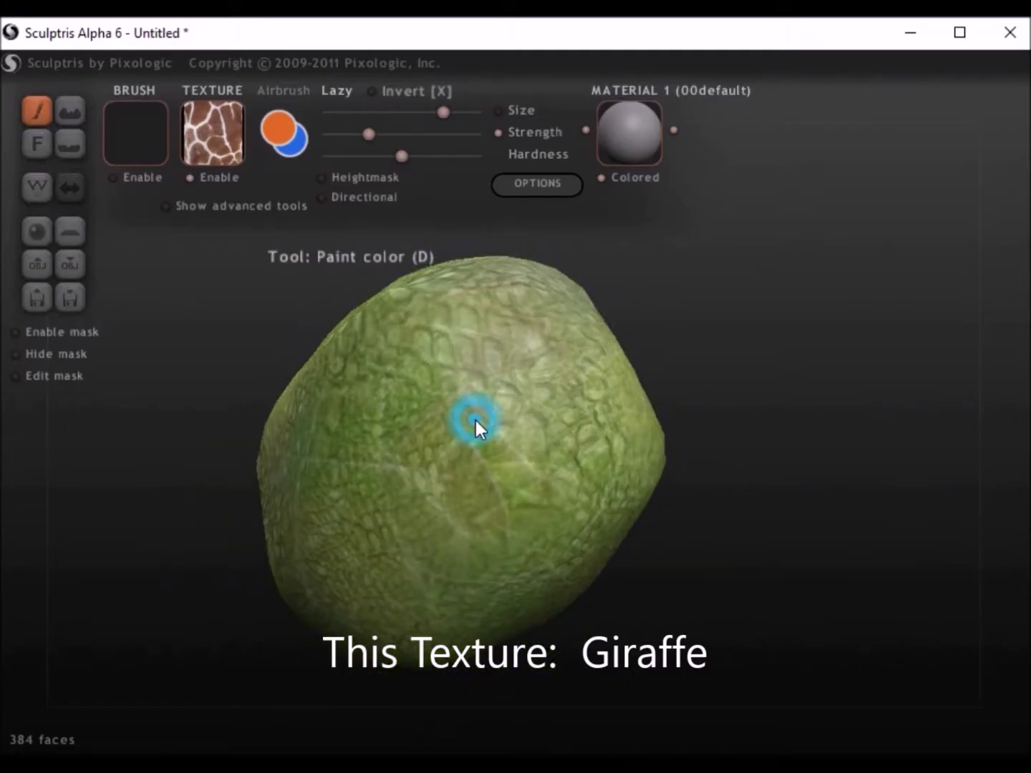
{"action": "left_click_drag", "start_coordinate": [724, 459], "coordinate": [494, 471]}
{"action": "left_click", "coordinate": [541, 383]}
{"action": "mouse_move", "coordinate": [494, 465]}
{"action": "right_mouse_down"}
{"action": "mouse_move", "coordinate": [542, 383]}
{"action": "mouse_move", "coordinate": [632, 471]}
{"action": "mouse_move", "coordinate": [661, 479]}
{"action": "mouse_move", "coordinate": [591, 479]}
{"action": "mouse_move", "coordinate": [816, 514]}
{"action": "mouse_move", "coordinate": [729, 497]}
{"action": "right_mouse_up"}
{"action": "left_click", "coordinate": [621, 494]}
{"action": "right_click_drag", "start_coordinate": [605, 396], "coordinate": [579, 383]}
Switch to the dark nana5 texture and dab it lightly onto the rock.
{"action": "left_click", "coordinate": [215, 132]}
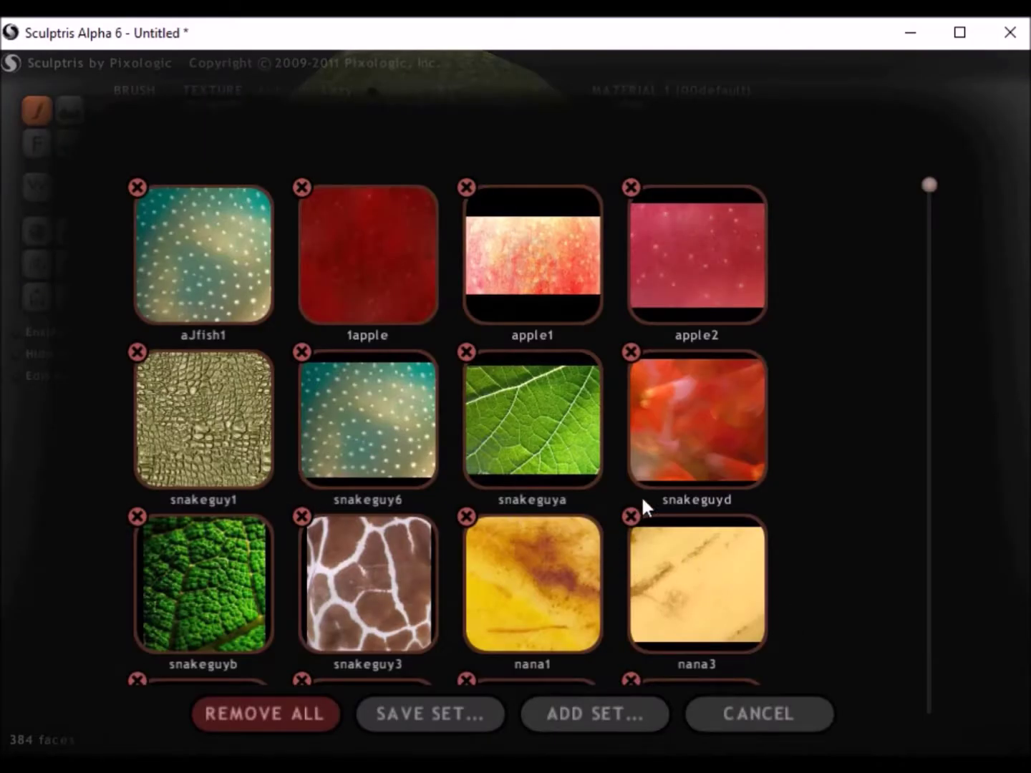
{"action": "scroll", "coordinate": [637, 511], "scroll_direction": "down", "scroll_amount": 2}
{"action": "left_click", "coordinate": [405, 568]}
{"action": "left_click", "coordinate": [552, 374]}
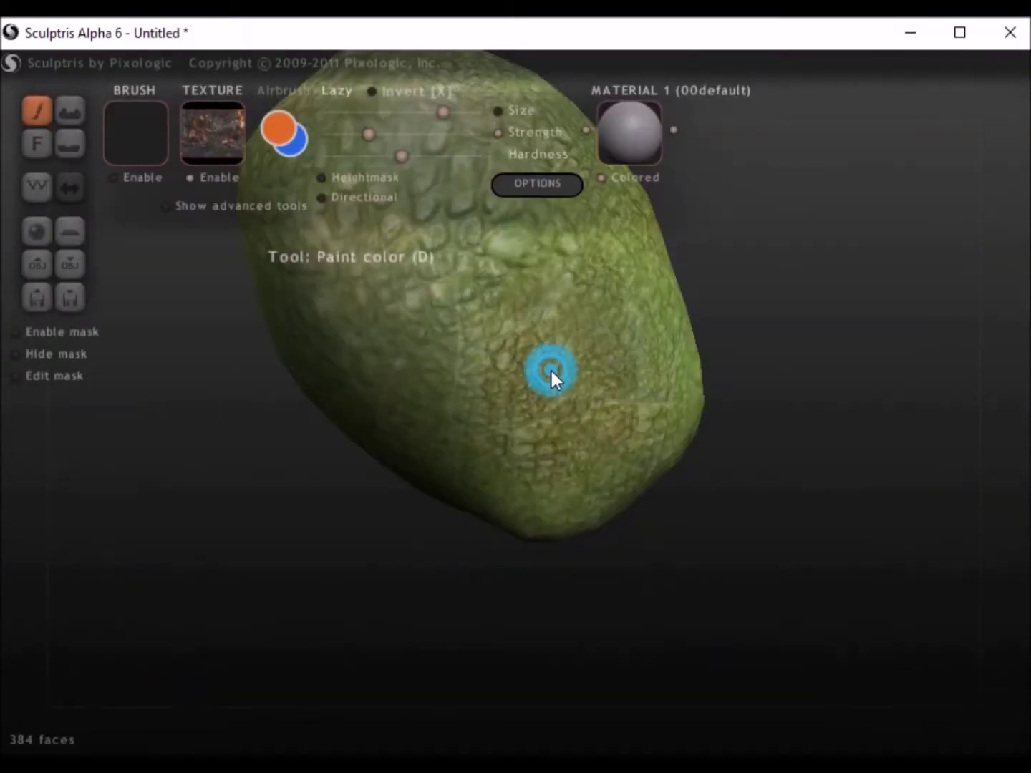
{"action": "right_click_drag", "start_coordinate": [543, 369], "coordinate": [569, 322]}
Increase the brush strength and size slightly and blend the nana5 texture over all sides of the rock.
{"action": "left_click_drag", "start_coordinate": [368, 134], "coordinate": [378, 136]}
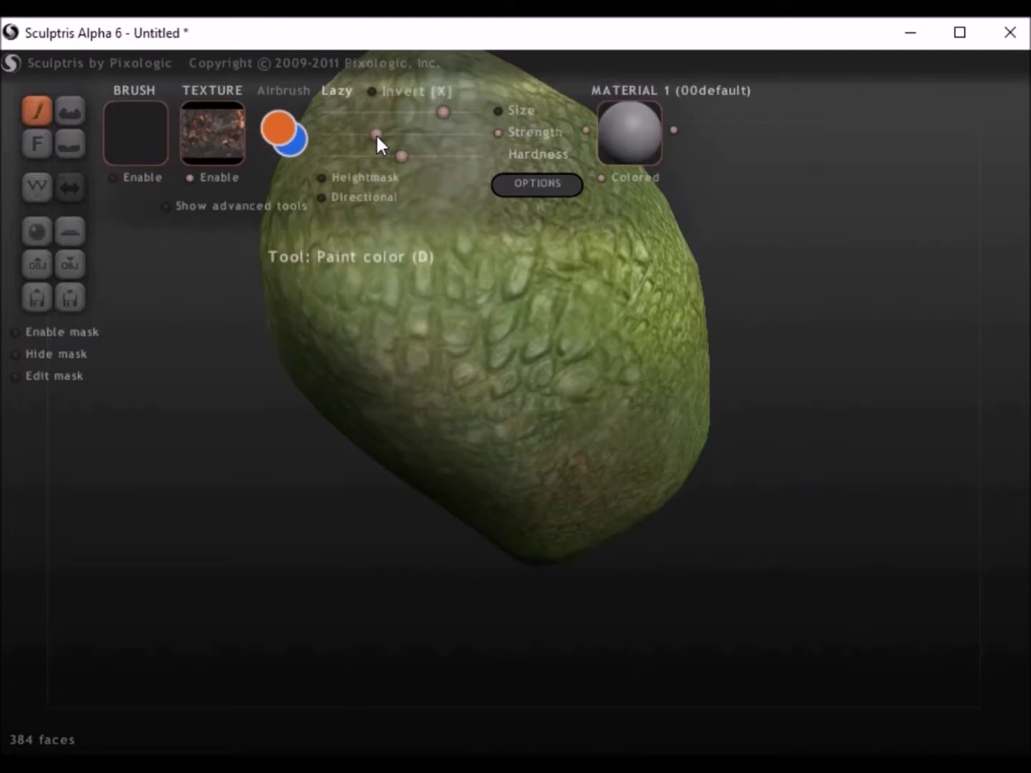
{"action": "left_click_drag", "start_coordinate": [443, 111], "coordinate": [459, 111]}
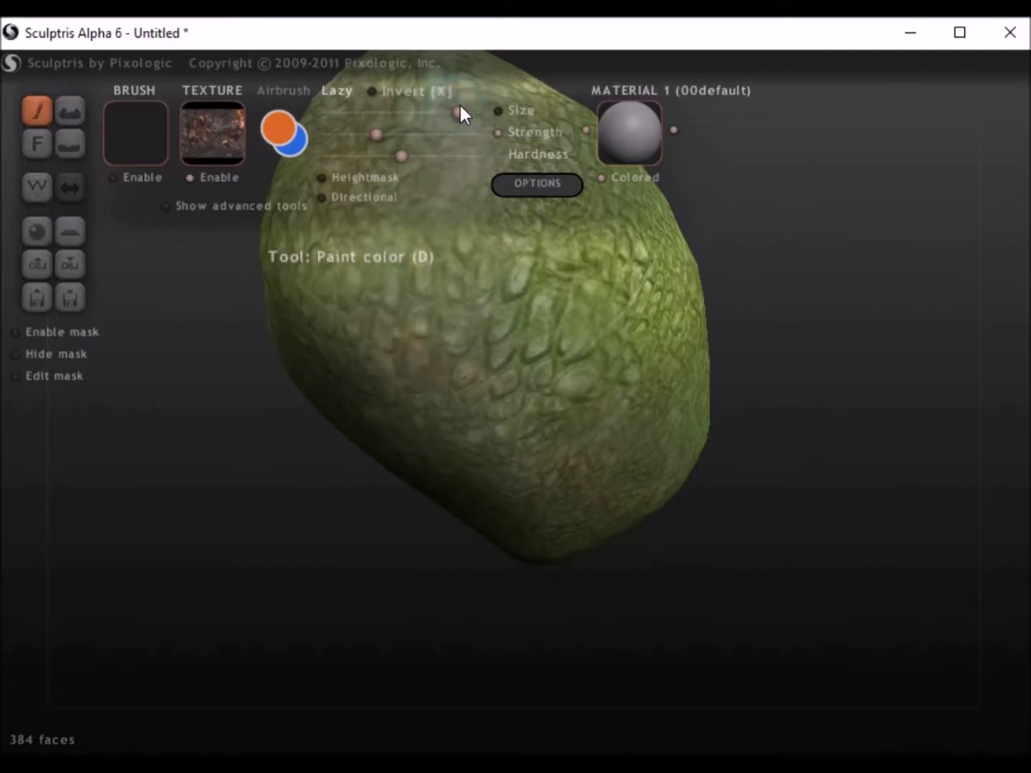
{"action": "left_click", "coordinate": [609, 362]}
{"action": "right_click_drag", "start_coordinate": [639, 349], "coordinate": [500, 465]}
{"action": "left_click", "coordinate": [500, 466]}
{"action": "left_click", "coordinate": [389, 483]}
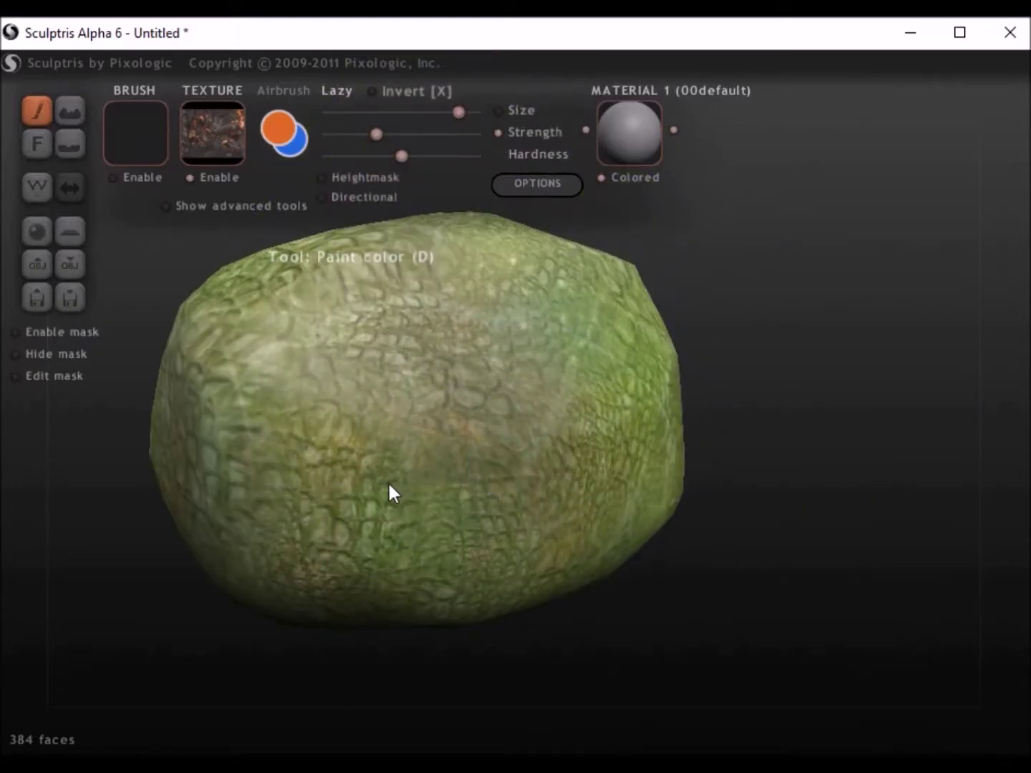
{"action": "left_click", "coordinate": [389, 483]}
{"action": "left_click_drag", "start_coordinate": [430, 455], "coordinate": [631, 387]}
{"action": "right_click_drag", "start_coordinate": [630, 386], "coordinate": [545, 486]}
{"action": "left_click_drag", "start_coordinate": [545, 487], "coordinate": [278, 586]}
{"action": "right_click_drag", "start_coordinate": [285, 538], "coordinate": [523, 476]}
{"action": "right_click_drag", "start_coordinate": [412, 518], "coordinate": [763, 379]}
Switch to the SPIDERwebbing2 texture and paint a first patch of webbing on the rock.
{"action": "left_click", "coordinate": [226, 151]}
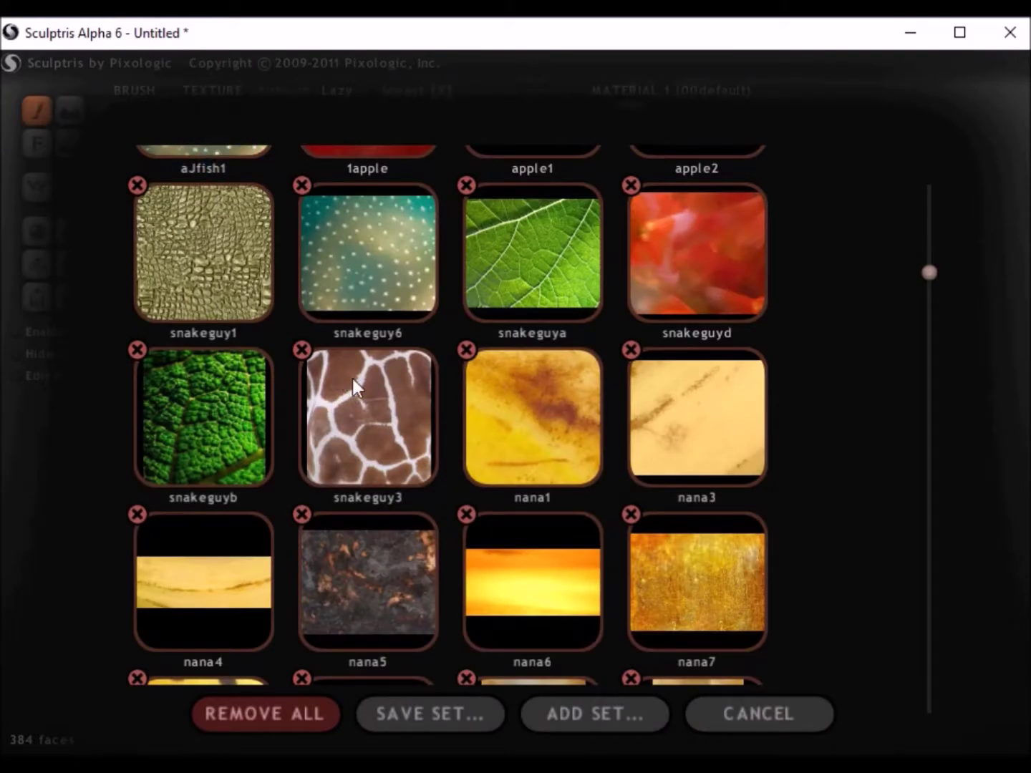
{"action": "scroll", "coordinate": [423, 439], "scroll_direction": "down", "scroll_amount": 2}
{"action": "scroll", "coordinate": [426, 437], "scroll_direction": "down", "scroll_amount": 4}
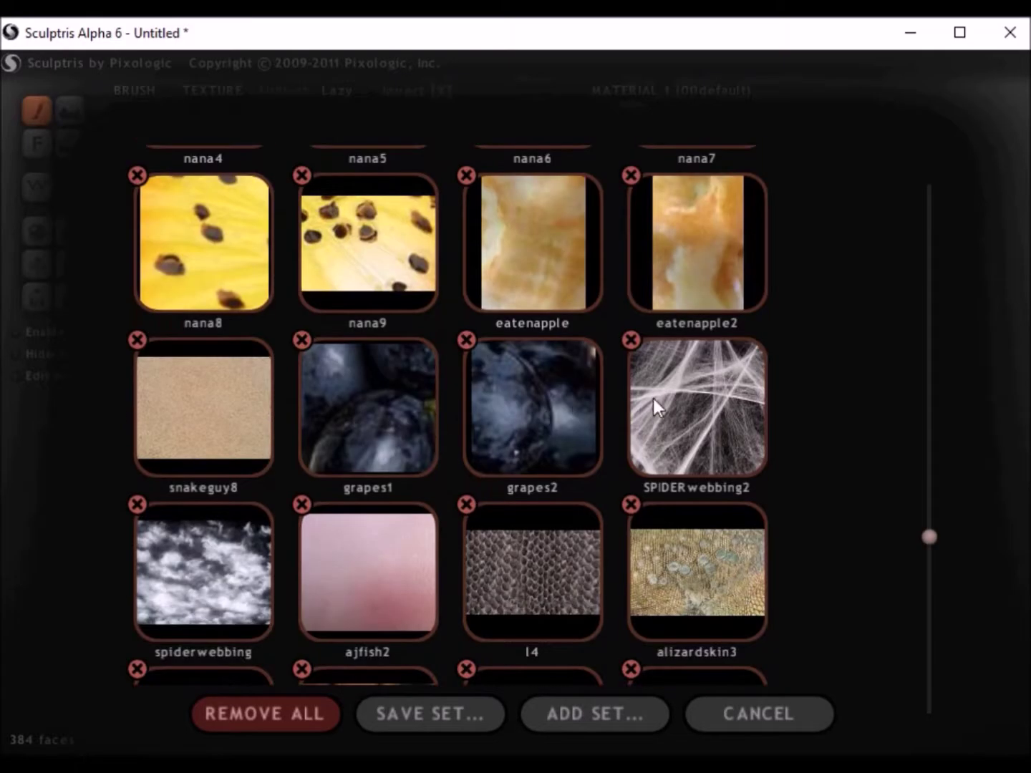
{"action": "left_click", "coordinate": [653, 399]}
{"action": "mouse_move", "coordinate": [700, 416]}
{"action": "left_mouse_down"}
{"action": "mouse_move", "coordinate": [659, 440]}
{"action": "mouse_move", "coordinate": [674, 426]}
{"action": "mouse_move", "coordinate": [680, 433]}
{"action": "left_mouse_up"}
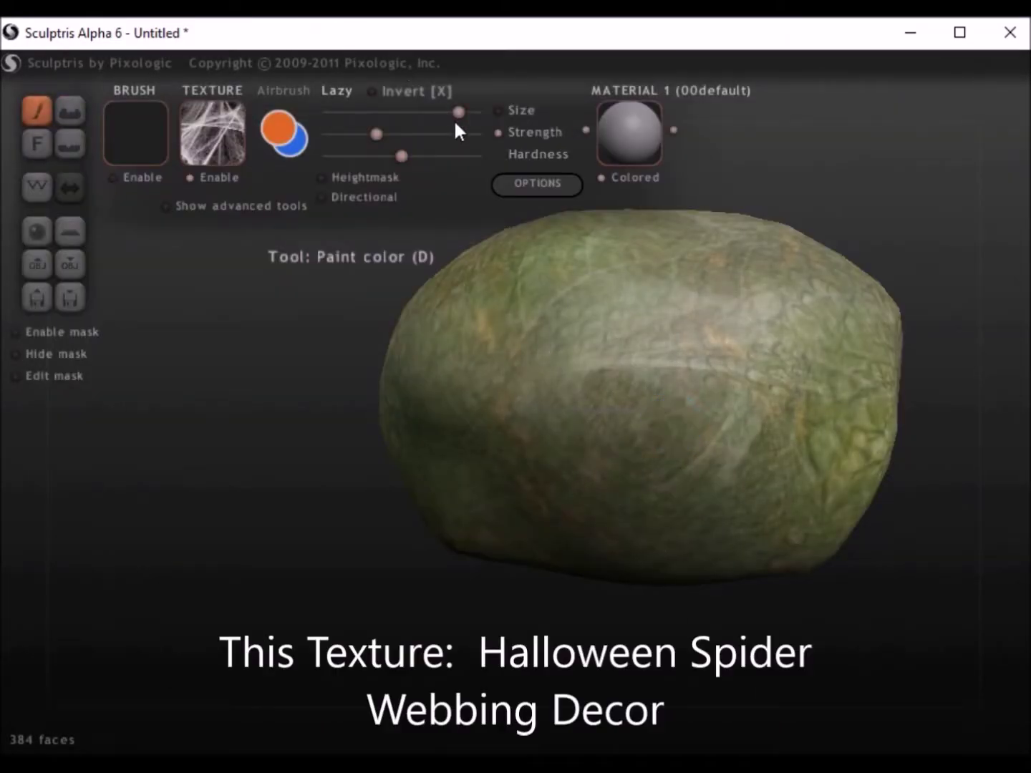
Enlarge the brush and paint broad SPIDERwebbing2 strands over several sides of the rock.
{"action": "left_click_drag", "start_coordinate": [458, 113], "coordinate": [482, 112]}
{"action": "left_click", "coordinate": [539, 339]}
{"action": "left_click", "coordinate": [616, 323]}
{"action": "right_click_drag", "start_coordinate": [616, 323], "coordinate": [562, 411]}
{"action": "left_click", "coordinate": [562, 409]}
{"action": "mouse_move", "coordinate": [636, 349]}
{"action": "right_mouse_down"}
{"action": "mouse_move", "coordinate": [620, 371]}
{"action": "mouse_move", "coordinate": [541, 380]}
{"action": "mouse_move", "coordinate": [551, 470]}
{"action": "mouse_move", "coordinate": [519, 416]}
{"action": "mouse_move", "coordinate": [478, 486]}
{"action": "mouse_move", "coordinate": [460, 440]}
{"action": "mouse_move", "coordinate": [447, 578]}
{"action": "mouse_move", "coordinate": [459, 487]}
{"action": "mouse_move", "coordinate": [358, 504]}
{"action": "mouse_move", "coordinate": [455, 442]}
{"action": "mouse_move", "coordinate": [398, 541]}
{"action": "mouse_move", "coordinate": [517, 485]}
{"action": "mouse_move", "coordinate": [451, 469]}
{"action": "mouse_move", "coordinate": [491, 386]}
{"action": "mouse_move", "coordinate": [507, 389]}
{"action": "right_mouse_up"}
{"action": "left_click", "coordinate": [508, 384]}
Reduce the brush size and finish the webbing on the rock's remaining sides.
{"action": "left_click_drag", "start_coordinate": [443, 113], "coordinate": [435, 113]}
{"action": "mouse_move", "coordinate": [473, 364]}
{"action": "right_mouse_down"}
{"action": "mouse_move", "coordinate": [439, 432]}
{"action": "mouse_move", "coordinate": [499, 344]}
{"action": "mouse_move", "coordinate": [528, 357]}
{"action": "mouse_move", "coordinate": [499, 373]}
{"action": "mouse_move", "coordinate": [545, 344]}
{"action": "mouse_move", "coordinate": [447, 454]}
{"action": "mouse_move", "coordinate": [538, 320]}
{"action": "mouse_move", "coordinate": [486, 359]}
{"action": "mouse_move", "coordinate": [453, 348]}
{"action": "mouse_move", "coordinate": [464, 334]}
{"action": "mouse_move", "coordinate": [500, 379]}
{"action": "right_mouse_up"}
{"action": "right_click_drag", "start_coordinate": [535, 298], "coordinate": [516, 416]}
{"action": "right_click_drag", "start_coordinate": [467, 518], "coordinate": [484, 569]}
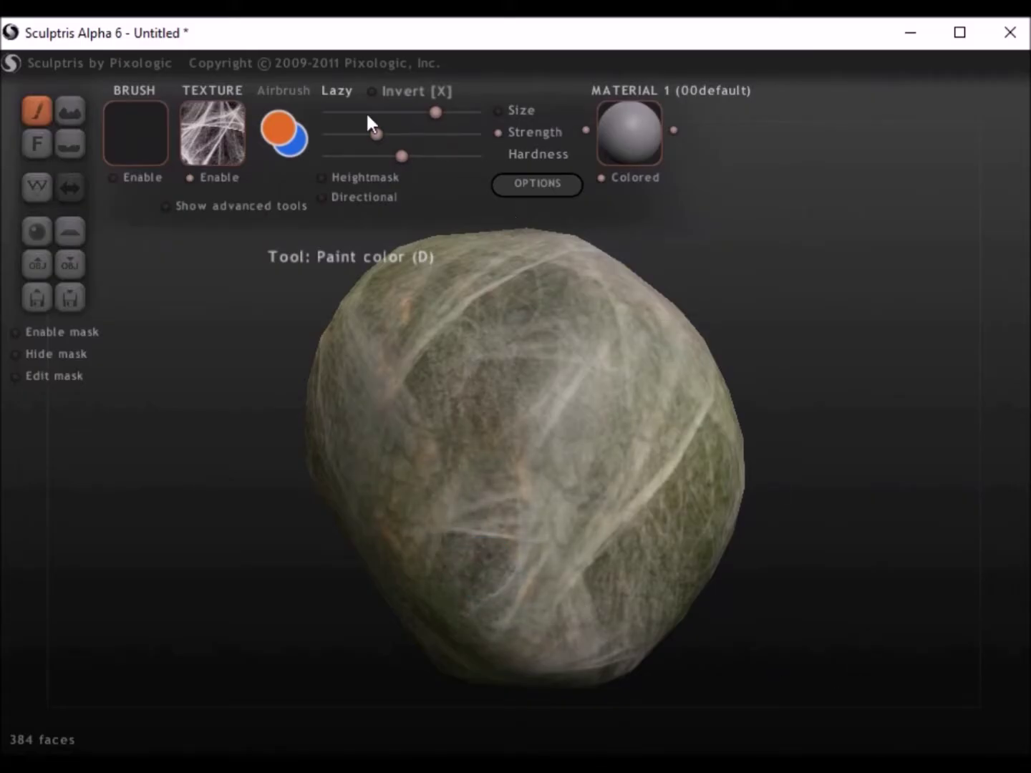
Switch to the l1 lizard-skin texture, enlarge the brush and paint the pebbled pattern over several sides of the rock.
{"action": "left_click", "coordinate": [210, 136]}
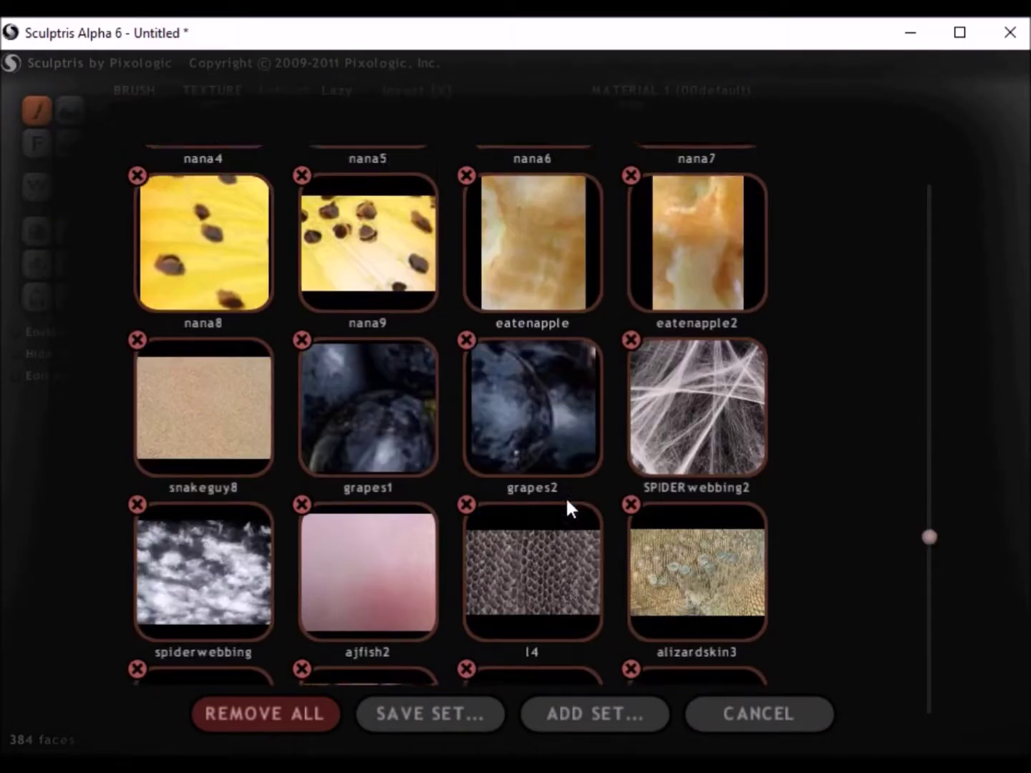
{"action": "scroll", "coordinate": [568, 502], "scroll_direction": "down", "scroll_amount": 2}
{"action": "left_click", "coordinate": [552, 565]}
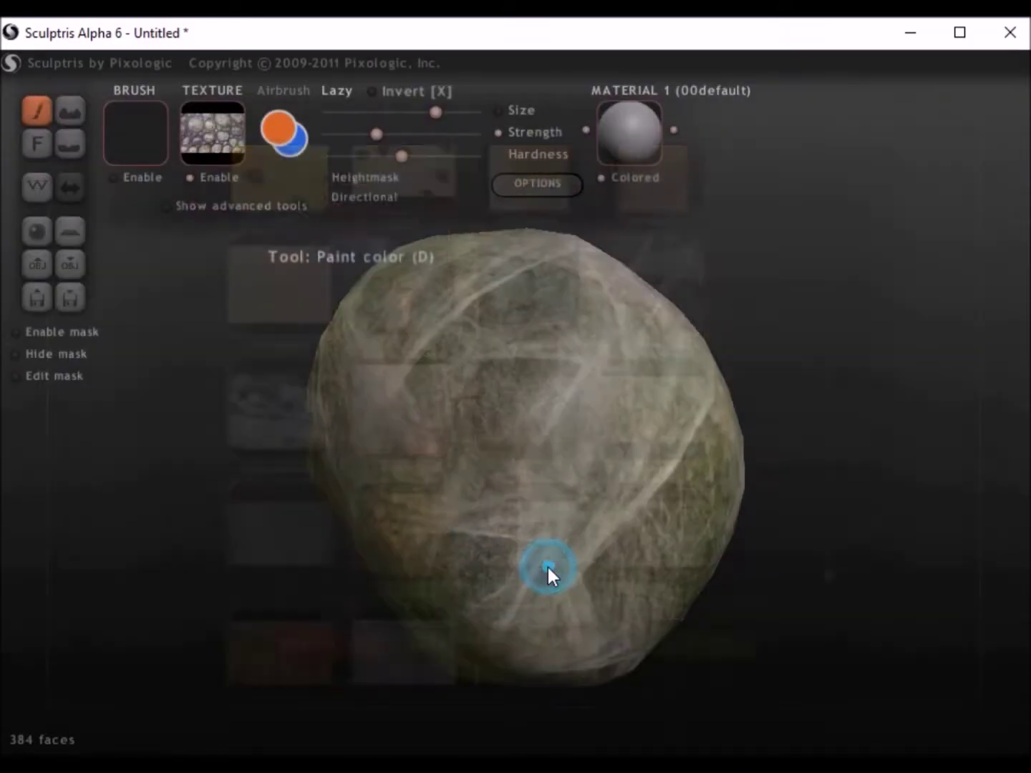
{"action": "left_click", "coordinate": [529, 481]}
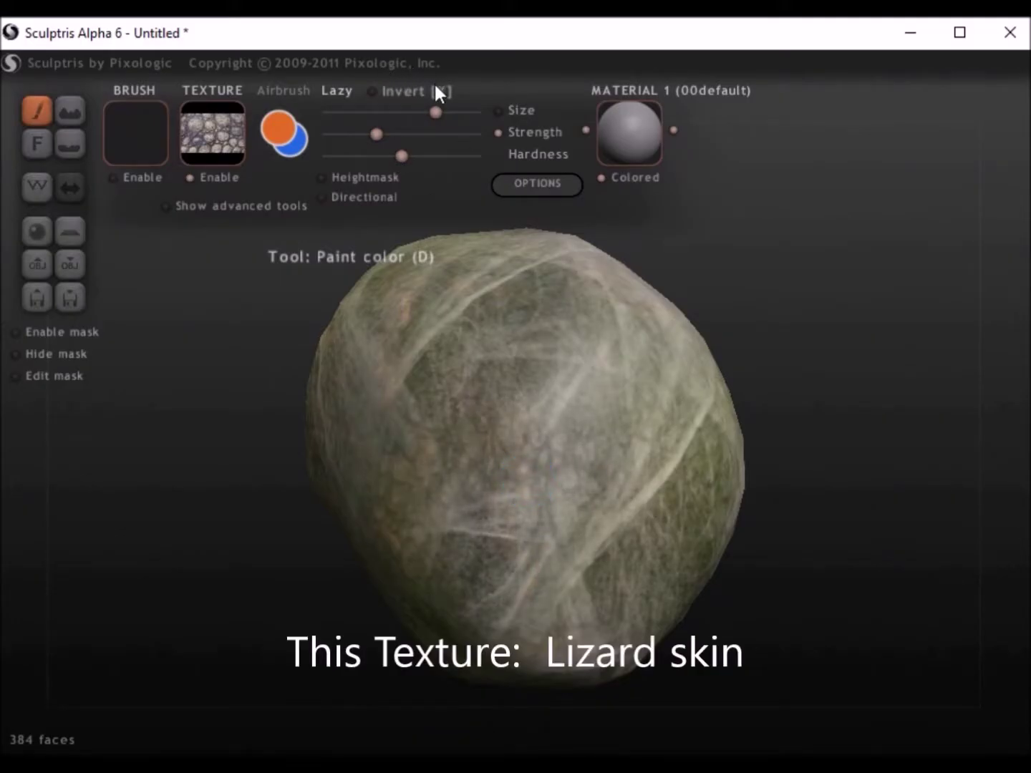
{"action": "left_click_drag", "start_coordinate": [448, 112], "coordinate": [483, 121]}
{"action": "left_click", "coordinate": [463, 371]}
{"action": "mouse_move", "coordinate": [695, 412]}
{"action": "right_mouse_down"}
{"action": "mouse_move", "coordinate": [589, 422]}
{"action": "mouse_move", "coordinate": [407, 355]}
{"action": "right_mouse_up"}
{"action": "left_click", "coordinate": [409, 357]}
{"action": "left_click", "coordinate": [409, 357]}
{"action": "mouse_move", "coordinate": [434, 430]}
{"action": "right_mouse_down"}
{"action": "mouse_move", "coordinate": [454, 391]}
{"action": "mouse_move", "coordinate": [511, 487]}
{"action": "mouse_move", "coordinate": [555, 463]}
{"action": "mouse_move", "coordinate": [532, 459]}
{"action": "mouse_move", "coordinate": [530, 447]}
{"action": "mouse_move", "coordinate": [617, 417]}
{"action": "mouse_move", "coordinate": [599, 462]}
{"action": "mouse_move", "coordinate": [544, 459]}
{"action": "mouse_move", "coordinate": [606, 414]}
{"action": "mouse_move", "coordinate": [590, 436]}
{"action": "mouse_move", "coordinate": [562, 434]}
{"action": "mouse_move", "coordinate": [558, 349]}
{"action": "mouse_move", "coordinate": [534, 373]}
{"action": "mouse_move", "coordinate": [681, 461]}
{"action": "mouse_move", "coordinate": [550, 459]}
{"action": "mouse_move", "coordinate": [532, 414]}
{"action": "mouse_move", "coordinate": [519, 525]}
{"action": "mouse_move", "coordinate": [523, 483]}
{"action": "right_mouse_up"}
{"action": "left_click", "coordinate": [452, 392]}
Switch to the red snakeguyd texture, reduce the brush size and paint reddish patches on several sides of the rock.
{"action": "left_click", "coordinate": [207, 146]}
{"action": "scroll", "coordinate": [507, 463], "scroll_direction": "up", "scroll_amount": 10}
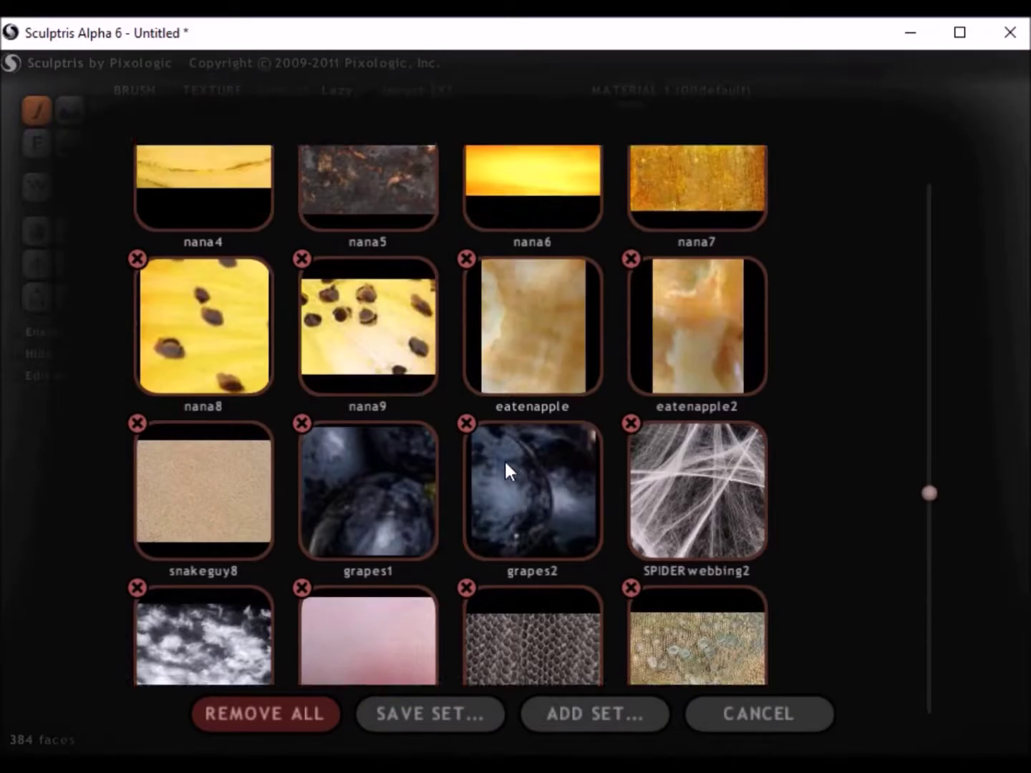
{"action": "scroll", "coordinate": [500, 455], "scroll_direction": "up", "scroll_amount": 2}
{"action": "left_click", "coordinate": [661, 419]}
{"action": "left_click_drag", "start_coordinate": [480, 109], "coordinate": [429, 108]}
{"action": "left_click_drag", "start_coordinate": [449, 476], "coordinate": [573, 479]}
{"action": "mouse_move", "coordinate": [573, 479]}
{"action": "right_mouse_down"}
{"action": "mouse_move", "coordinate": [523, 526]}
{"action": "mouse_move", "coordinate": [512, 343]}
{"action": "right_mouse_up"}
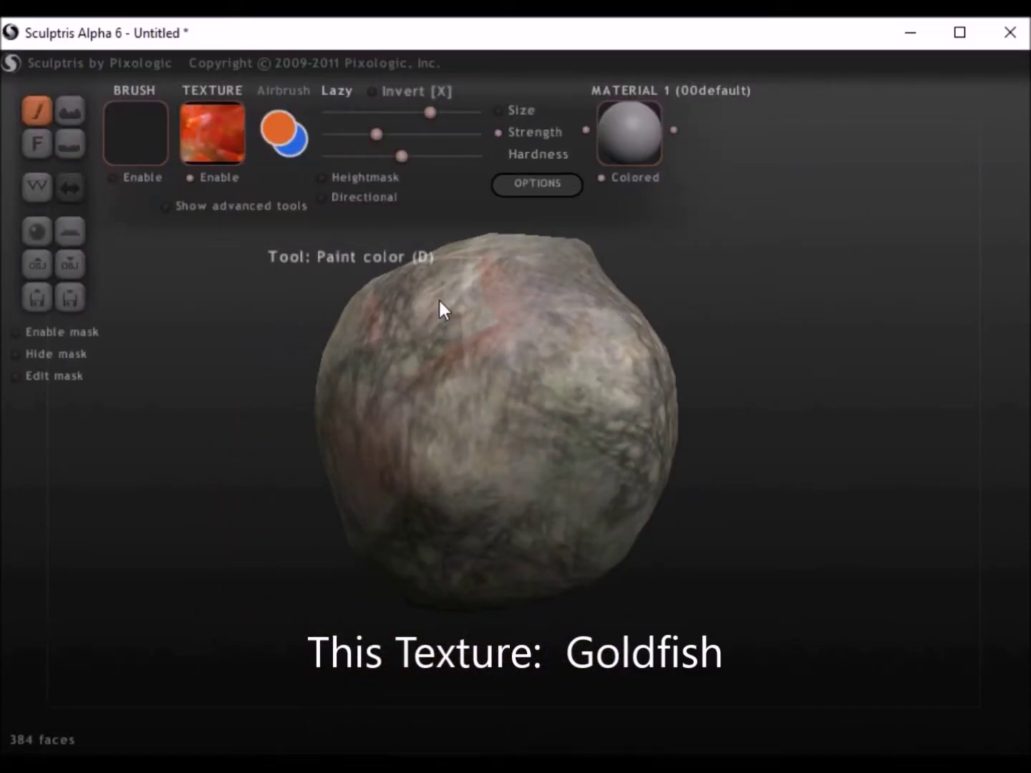
{"action": "right_click_drag", "start_coordinate": [502, 347], "coordinate": [441, 481]}
{"action": "right_click_drag", "start_coordinate": [520, 396], "coordinate": [653, 391]}
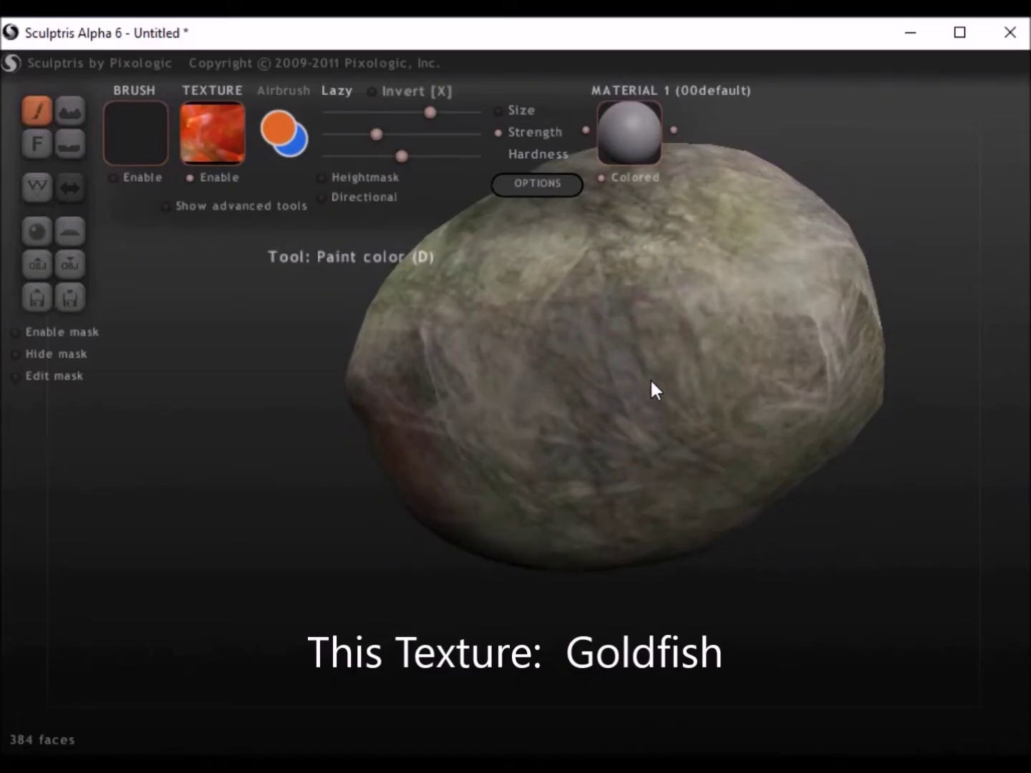
{"action": "right_click_drag", "start_coordinate": [633, 387], "coordinate": [452, 352]}
{"action": "right_click_drag", "start_coordinate": [772, 486], "coordinate": [648, 352]}
Switch to the green snakeguya leaf texture, enlarge the brush and paint veined patches on the rock.
{"action": "left_click", "coordinate": [215, 137]}
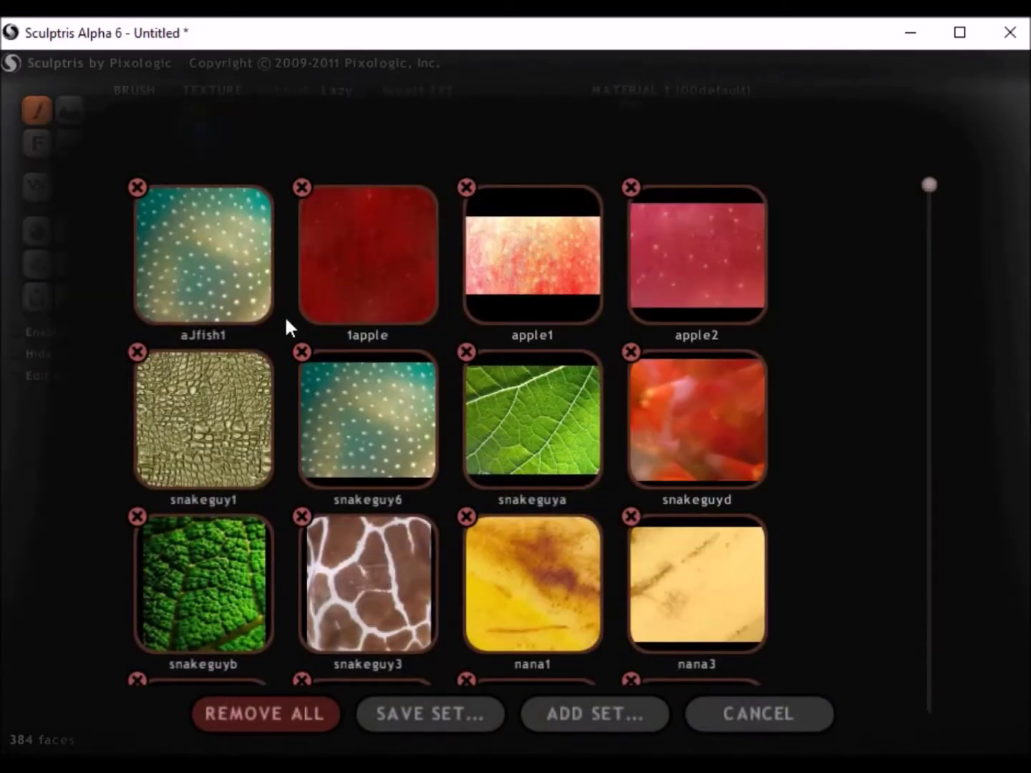
{"action": "left_click", "coordinate": [526, 394]}
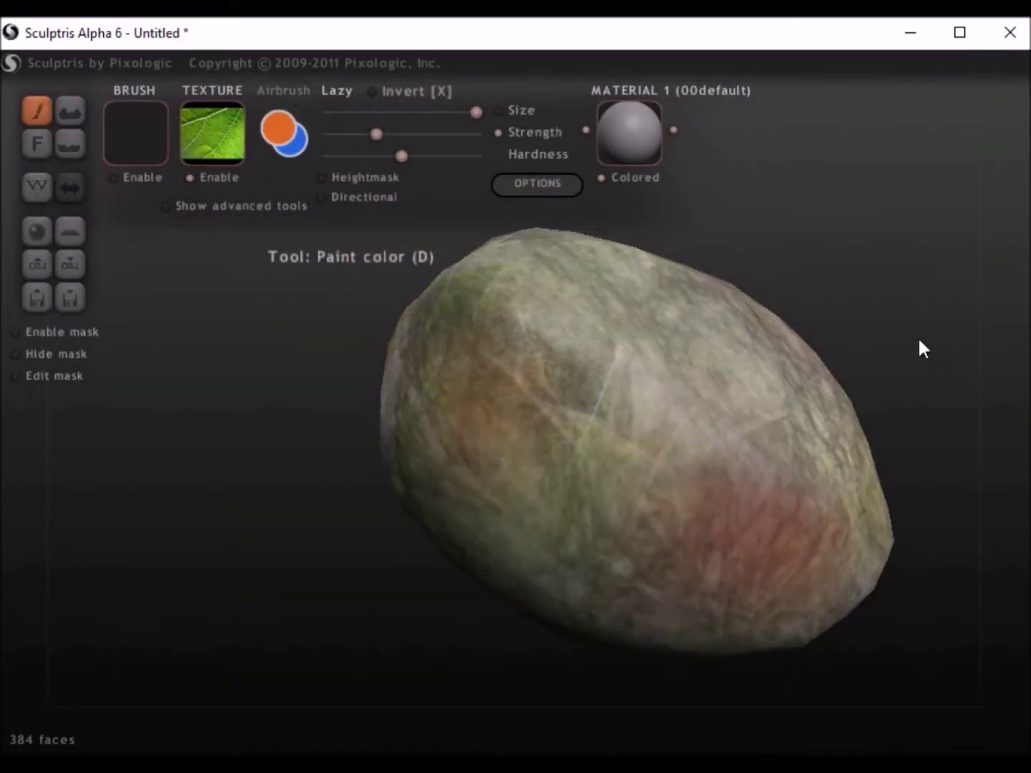
{"action": "right_click_drag", "start_coordinate": [918, 349], "coordinate": [501, 362]}
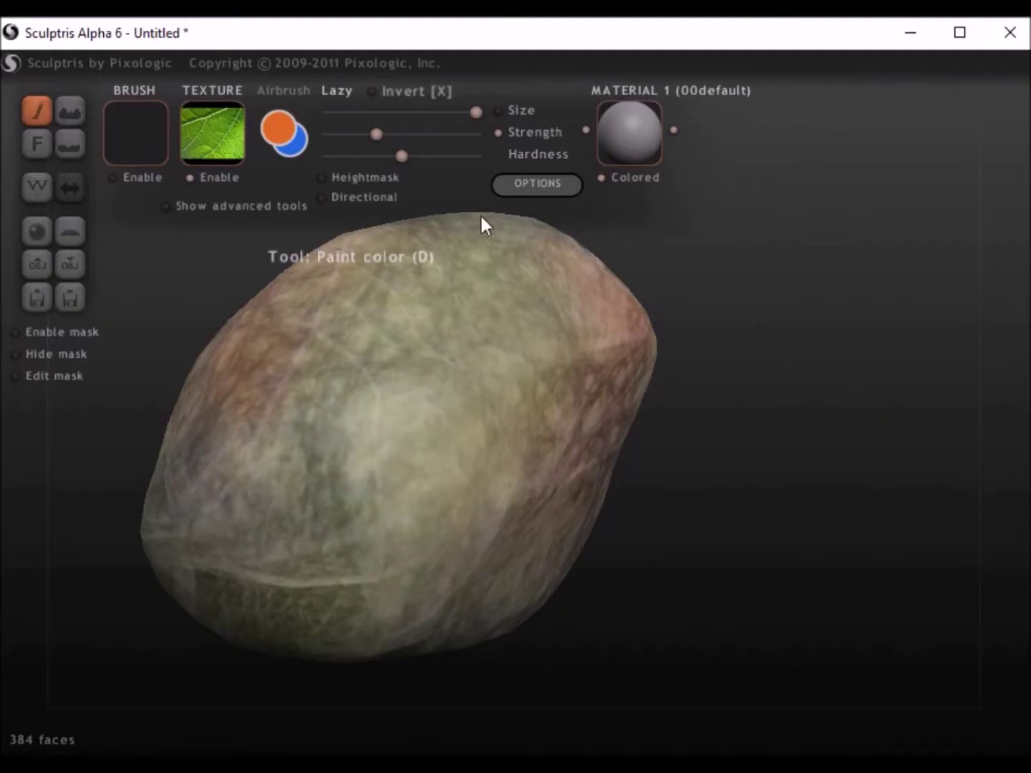
{"action": "right_click_drag", "start_coordinate": [863, 506], "coordinate": [483, 447]}
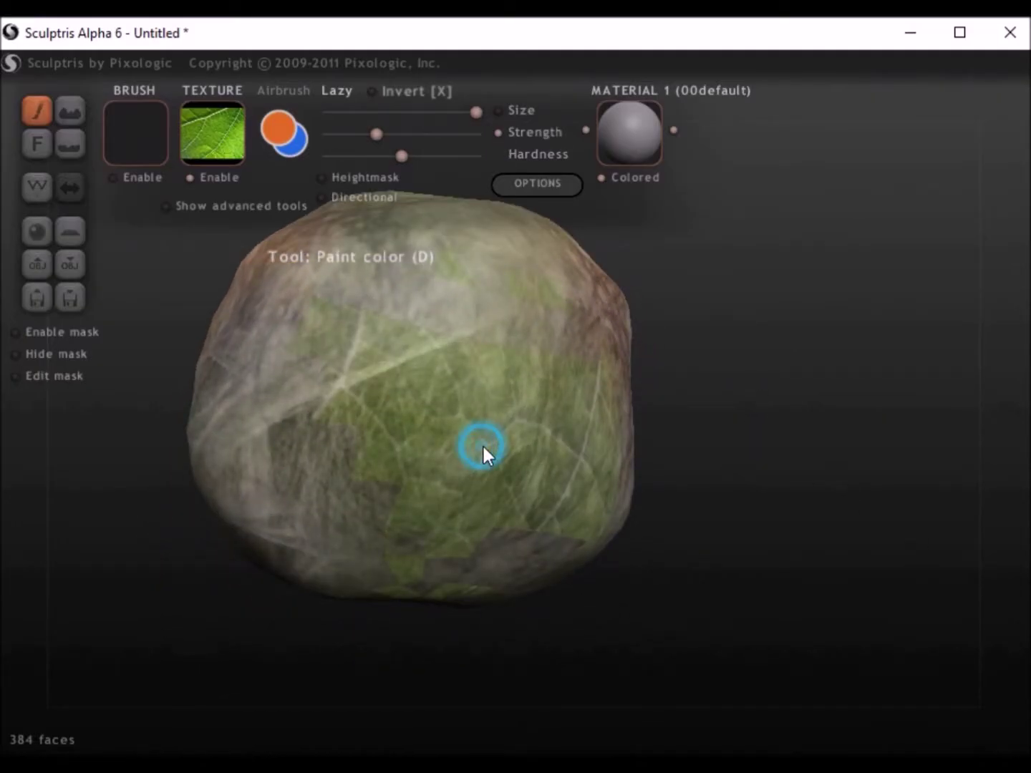
{"action": "right_click_drag", "start_coordinate": [151, 341], "coordinate": [432, 364]}
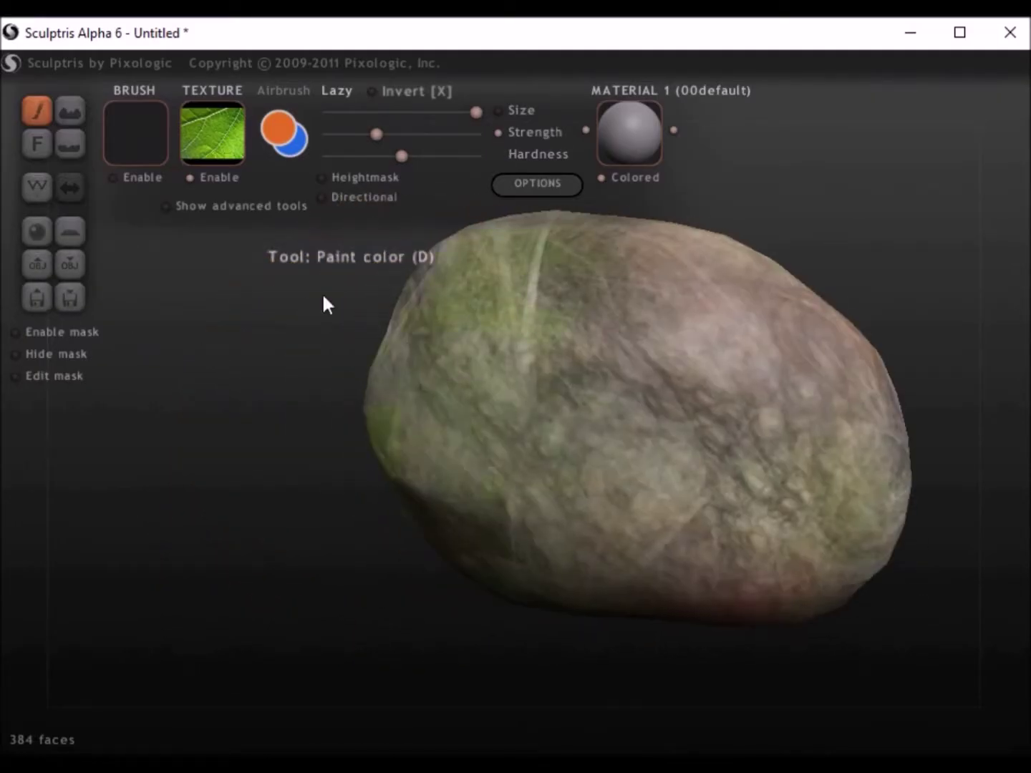
Switch to the rock1 texture and paint it over the green patches and surrounding sides of the rock.
{"action": "left_click", "coordinate": [213, 135]}
{"action": "scroll", "coordinate": [508, 474], "scroll_direction": "down", "scroll_amount": 11}
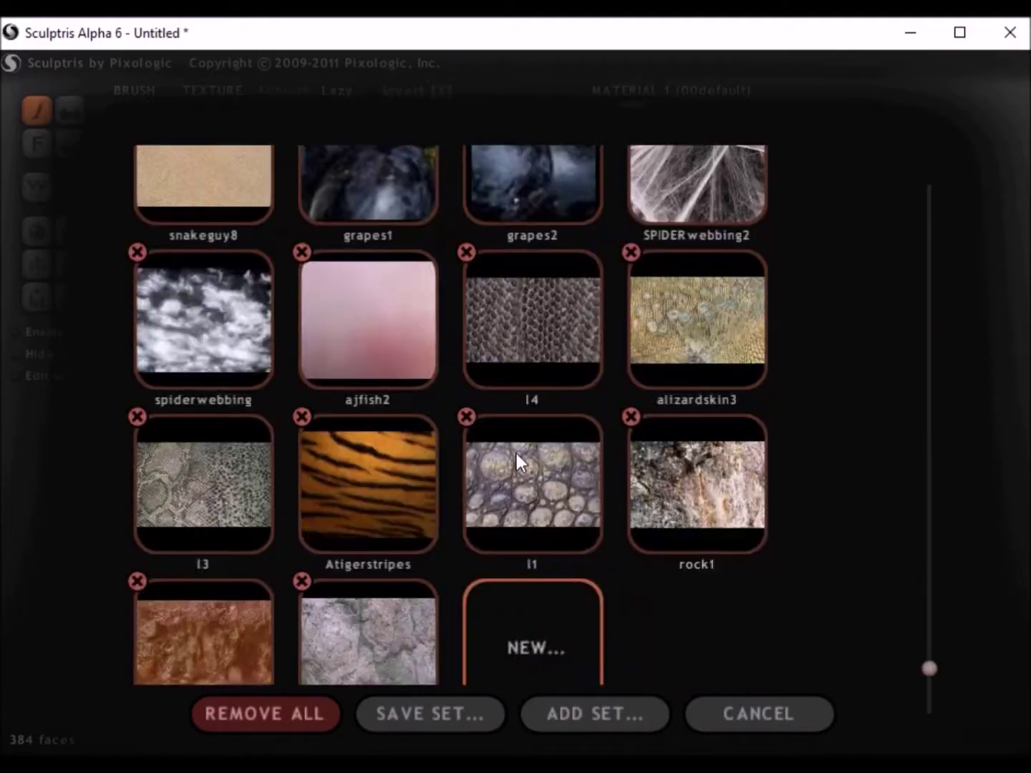
{"action": "left_click", "coordinate": [720, 485]}
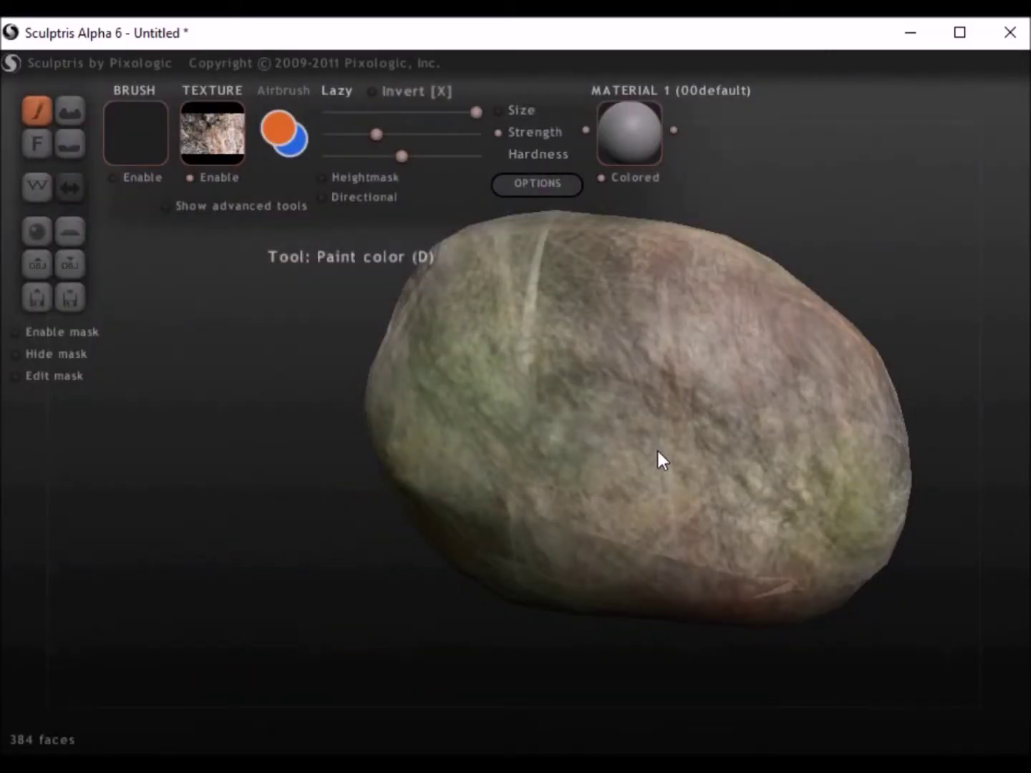
{"action": "left_click", "coordinate": [658, 451]}
{"action": "right_click_drag", "start_coordinate": [658, 452], "coordinate": [634, 552]}
{"action": "right_click_drag", "start_coordinate": [506, 435], "coordinate": [473, 635]}
Switch to the grey cracked-rock texture and paint it over the rock's sides with the large brush.
{"action": "left_click", "coordinate": [213, 137]}
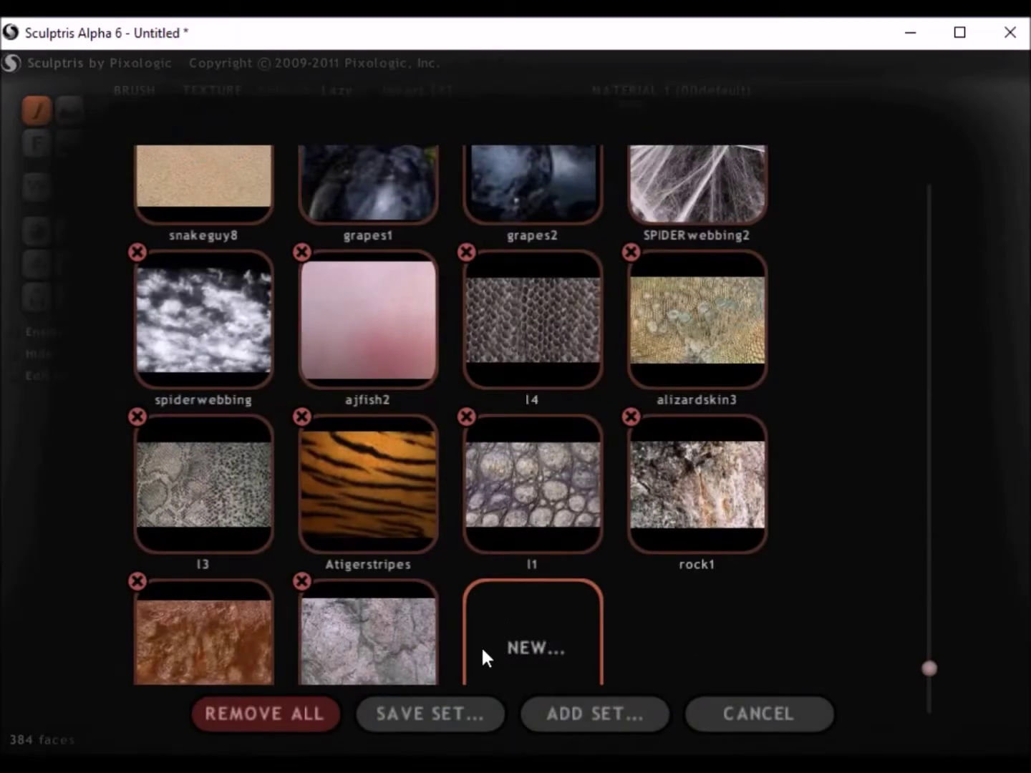
{"action": "left_click", "coordinate": [360, 641]}
{"action": "left_click", "coordinate": [441, 491]}
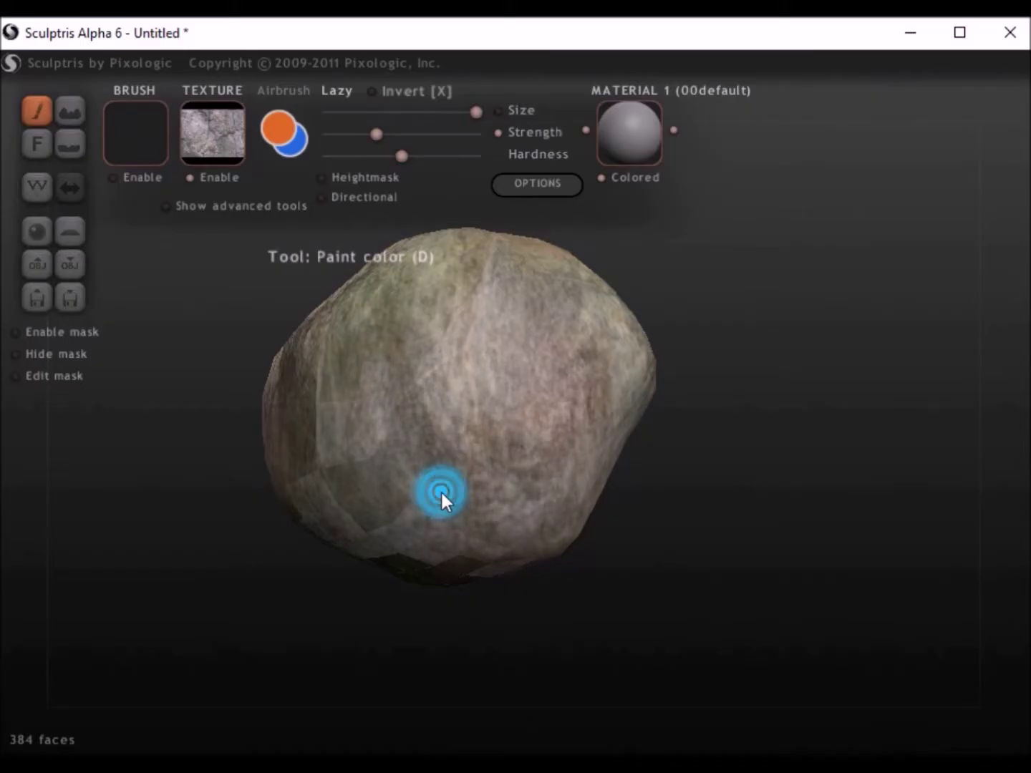
{"action": "right_click_drag", "start_coordinate": [440, 496], "coordinate": [424, 450]}
{"action": "left_click_drag", "start_coordinate": [671, 579], "coordinate": [384, 537]}
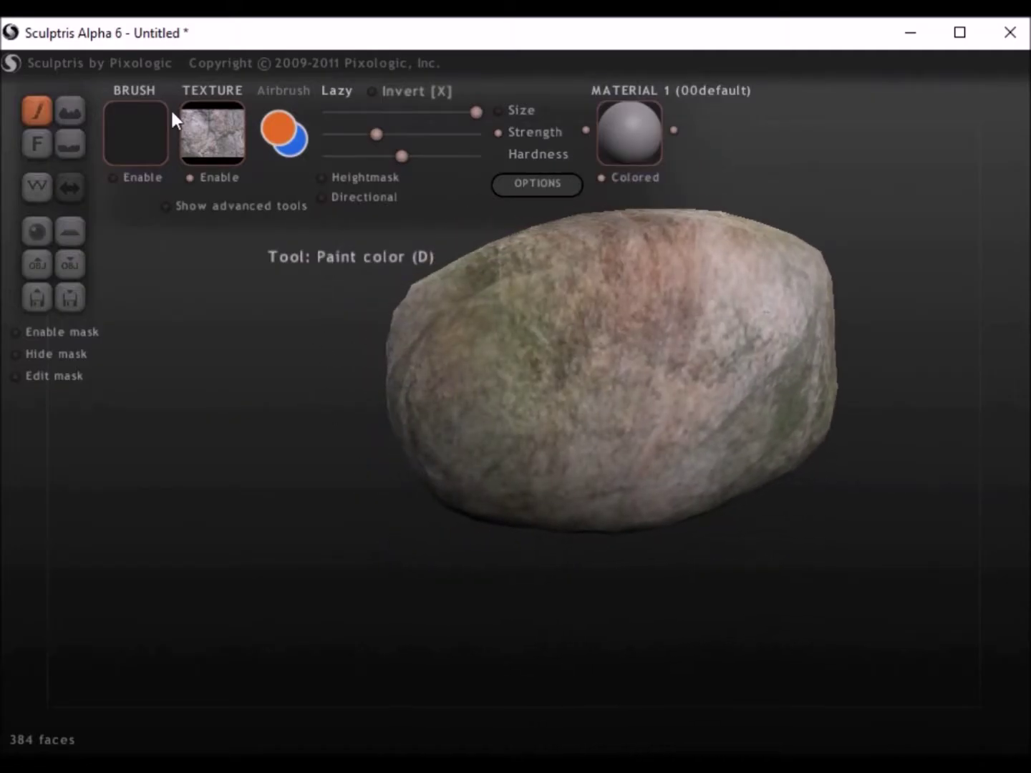
Switch to the reddish-brown rock texture and paint warm patches around the rock.
{"action": "left_click", "coordinate": [225, 151]}
{"action": "left_click", "coordinate": [210, 620]}
{"action": "left_click", "coordinate": [480, 434]}
{"action": "left_click_drag", "start_coordinate": [880, 560], "coordinate": [444, 559]}
{"action": "left_click", "coordinate": [269, 407]}
{"action": "left_click_drag", "start_coordinate": [609, 548], "coordinate": [501, 497]}
{"action": "left_click", "coordinate": [513, 424]}
{"action": "left_click_drag", "start_coordinate": [333, 490], "coordinate": [920, 583]}
Switch back to the SPIDERwebbing2 texture and paint pale strands over several sides of the rock.
{"action": "left_click", "coordinate": [219, 154]}
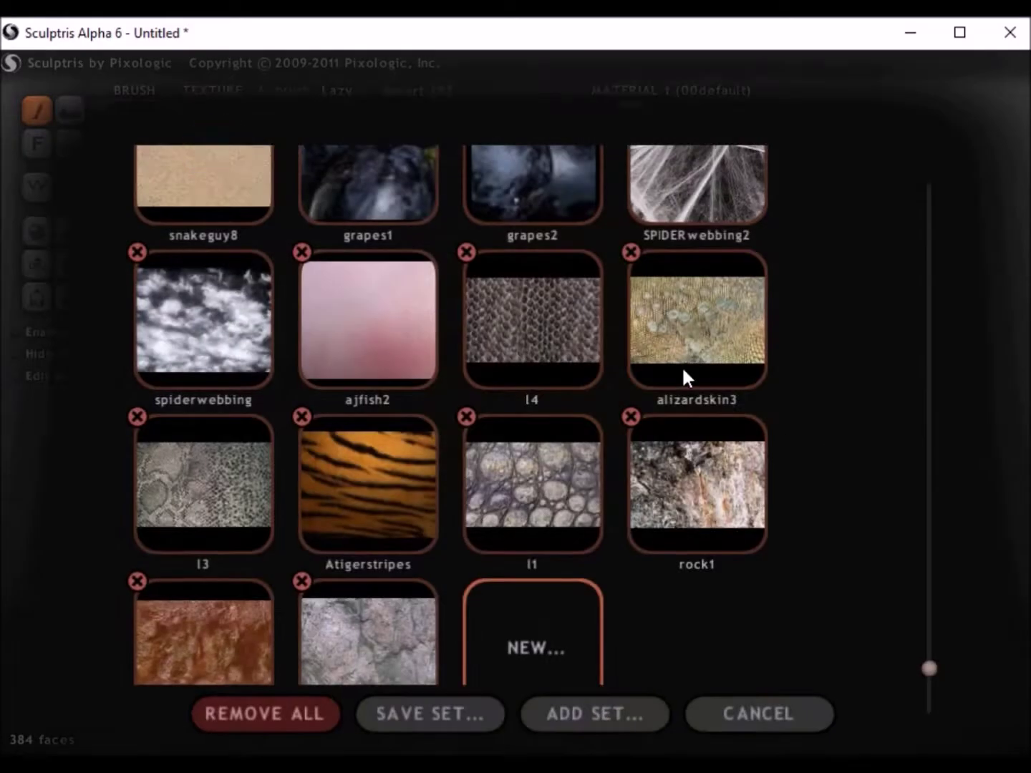
{"action": "left_click", "coordinate": [687, 167]}
{"action": "left_click", "coordinate": [665, 353]}
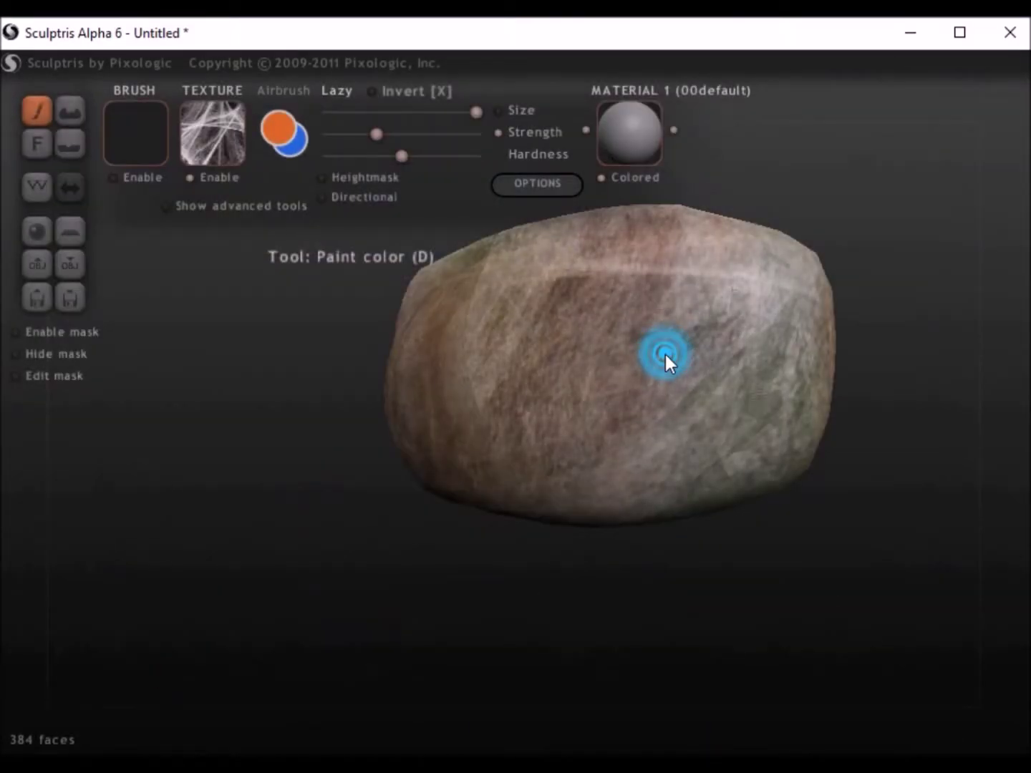
{"action": "left_click_drag", "start_coordinate": [406, 561], "coordinate": [475, 486]}
{"action": "left_click", "coordinate": [474, 473]}
{"action": "left_click_drag", "start_coordinate": [247, 566], "coordinate": [300, 659]}
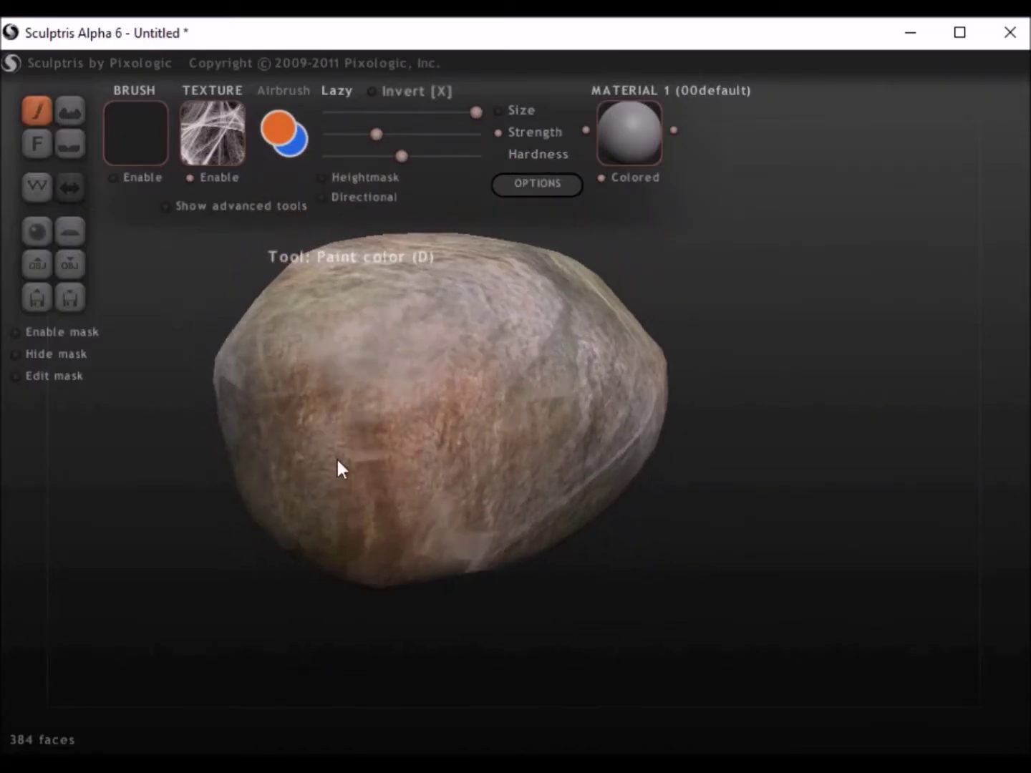
Switch to the sandy snakeguy8 texture, reduce the brush size and paint beige patches on the rock.
{"action": "left_click", "coordinate": [213, 135]}
{"action": "scroll", "coordinate": [383, 427], "scroll_direction": "up", "scroll_amount": 1}
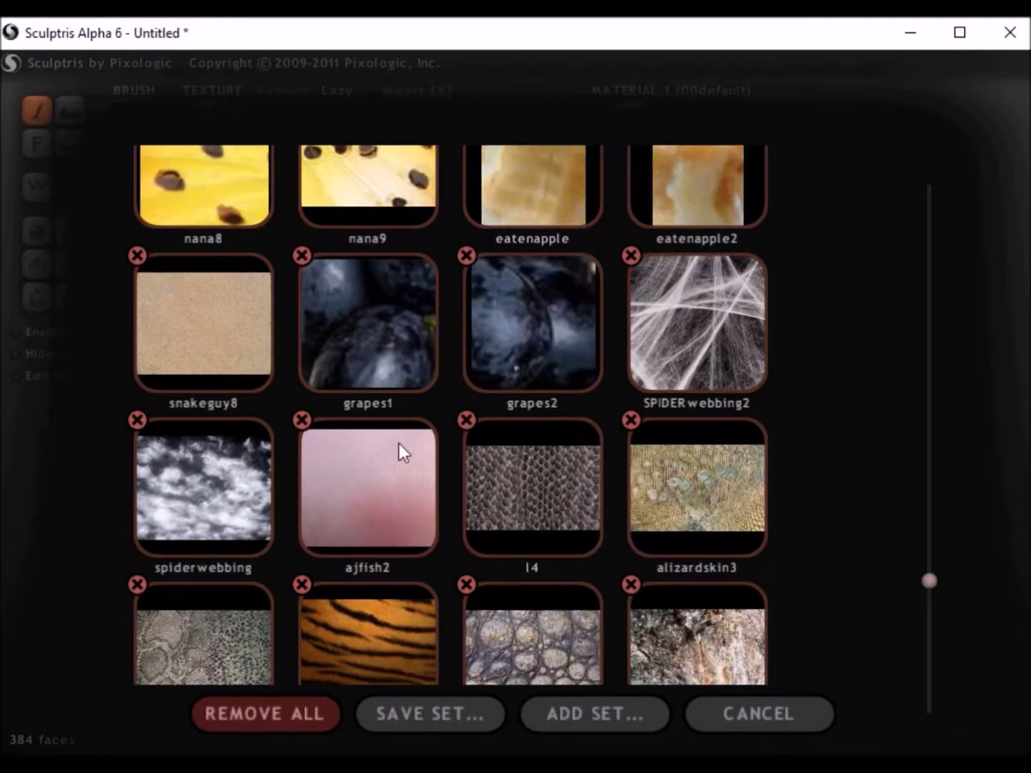
{"action": "left_click", "coordinate": [399, 443]}
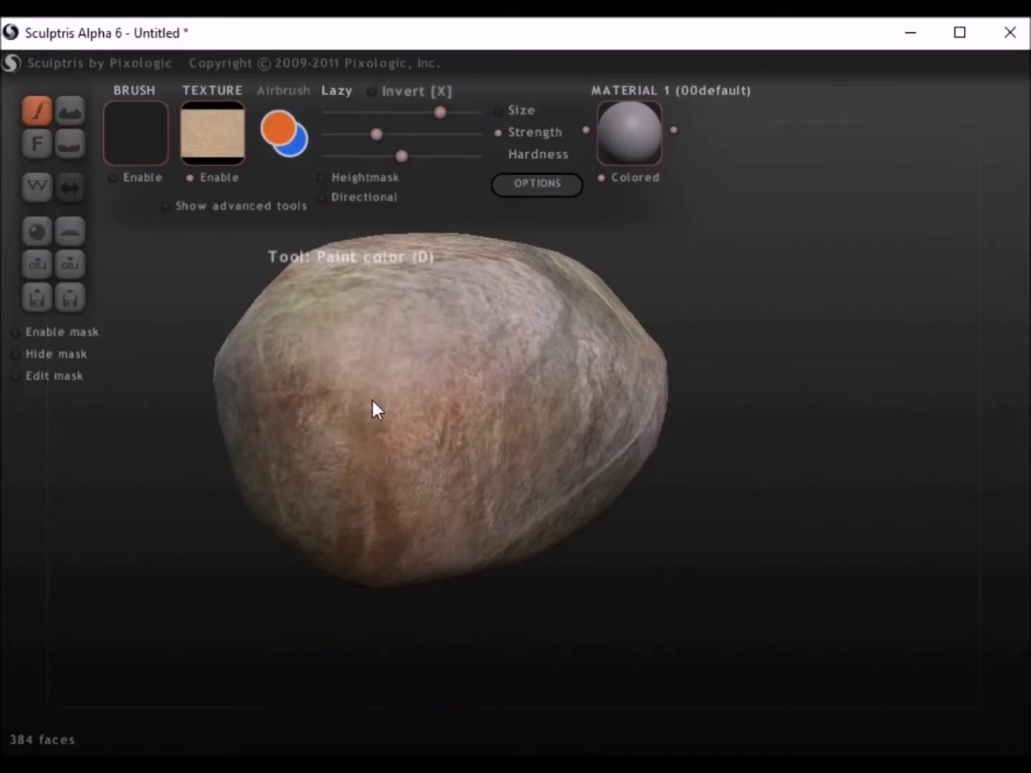
{"action": "mouse_move", "coordinate": [644, 518]}
{"action": "left_mouse_down"}
{"action": "mouse_move", "coordinate": [495, 599]}
{"action": "mouse_move", "coordinate": [545, 437]}
{"action": "mouse_move", "coordinate": [548, 543]}
{"action": "mouse_move", "coordinate": [294, 616]}
{"action": "mouse_move", "coordinate": [537, 736]}
{"action": "mouse_move", "coordinate": [648, 528]}
{"action": "left_mouse_up"}
Switch to the cloudy spiderwebbing texture, enlarge the brush and paint light and dark mottling around the rock.
{"action": "left_click", "coordinate": [226, 129]}
{"action": "scroll", "coordinate": [518, 443], "scroll_direction": "down", "scroll_amount": 5}
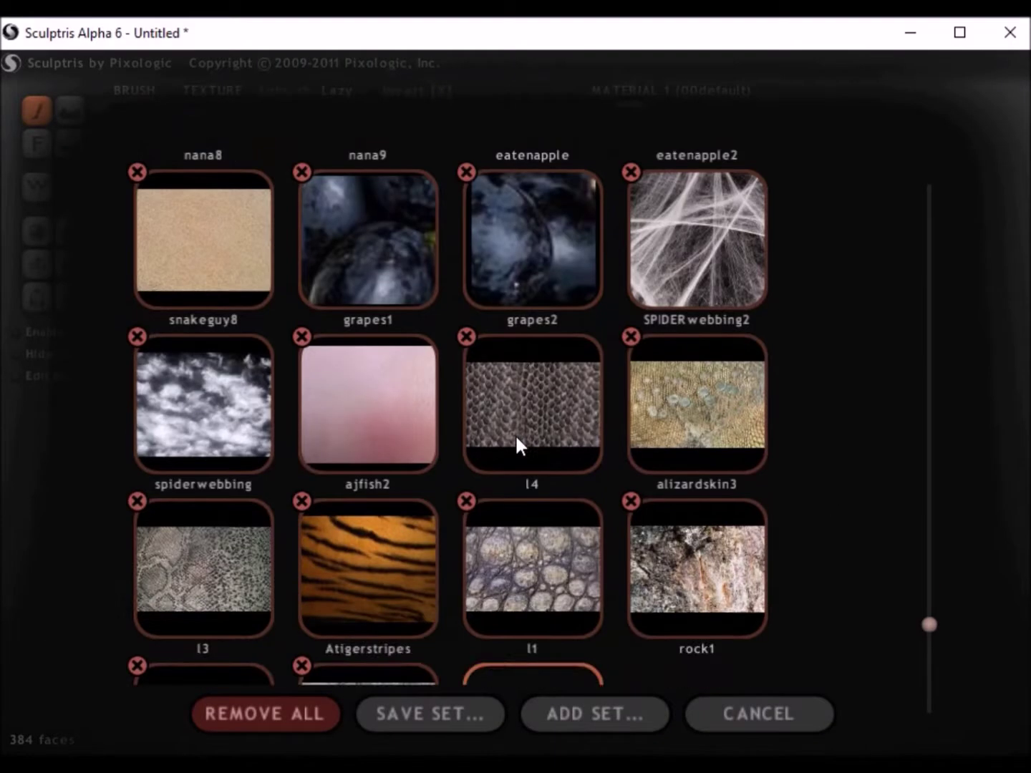
{"action": "scroll", "coordinate": [589, 548], "scroll_direction": "up", "scroll_amount": 5}
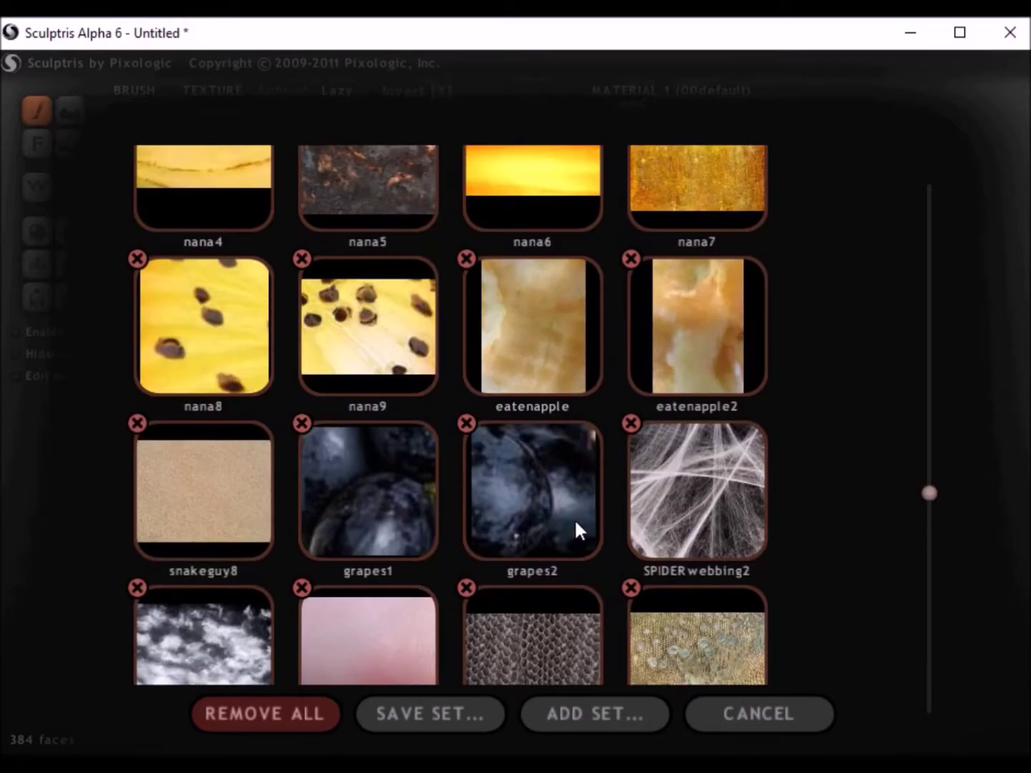
{"action": "scroll", "coordinate": [575, 522], "scroll_direction": "down", "scroll_amount": 3}
{"action": "left_click", "coordinate": [190, 421]}
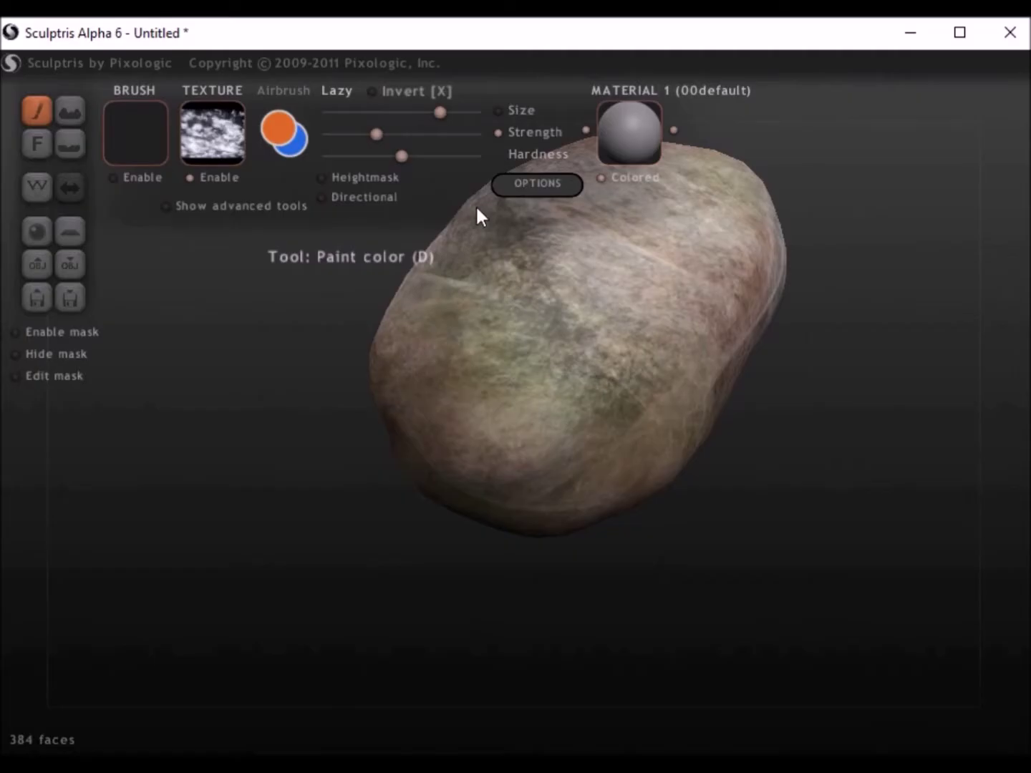
{"action": "left_click", "coordinate": [564, 322]}
{"action": "left_click_drag", "start_coordinate": [781, 498], "coordinate": [563, 441]}
{"action": "left_click", "coordinate": [563, 441]}
{"action": "right_click_drag", "start_coordinate": [809, 510], "coordinate": [573, 359]}
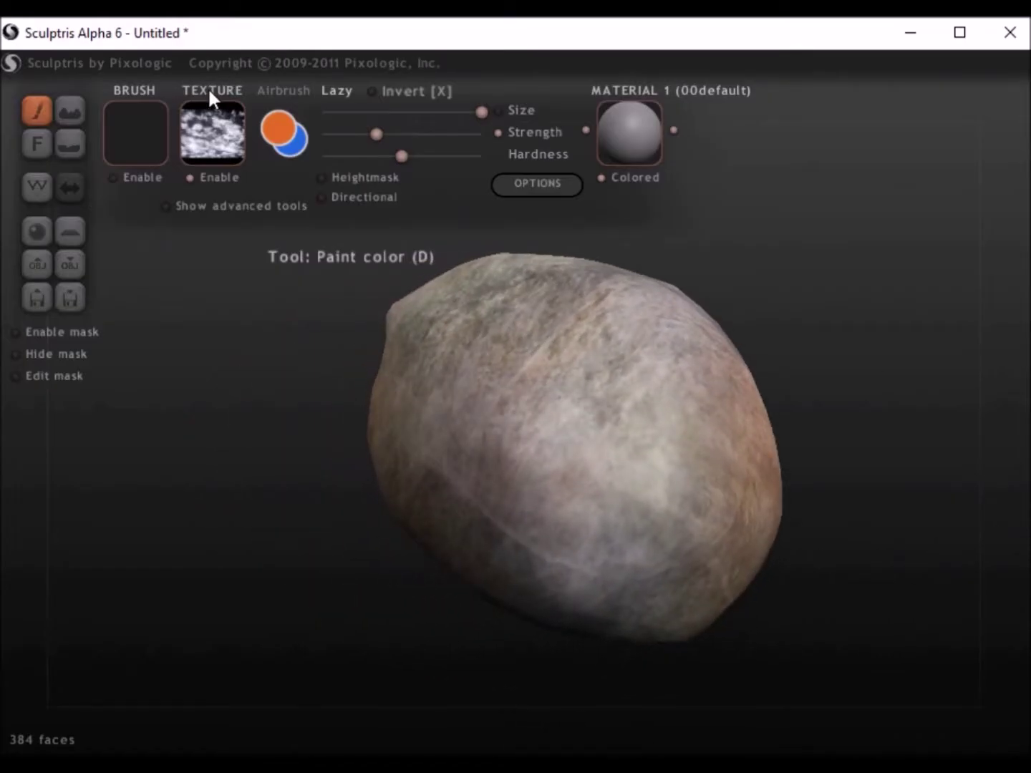
Switch to the nana5 texture, reduce the brush size and paint dark grey patches over several sides of the rock.
{"action": "left_click", "coordinate": [213, 132]}
{"action": "scroll", "coordinate": [529, 386], "scroll_direction": "up", "scroll_amount": 5}
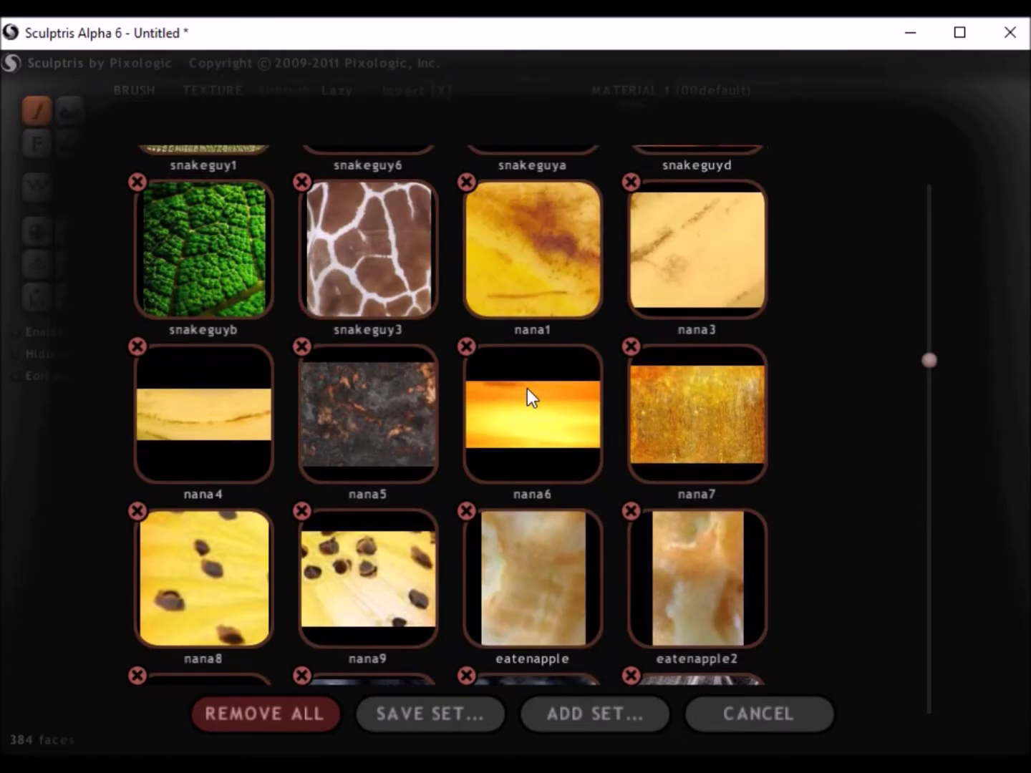
{"action": "left_click", "coordinate": [350, 422]}
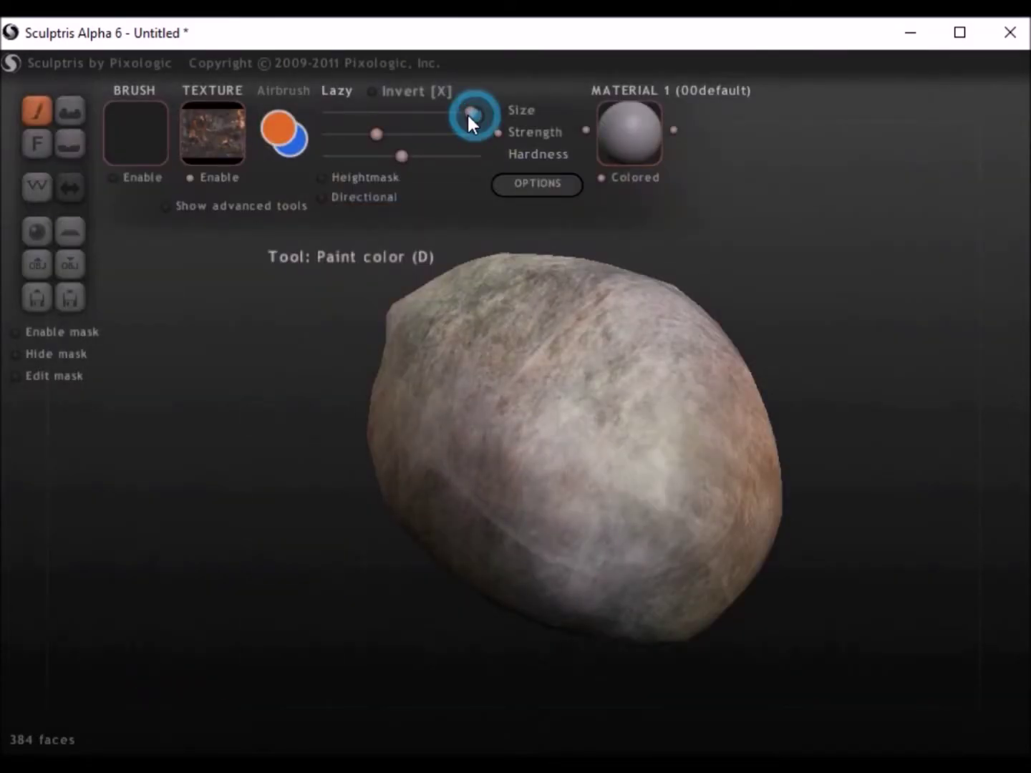
{"action": "left_click_drag", "start_coordinate": [461, 437], "coordinate": [608, 560]}
{"action": "mouse_move", "coordinate": [877, 539]}
{"action": "left_mouse_down"}
{"action": "mouse_move", "coordinate": [545, 599]}
{"action": "mouse_move", "coordinate": [505, 499]}
{"action": "left_mouse_up"}
{"action": "left_click", "coordinate": [502, 494]}
{"action": "mouse_move", "coordinate": [648, 561]}
{"action": "left_mouse_down"}
{"action": "mouse_move", "coordinate": [626, 558]}
{"action": "mouse_move", "coordinate": [696, 428]}
{"action": "left_mouse_up"}
{"action": "right_click_drag", "start_coordinate": [696, 429], "coordinate": [550, 401]}
{"action": "right_click_drag", "start_coordinate": [475, 524], "coordinate": [212, 113]}
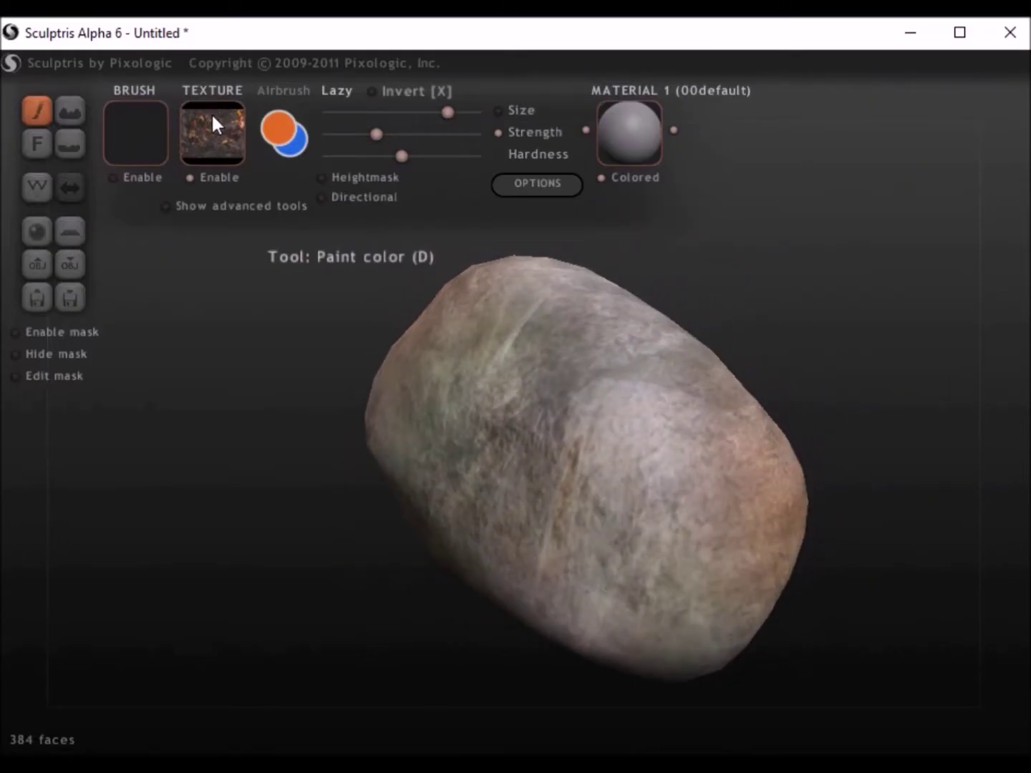
Switch to the green snakeguyb leaf texture and paint mossy patches on the rock.
{"action": "left_click", "coordinate": [216, 125]}
{"action": "left_click", "coordinate": [203, 287]}
{"action": "mouse_move", "coordinate": [487, 358]}
{"action": "left_mouse_down"}
{"action": "mouse_move", "coordinate": [610, 486]}
{"action": "mouse_move", "coordinate": [637, 419]}
{"action": "left_mouse_up"}
{"action": "right_click_drag", "start_coordinate": [902, 423], "coordinate": [539, 390]}
Switch to the rock1 texture, enlarge the brush and blend it over the rock's surface.
{"action": "left_click", "coordinate": [218, 133]}
{"action": "scroll", "coordinate": [646, 509], "scroll_direction": "down", "scroll_amount": 8}
{"action": "left_click", "coordinate": [727, 495]}
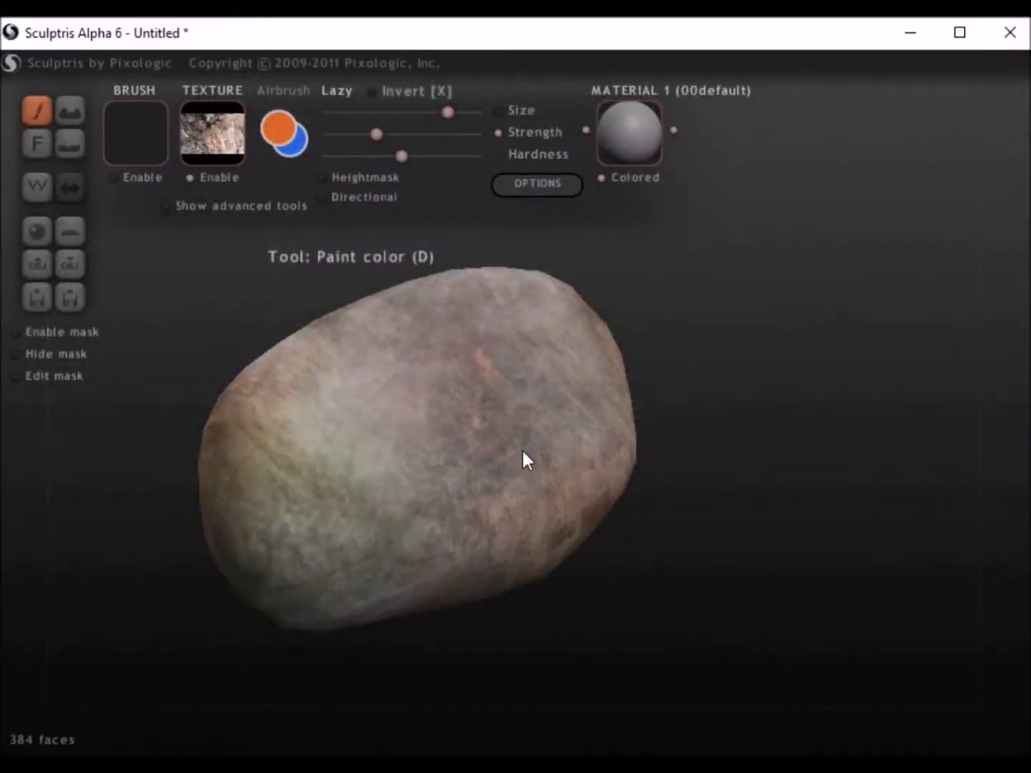
{"action": "left_click_drag", "start_coordinate": [464, 409], "coordinate": [462, 409]}
{"action": "left_click_drag", "start_coordinate": [448, 113], "coordinate": [513, 119]}
{"action": "right_click_drag", "start_coordinate": [447, 373], "coordinate": [612, 608]}
Switch to the SPIDERwebbing2 texture and add more webbing strands with the large brush.
{"action": "left_click", "coordinate": [205, 149]}
{"action": "left_click", "coordinate": [691, 193]}
{"action": "right_click_drag", "start_coordinate": [526, 458], "coordinate": [492, 609]}
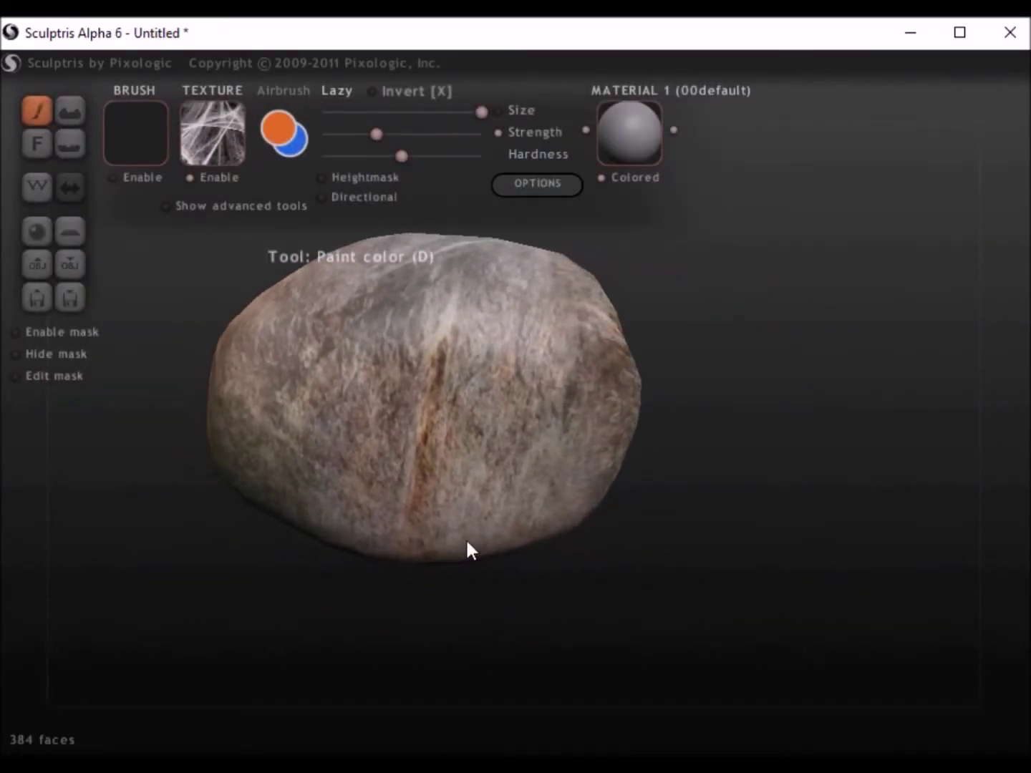
Switch to the snakeguy3 giraffe-pattern texture, reduce the brush size and paint faint pale veins over all sides of the rock.
{"action": "left_click", "coordinate": [213, 133]}
{"action": "scroll", "coordinate": [311, 368], "scroll_direction": "up", "scroll_amount": 5}
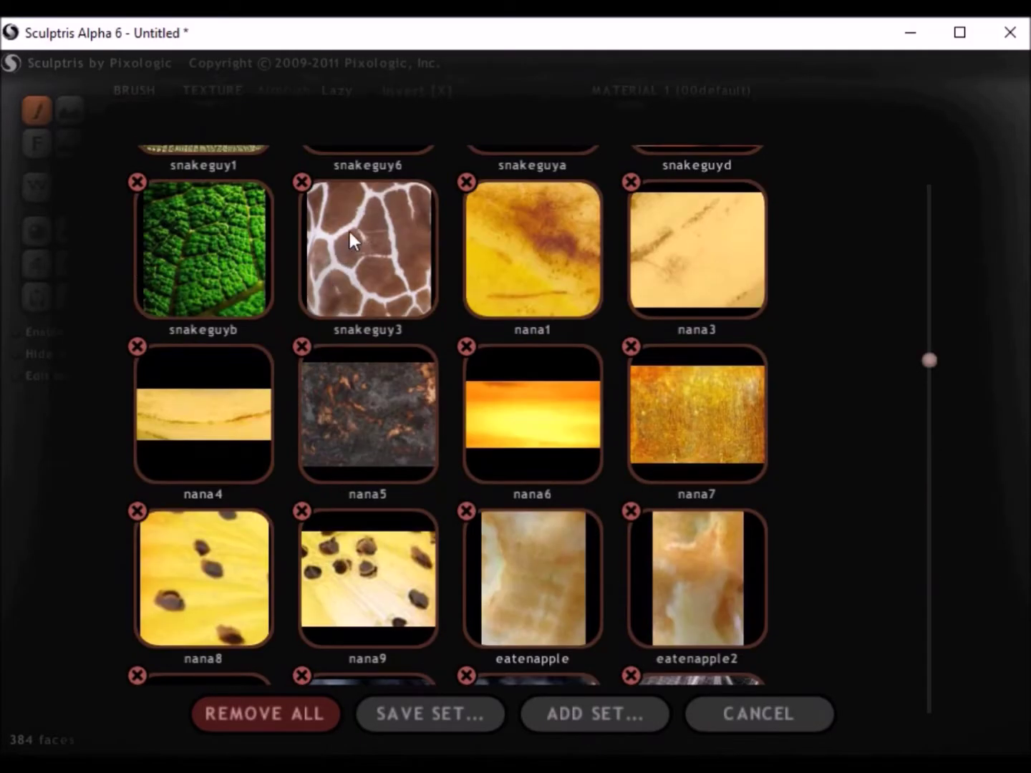
{"action": "left_click", "coordinate": [352, 258]}
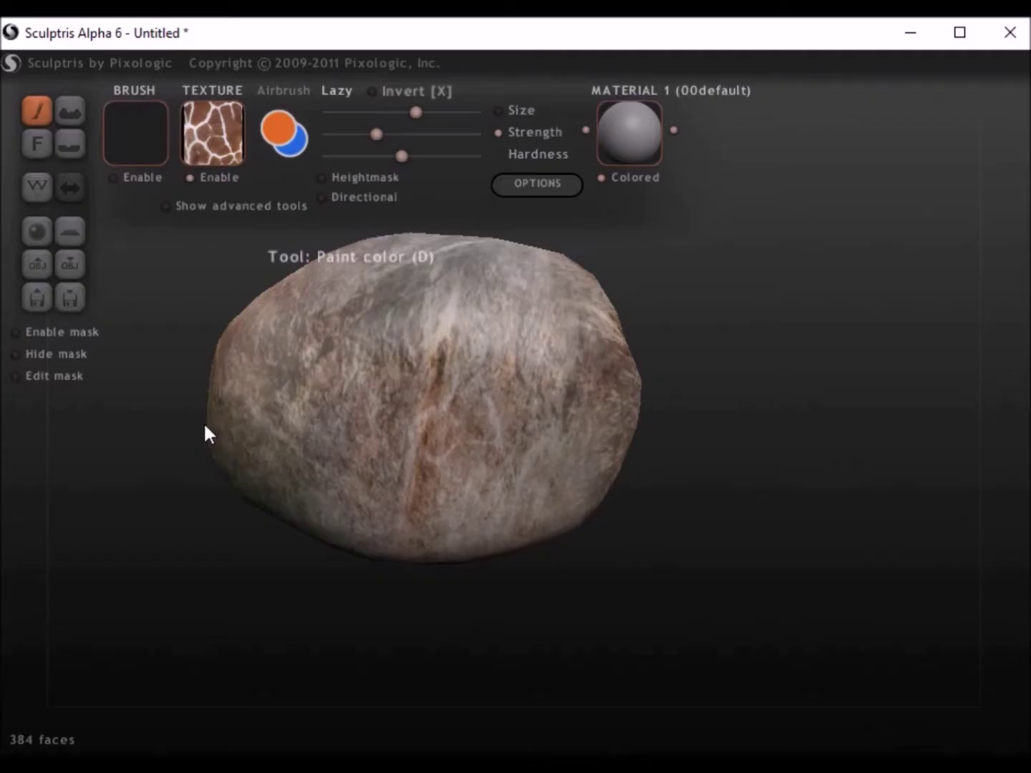
{"action": "right_click_drag", "start_coordinate": [207, 429], "coordinate": [325, 391]}
{"action": "right_click_drag", "start_coordinate": [208, 487], "coordinate": [417, 433]}
{"action": "left_click_drag", "start_coordinate": [162, 466], "coordinate": [568, 460]}
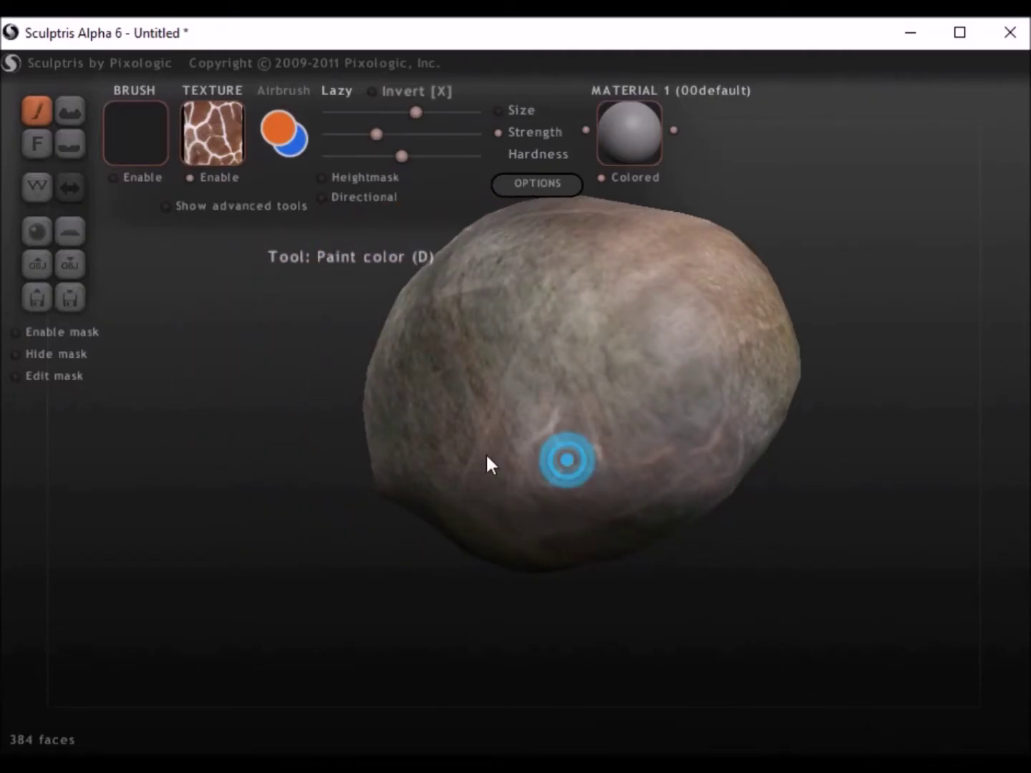
{"action": "left_click_drag", "start_coordinate": [307, 502], "coordinate": [393, 537]}
{"action": "mouse_move", "coordinate": [561, 460]}
{"action": "right_mouse_down"}
{"action": "mouse_move", "coordinate": [339, 468]}
{"action": "mouse_move", "coordinate": [562, 351]}
{"action": "mouse_move", "coordinate": [552, 344]}
{"action": "mouse_move", "coordinate": [375, 526]}
{"action": "mouse_move", "coordinate": [222, 439]}
{"action": "mouse_move", "coordinate": [419, 462]}
{"action": "mouse_move", "coordinate": [570, 448]}
{"action": "right_mouse_up"}
{"action": "right_click_drag", "start_coordinate": [761, 462], "coordinate": [811, 517]}
{"action": "right_click_drag", "start_coordinate": [879, 494], "coordinate": [717, 516]}
Switch to the grey rock3 texture and paint it over all sides of the rock.
{"action": "left_click", "coordinate": [224, 145]}
{"action": "scroll", "coordinate": [338, 377], "scroll_direction": "down", "scroll_amount": 10}
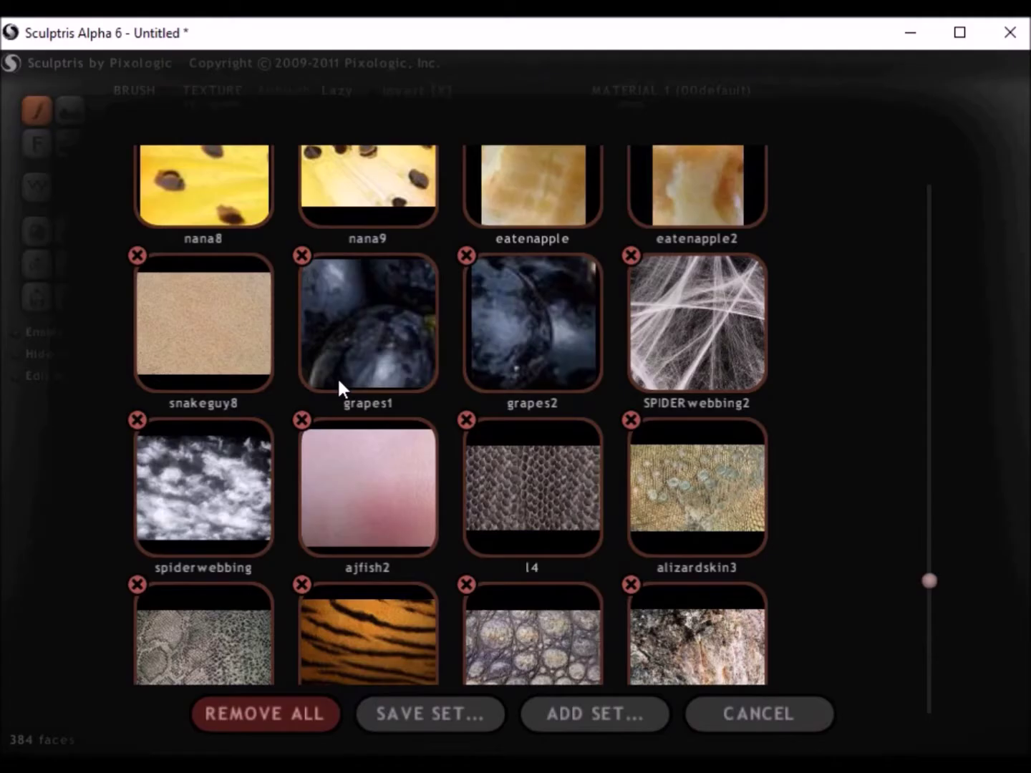
{"action": "left_click", "coordinate": [673, 412]}
{"action": "left_click", "coordinate": [223, 126]}
{"action": "left_click", "coordinate": [379, 571]}
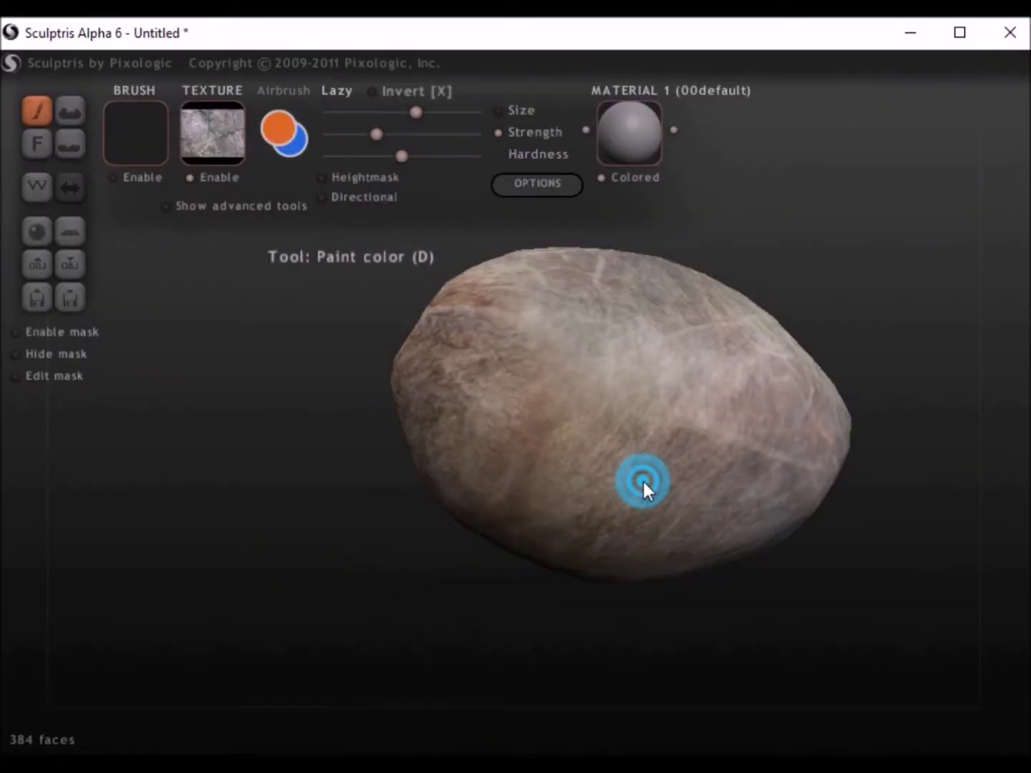
{"action": "left_click_drag", "start_coordinate": [863, 518], "coordinate": [530, 449]}
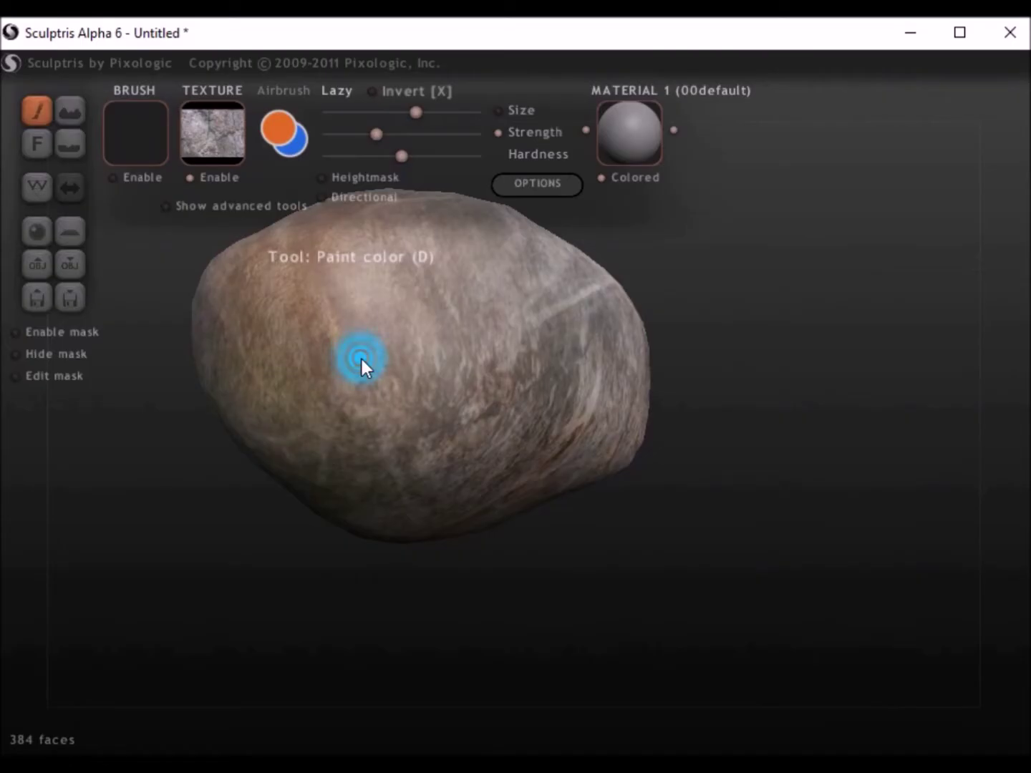
{"action": "left_click_drag", "start_coordinate": [609, 512], "coordinate": [484, 493]}
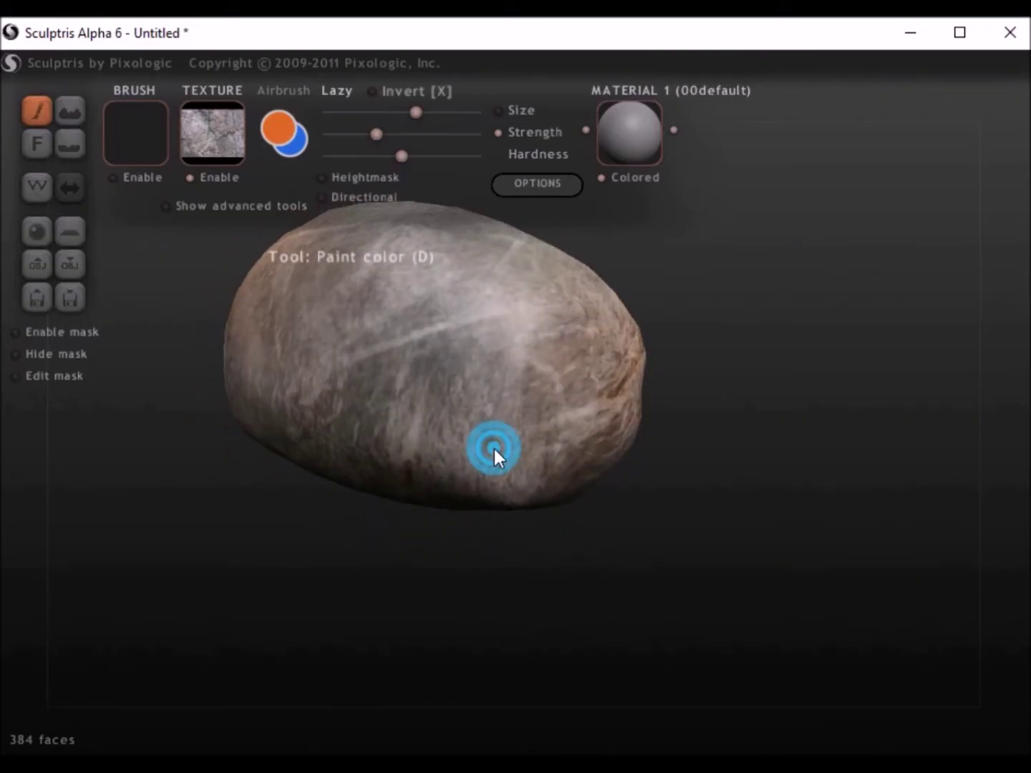
{"action": "left_click_drag", "start_coordinate": [612, 521], "coordinate": [402, 548]}
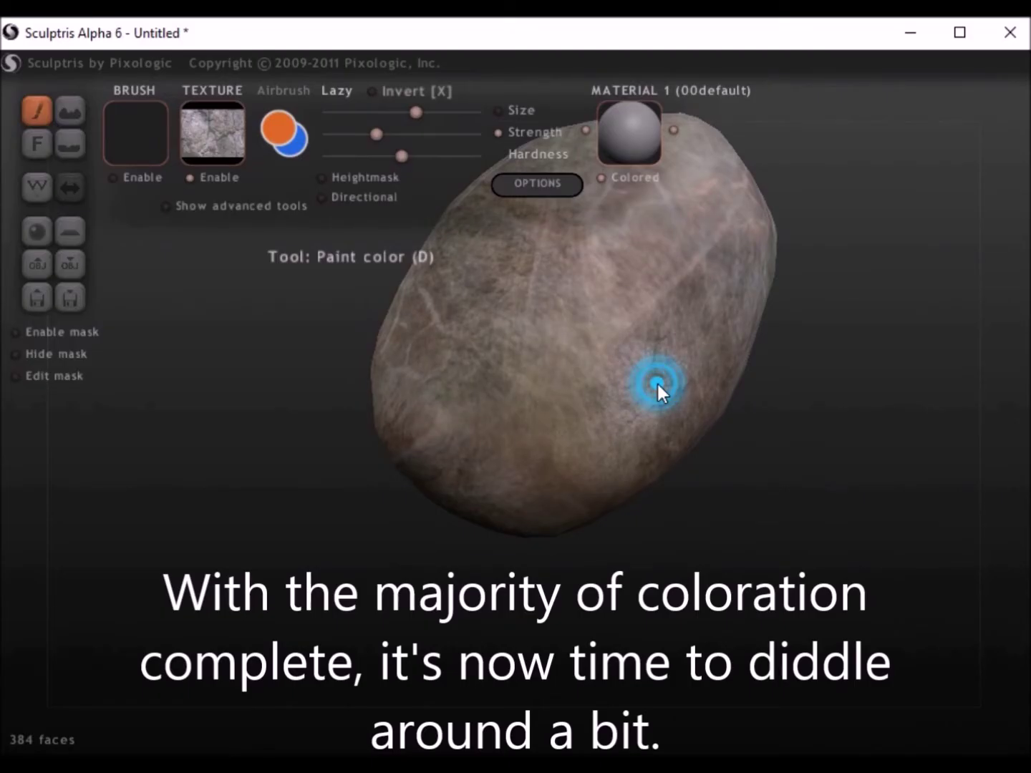
{"action": "mouse_move", "coordinate": [687, 466]}
{"action": "left_mouse_down"}
{"action": "mouse_move", "coordinate": [737, 567]}
{"action": "mouse_move", "coordinate": [762, 517]}
{"action": "mouse_move", "coordinate": [408, 505]}
{"action": "mouse_move", "coordinate": [631, 381]}
{"action": "left_mouse_up"}
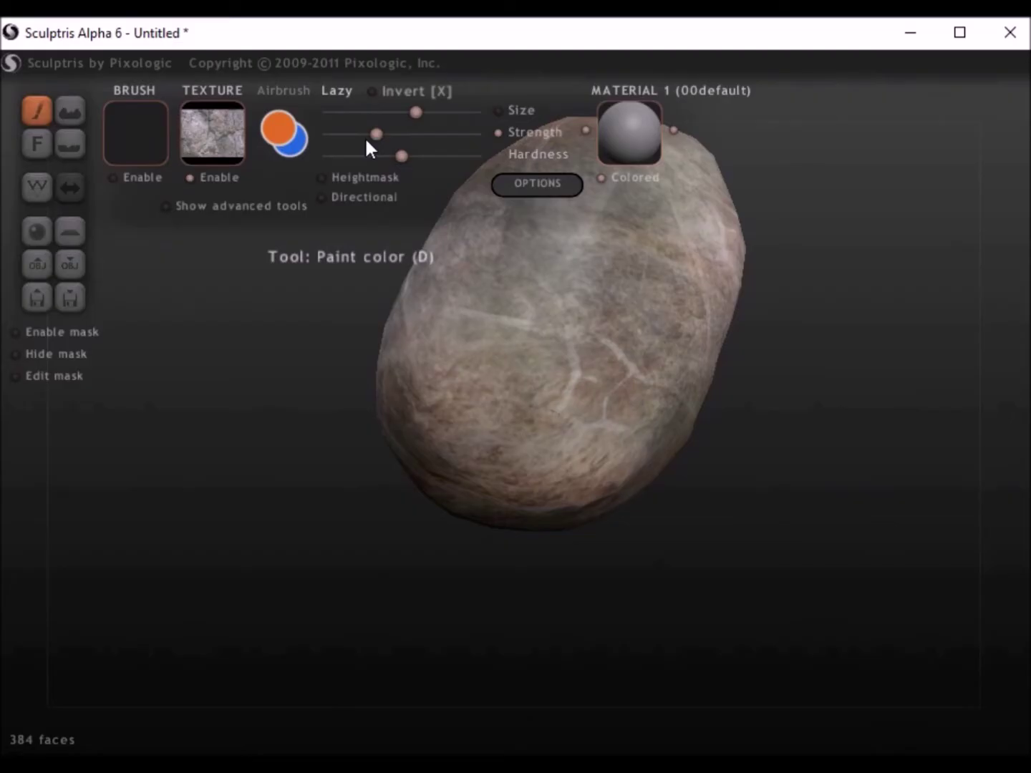
Lower the brush strength slightly, enlarge the brush and blend more of the rock3 texture into the rock's surface.
{"action": "left_click_drag", "start_coordinate": [392, 132], "coordinate": [371, 132]}
{"action": "left_click", "coordinate": [568, 366]}
{"action": "left_click", "coordinate": [607, 397]}
{"action": "mouse_move", "coordinate": [287, 458]}
{"action": "left_mouse_down"}
{"action": "mouse_move", "coordinate": [544, 474]}
{"action": "mouse_move", "coordinate": [680, 409]}
{"action": "mouse_move", "coordinate": [252, 365]}
{"action": "mouse_move", "coordinate": [605, 403]}
{"action": "mouse_move", "coordinate": [292, 470]}
{"action": "mouse_move", "coordinate": [748, 460]}
{"action": "mouse_move", "coordinate": [26, 258]}
{"action": "left_mouse_up"}
Switch to the rock2 texture and paint reddish-brown patches on the rock with the large brush.
{"action": "left_click", "coordinate": [220, 126]}
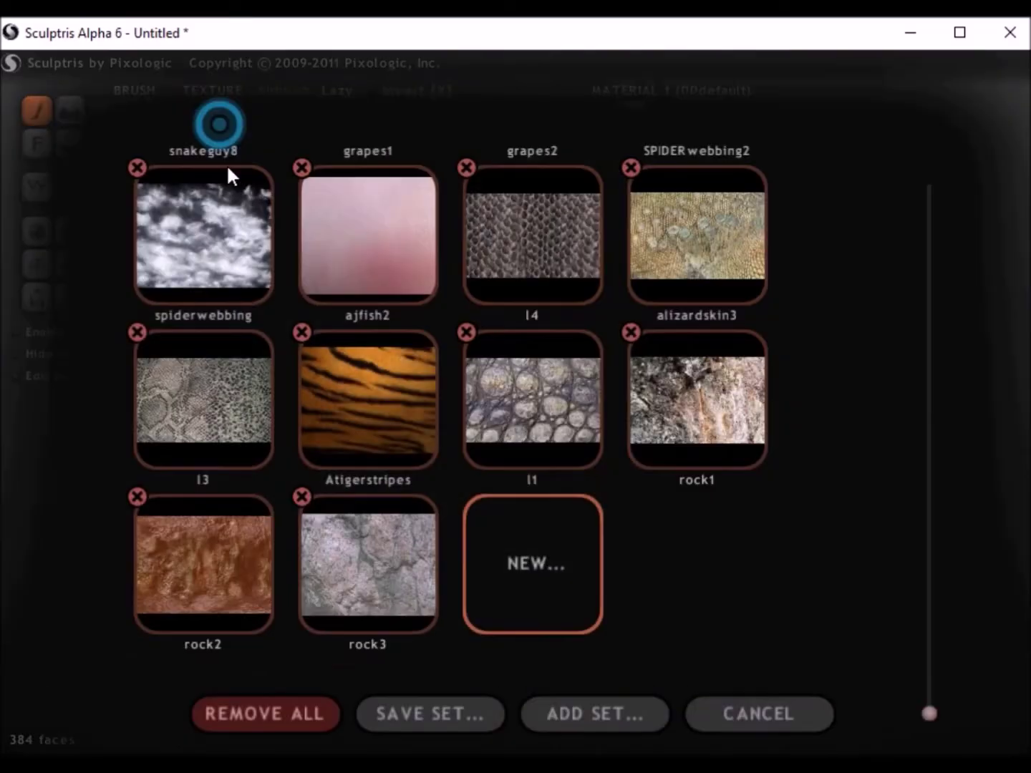
{"action": "left_click", "coordinate": [218, 511]}
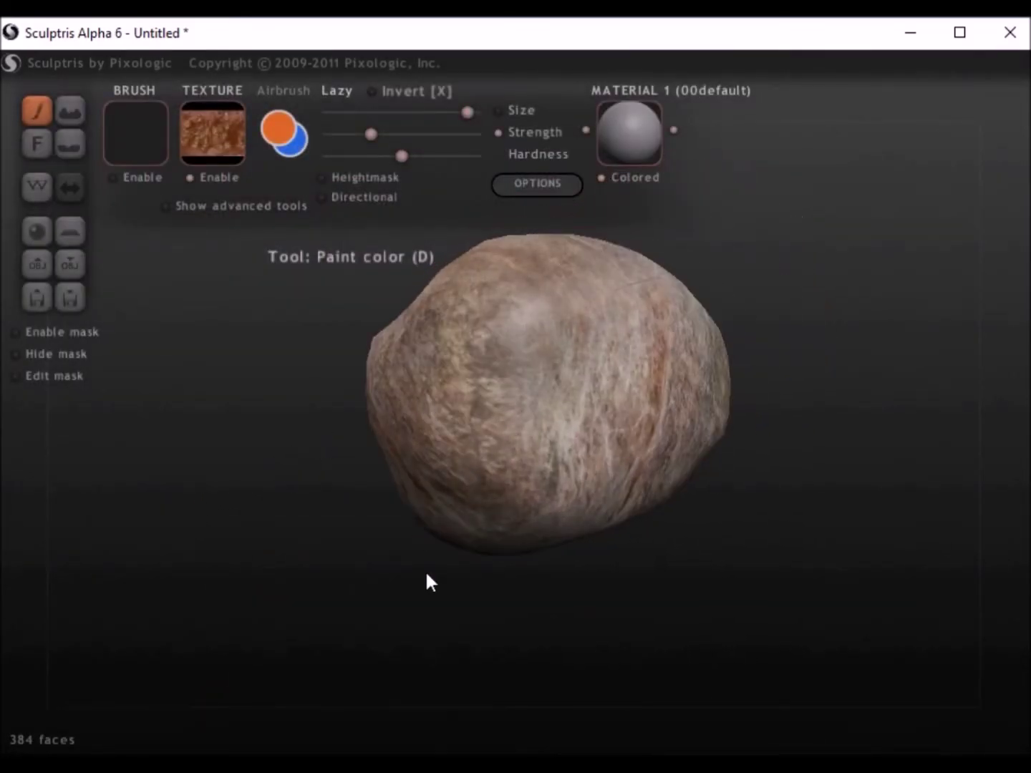
{"action": "left_click_drag", "start_coordinate": [427, 575], "coordinate": [530, 532]}
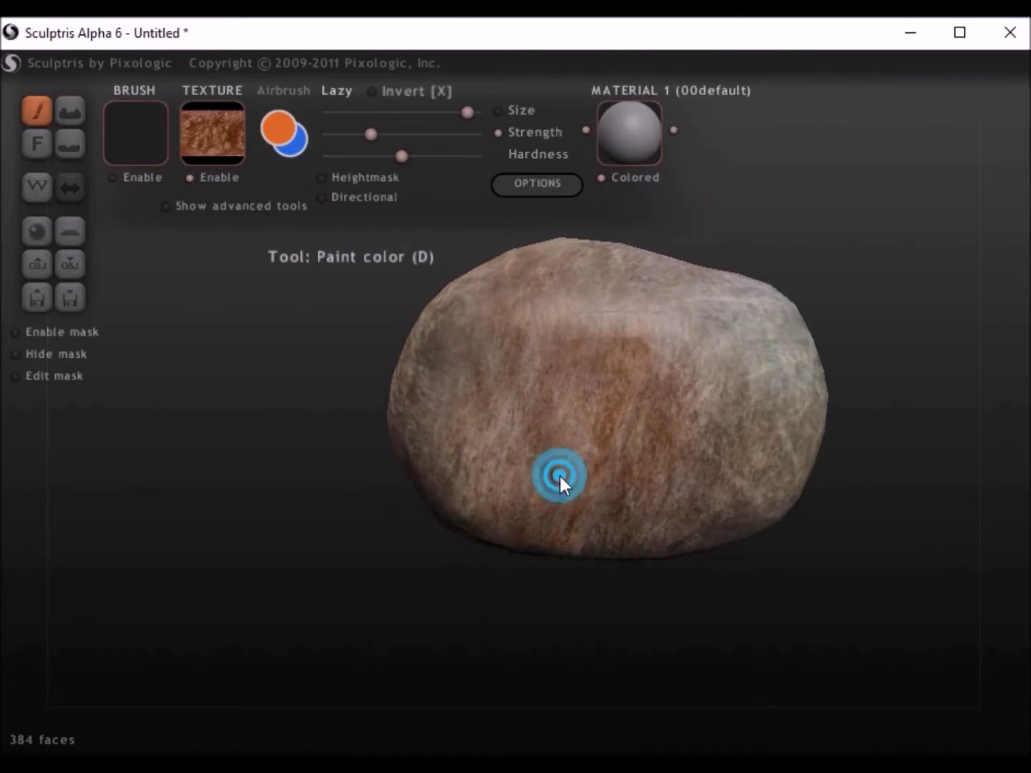
{"action": "left_click_drag", "start_coordinate": [736, 619], "coordinate": [565, 461]}
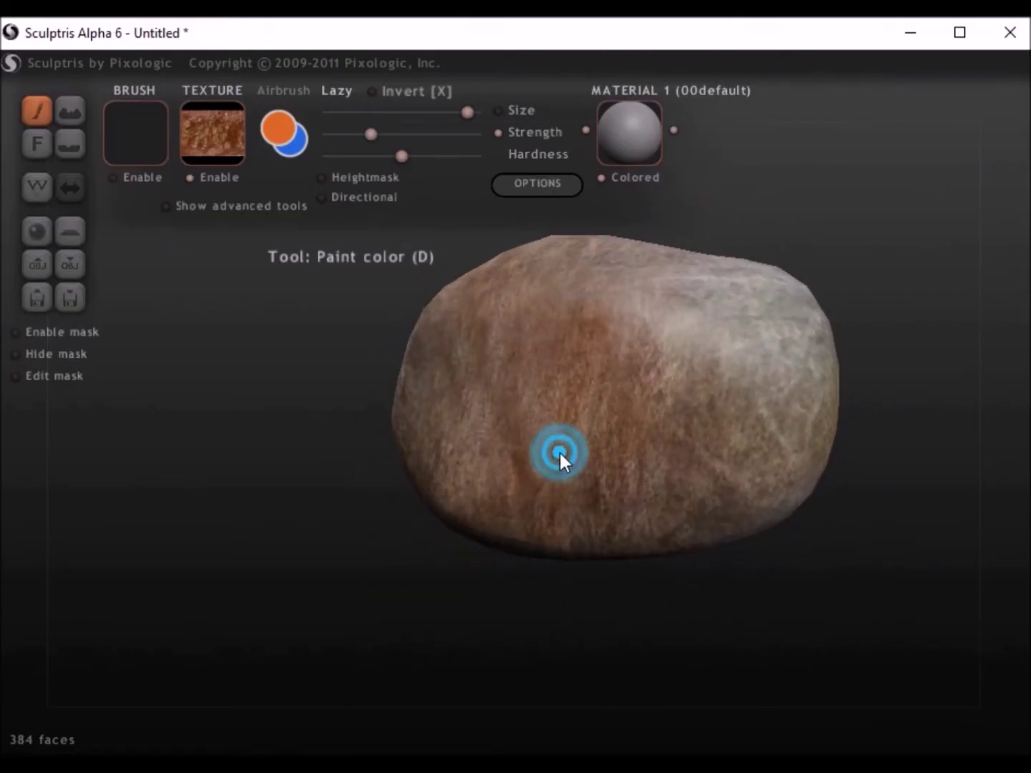
{"action": "left_click_drag", "start_coordinate": [296, 505], "coordinate": [732, 509]}
Switch to the SPIDERwebbing2 texture and paint pale strands over the grey and reddish-brown areas of the rock.
{"action": "left_click", "coordinate": [213, 137]}
{"action": "scroll", "coordinate": [595, 356], "scroll_direction": "up", "scroll_amount": 2}
{"action": "left_click", "coordinate": [656, 288]}
{"action": "left_click", "coordinate": [475, 433]}
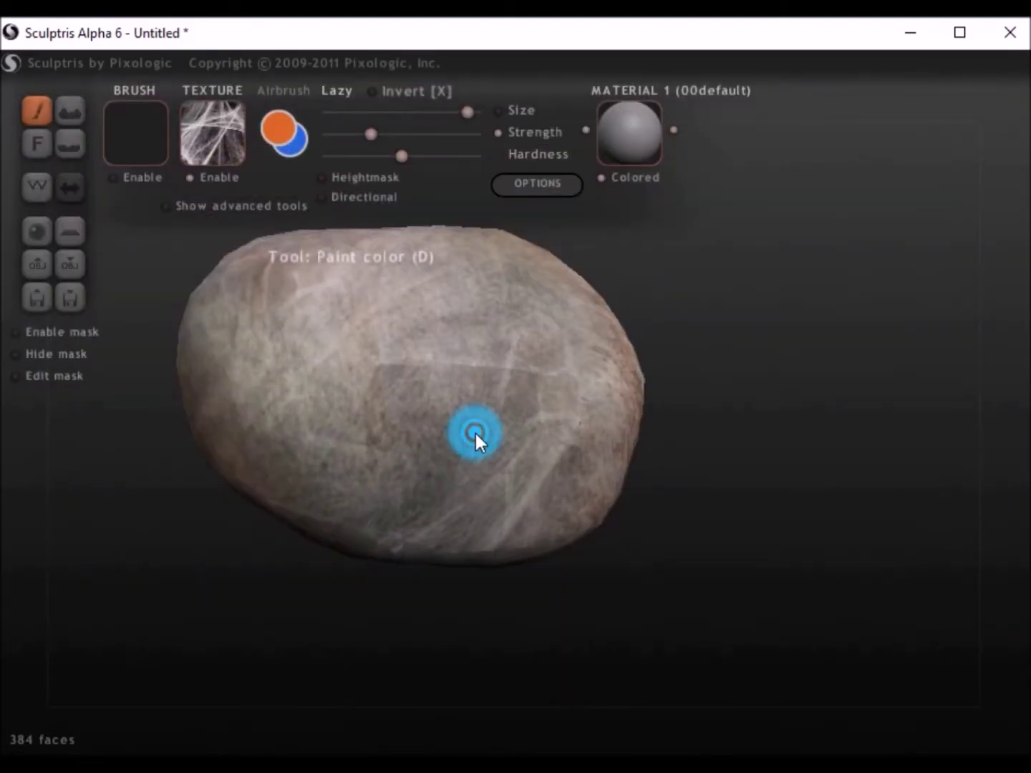
{"action": "mouse_move", "coordinate": [619, 456]}
{"action": "left_mouse_down"}
{"action": "mouse_move", "coordinate": [841, 596]}
{"action": "mouse_move", "coordinate": [407, 539]}
{"action": "left_mouse_up"}
{"action": "left_click", "coordinate": [550, 439]}
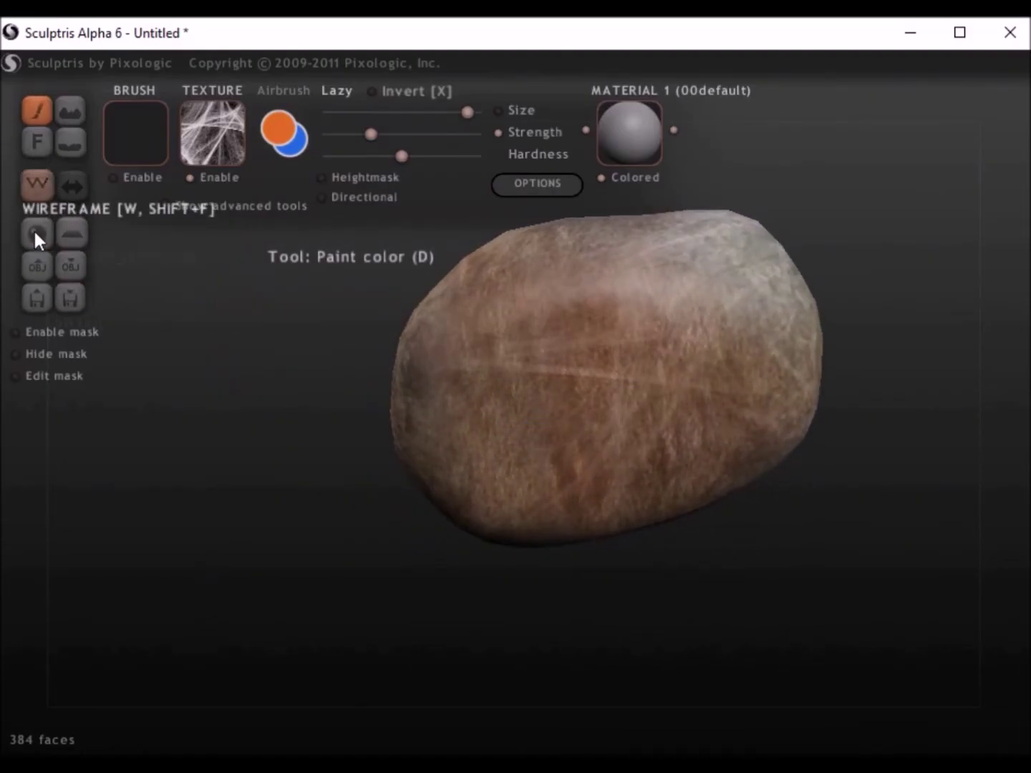
Save the painted rock as a sculpture file named ROCK4 in New folder (9).
{"action": "left_click", "coordinate": [79, 294]}
{"action": "double_click", "coordinate": [246, 216]}
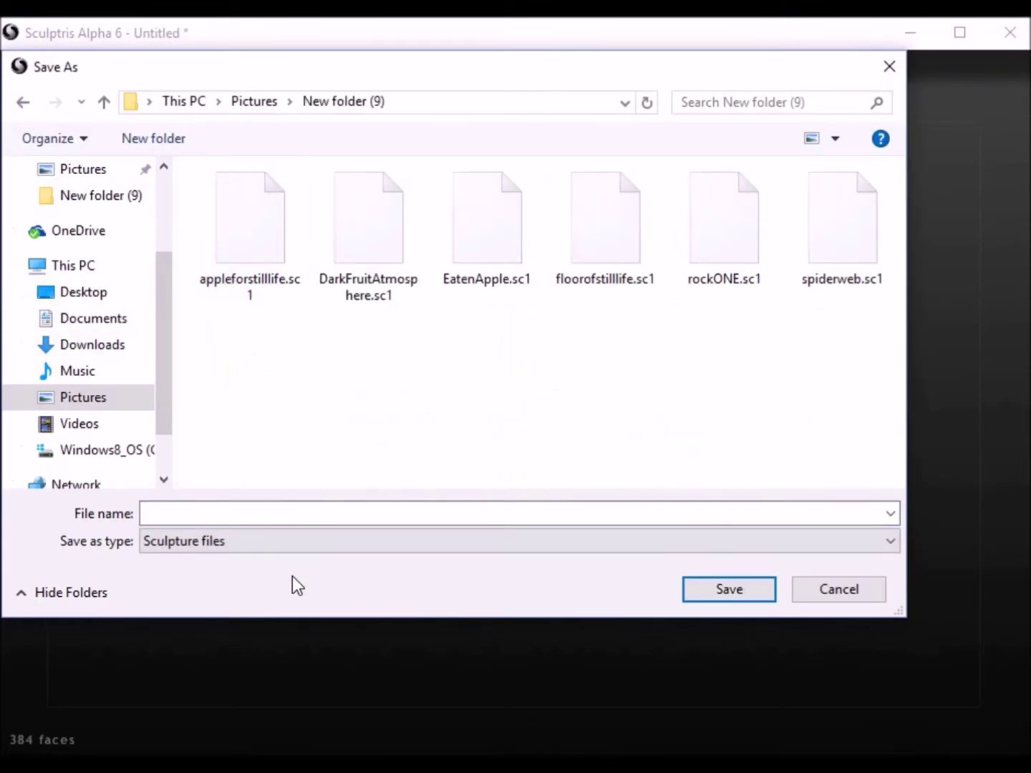
{"action": "type", "text": "ROCK3"}
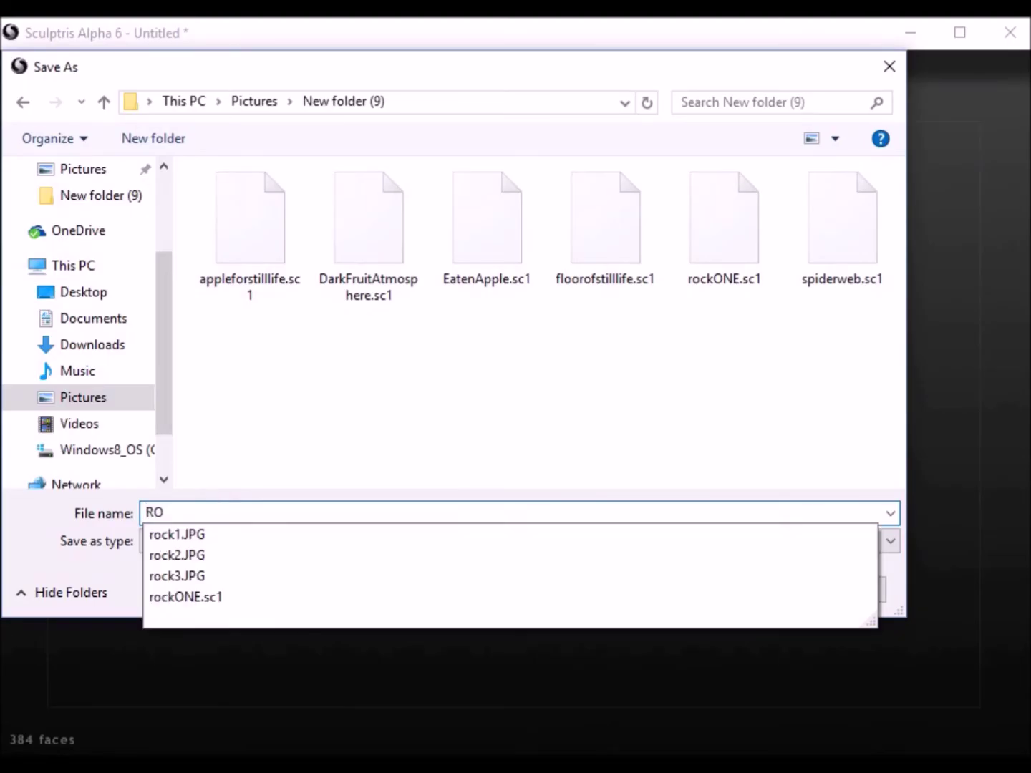
{"action": "key", "text": "BackSpace"}
{"action": "type", "text": "4"}
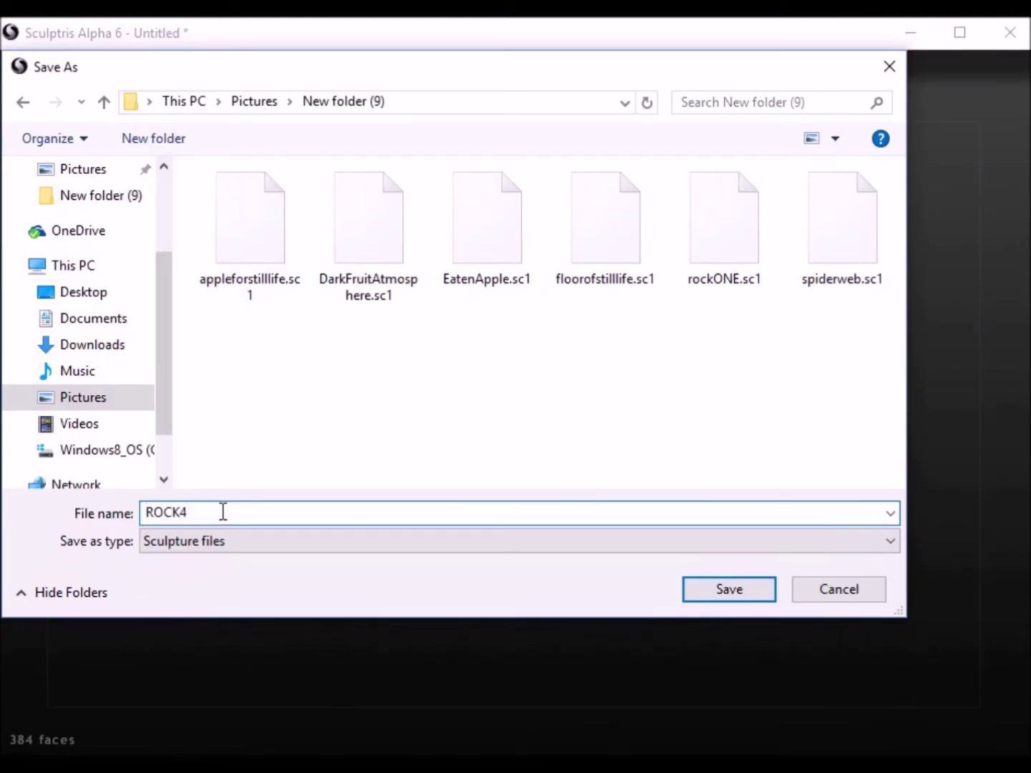
{"action": "key", "text": "Return"}
{"action": "mouse_move", "coordinate": [469, 562]}
{"action": "left_mouse_down"}
{"action": "mouse_move", "coordinate": [790, 528]}
{"action": "mouse_move", "coordinate": [545, 476]}
{"action": "mouse_move", "coordinate": [633, 487]}
{"action": "mouse_move", "coordinate": [548, 412]}
{"action": "left_mouse_up"}
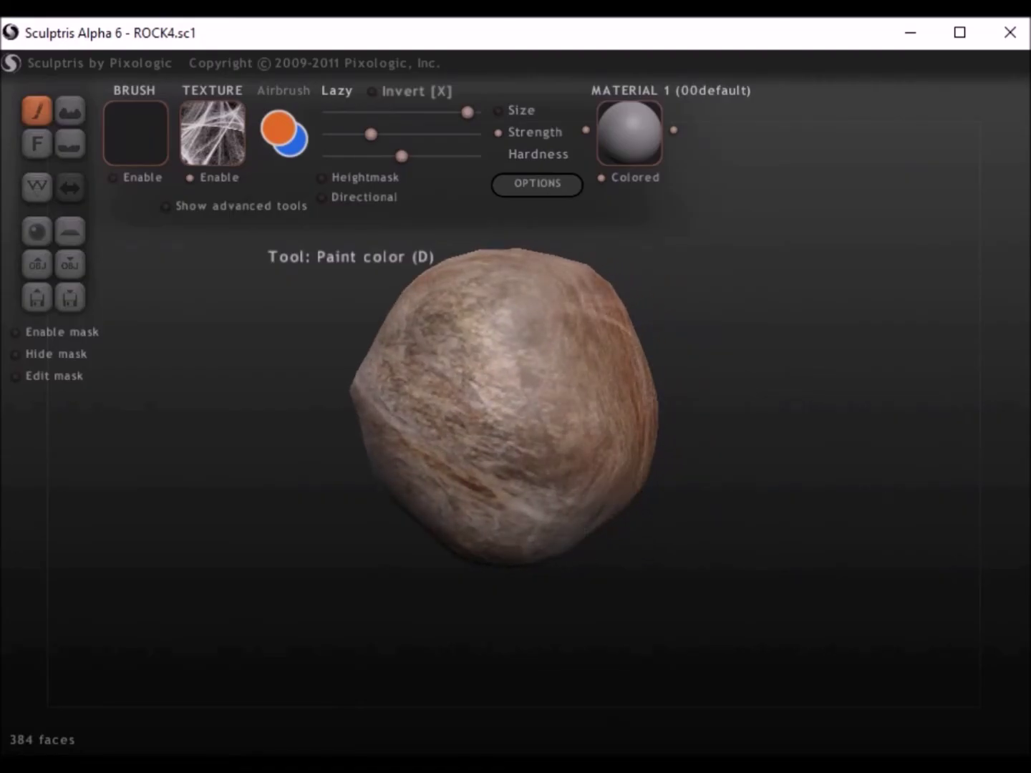